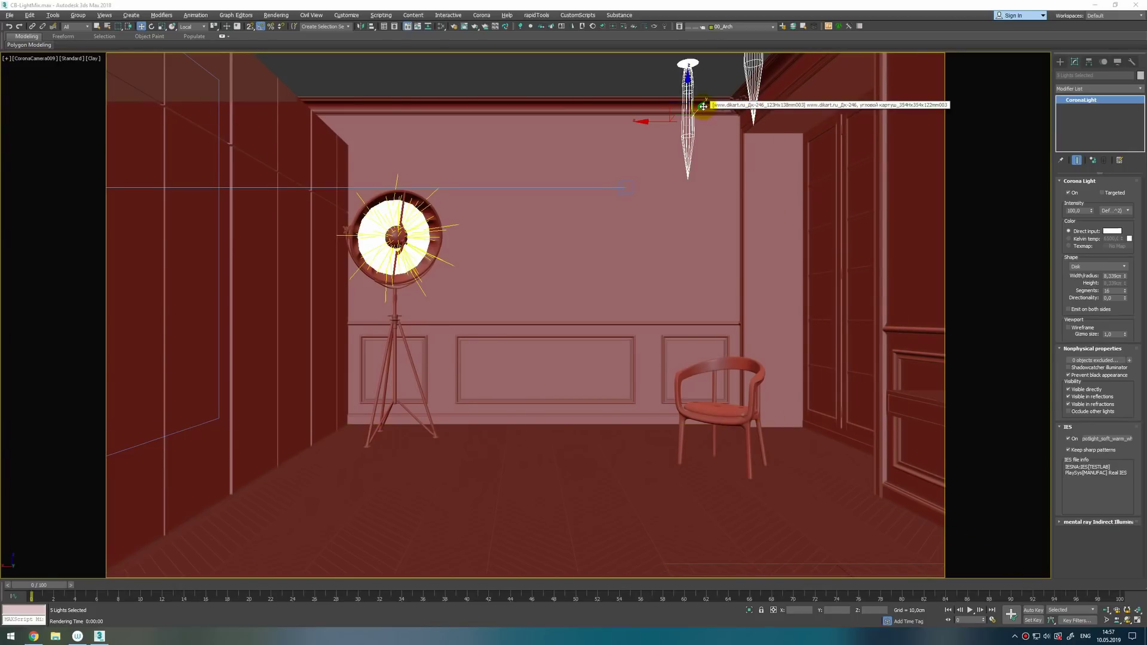
# Restrict the selection filter to Lights, then select and isolate all the lights of the scene
pyautogui.click(691, 82)
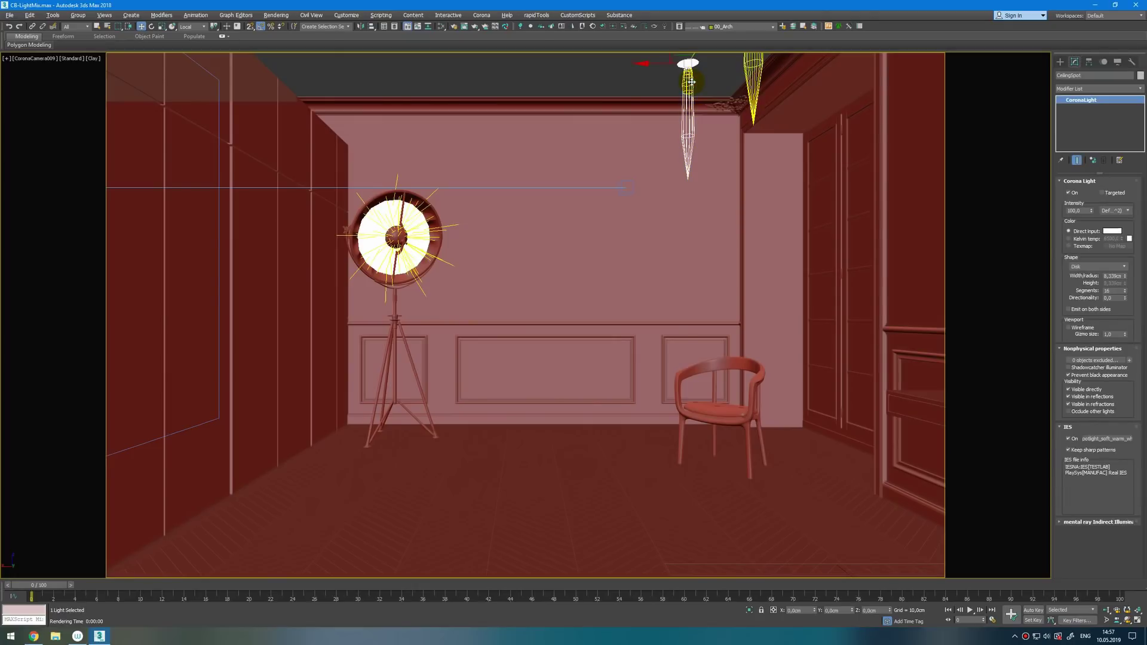
pyautogui.click(75, 27)
pyautogui.click(80, 52)
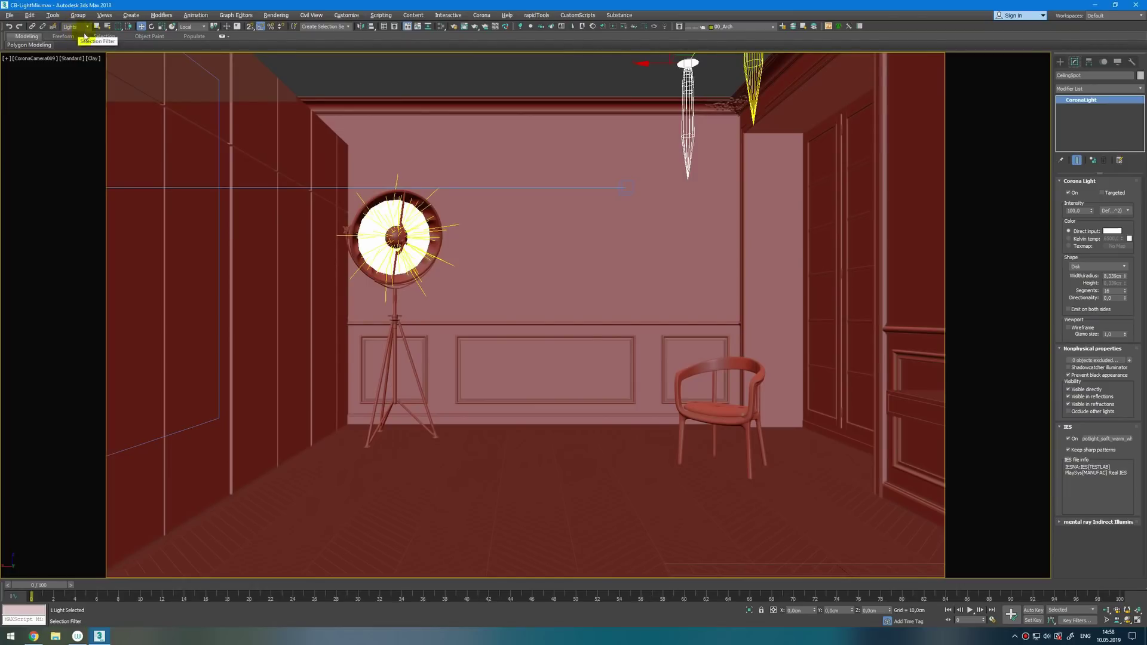
pyautogui.click(492, 87)
pyautogui.hotkey('alt', 'q')
pyautogui.press('Return')
pyautogui.hotkey('ctrl', 'a')
pyautogui.hotkey('alt', 'q')
pyautogui.hotkey('alt', 'w')
pyautogui.hotkey('alt', 'w')
pyautogui.press('z')
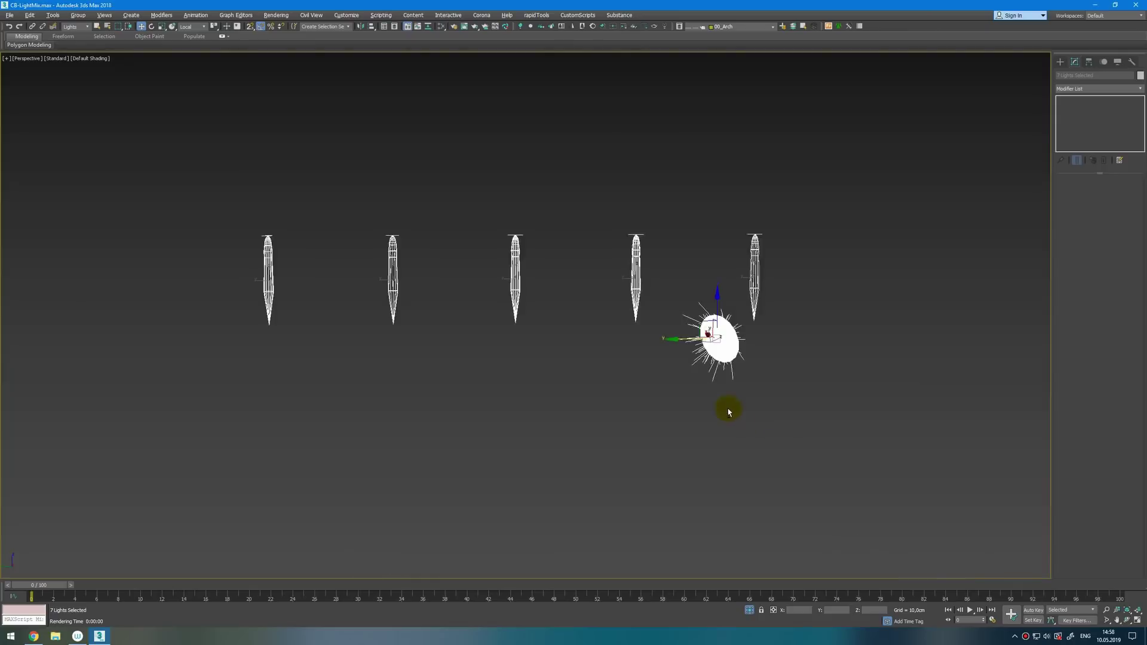
# Switch off the floor lamp's lights and the row of ceiling spots
pyautogui.keyDown('alt'); pyautogui.moveTo(728, 411); pyautogui.dragTo(688, 436, button='middle'); pyautogui.keyUp('alt')
pyautogui.click(763, 420)
pyautogui.click(803, 333)
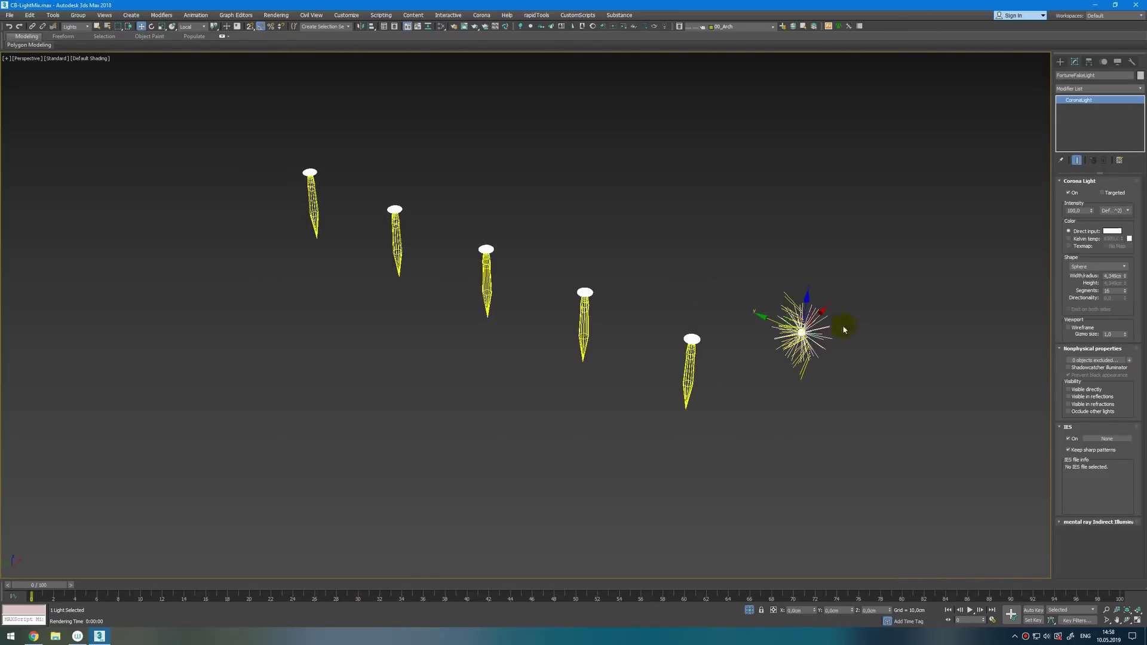
pyautogui.keyDown('alt'); pyautogui.moveTo(837, 307); pyautogui.dragTo(797, 332, button='middle'); pyautogui.keyUp('alt')
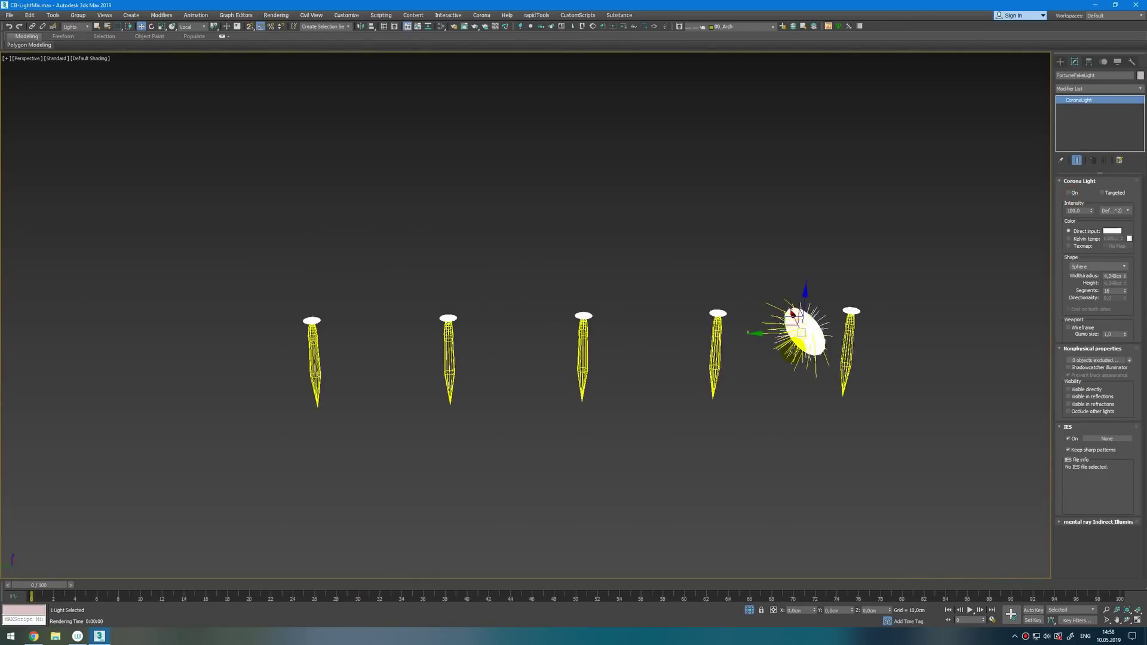
pyautogui.click(1069, 192)
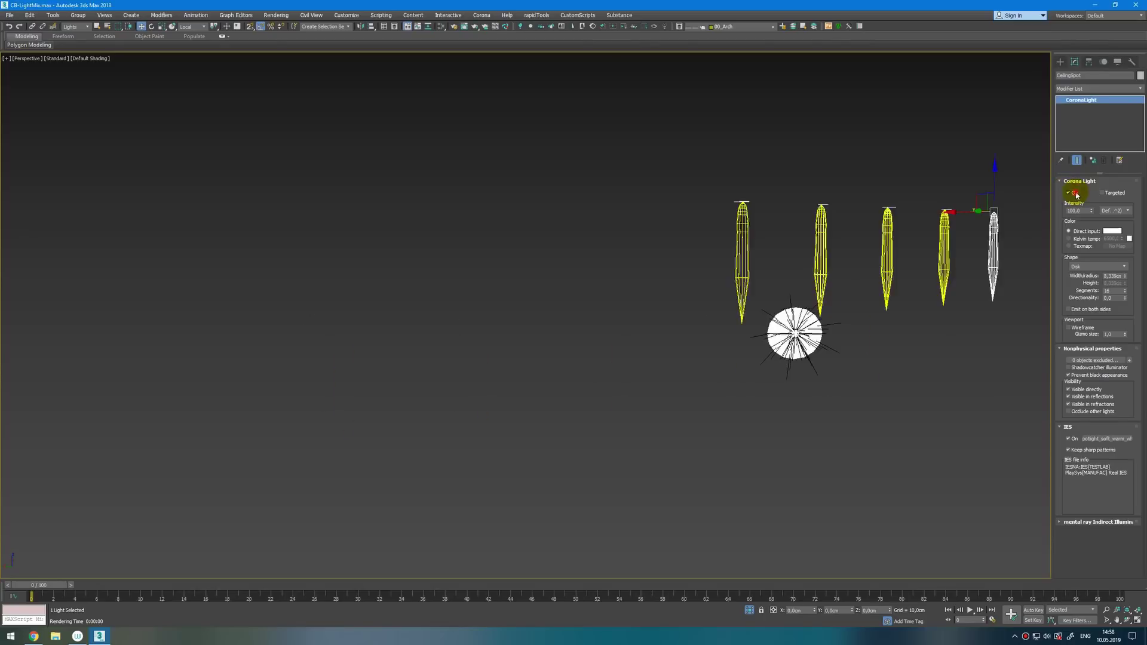
pyautogui.click(1075, 193)
pyautogui.click(944, 325)
pyautogui.keyDown('alt'); pyautogui.moveTo(944, 325); pyautogui.dragTo(848, 389, button='middle'); pyautogui.keyUp('alt')
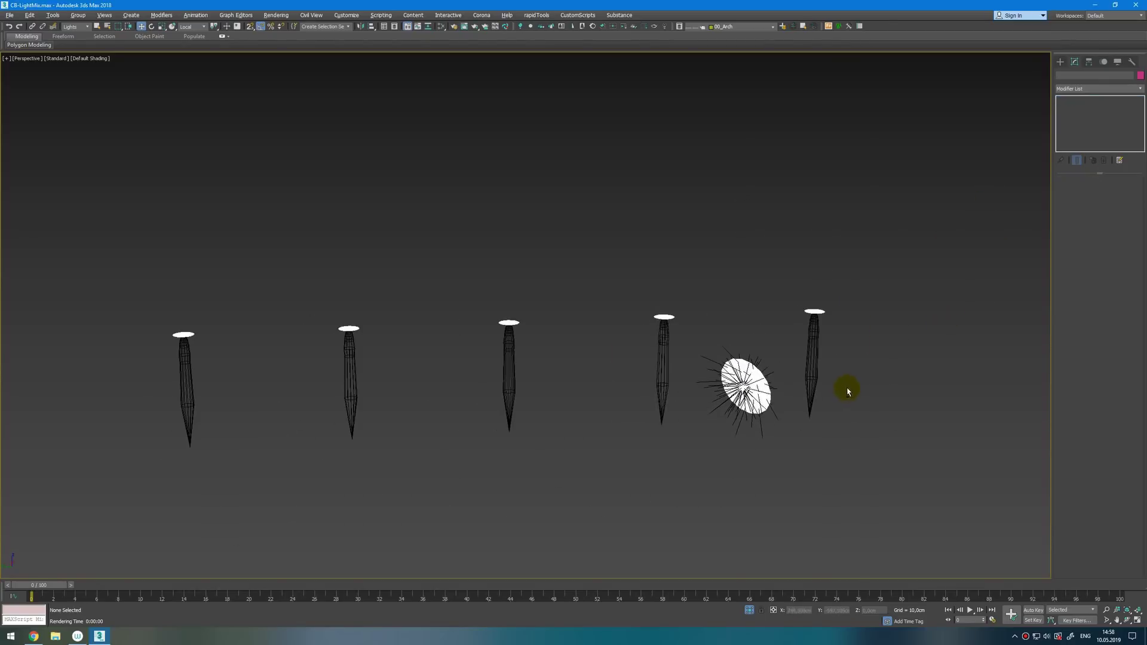
# End the isolation and set the intensity of both LightTube light materials to 0
pyautogui.click(750, 610)
pyautogui.press('m')
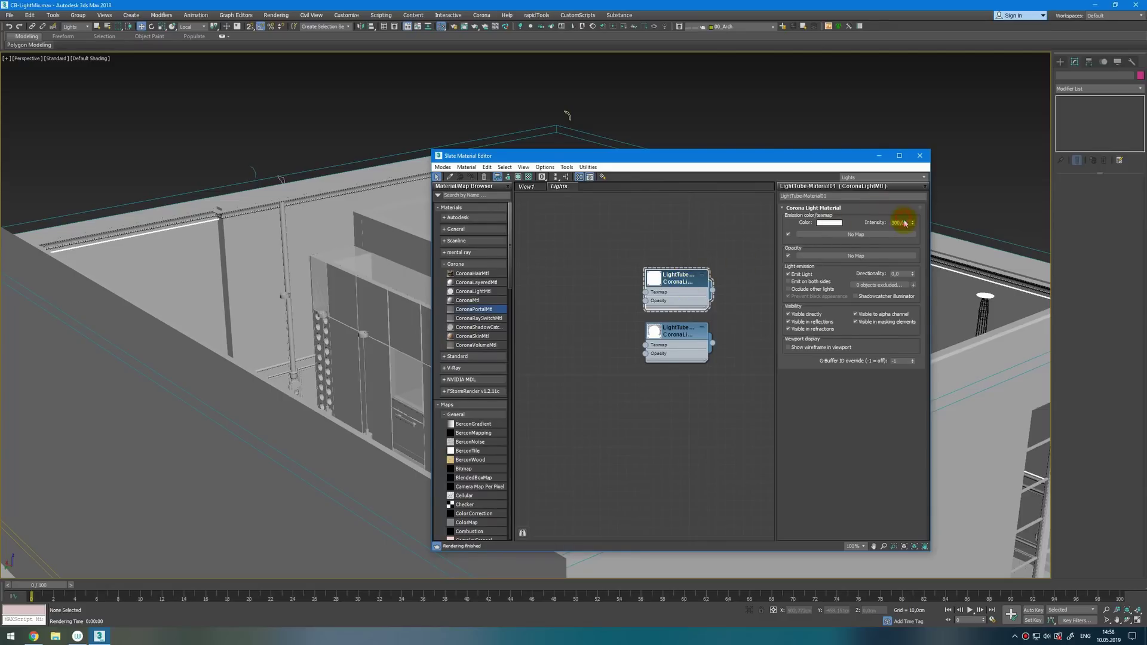
pyautogui.click(677, 330)
pyautogui.doubleClick(906, 223)
pyautogui.click(879, 155)
# Return to the full-size CoronaCamera009 view and bring up the scene settings of the render setup
pyautogui.moveTo(815, 198); pyautogui.dragTo(747, 194, button='middle')
pyautogui.hotkey('alt', 'w')
pyautogui.middleClick(374, 406)
pyautogui.hotkey('alt', 'w')
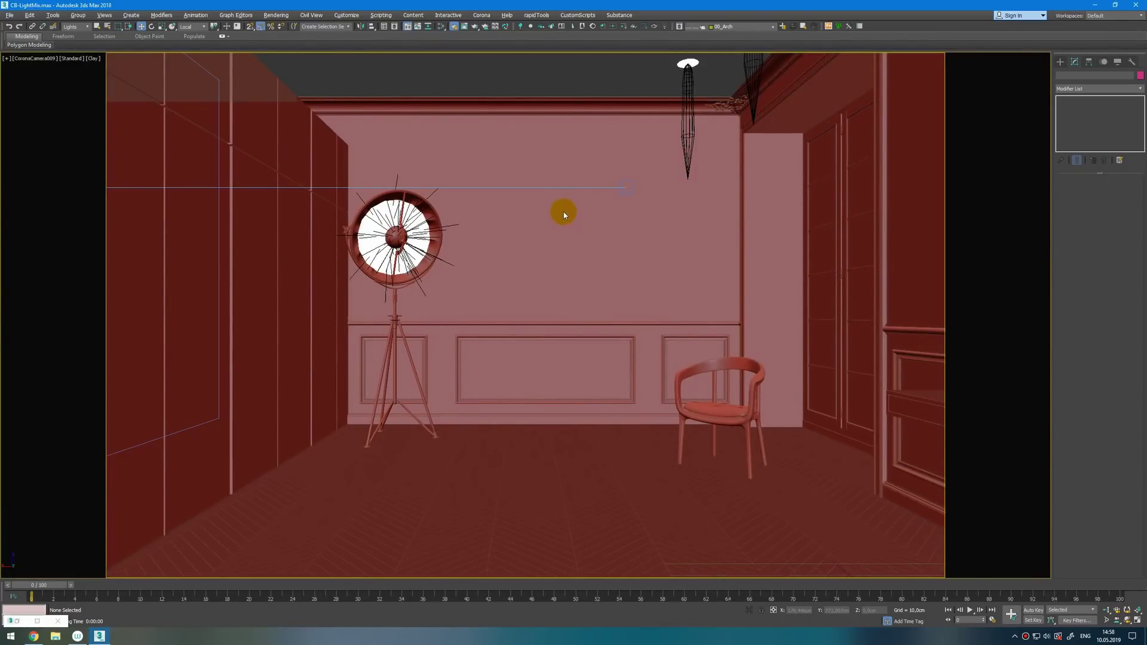
pyautogui.press('F10')
pyautogui.click(303, 138)
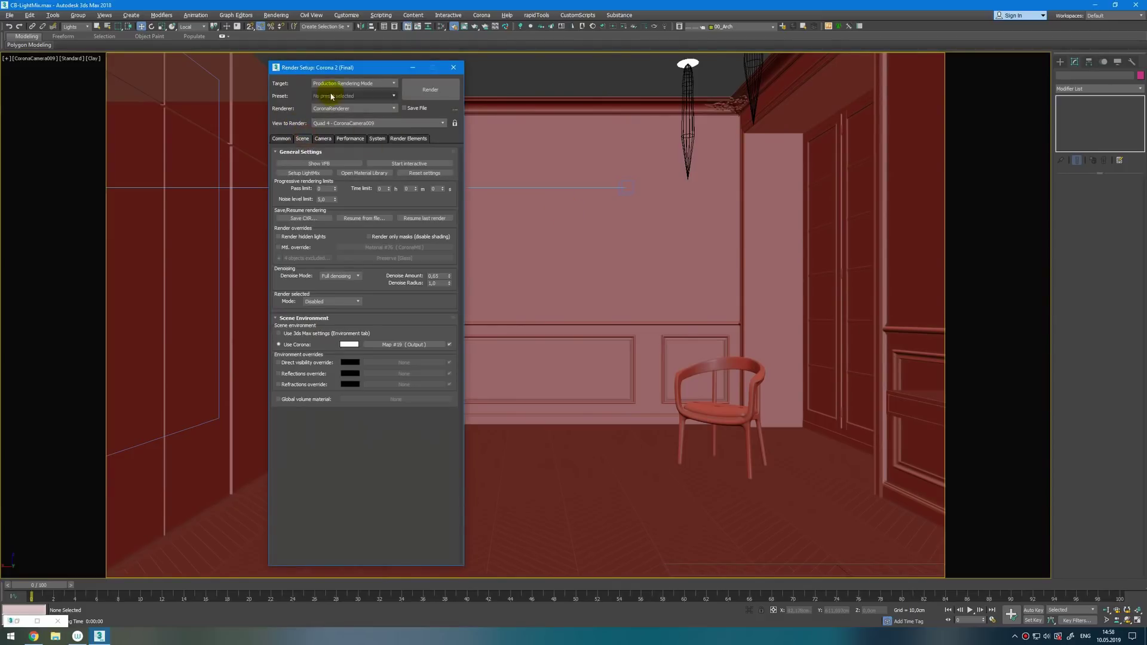
pyautogui.moveTo(346, 68); pyautogui.dragTo(764, 82)
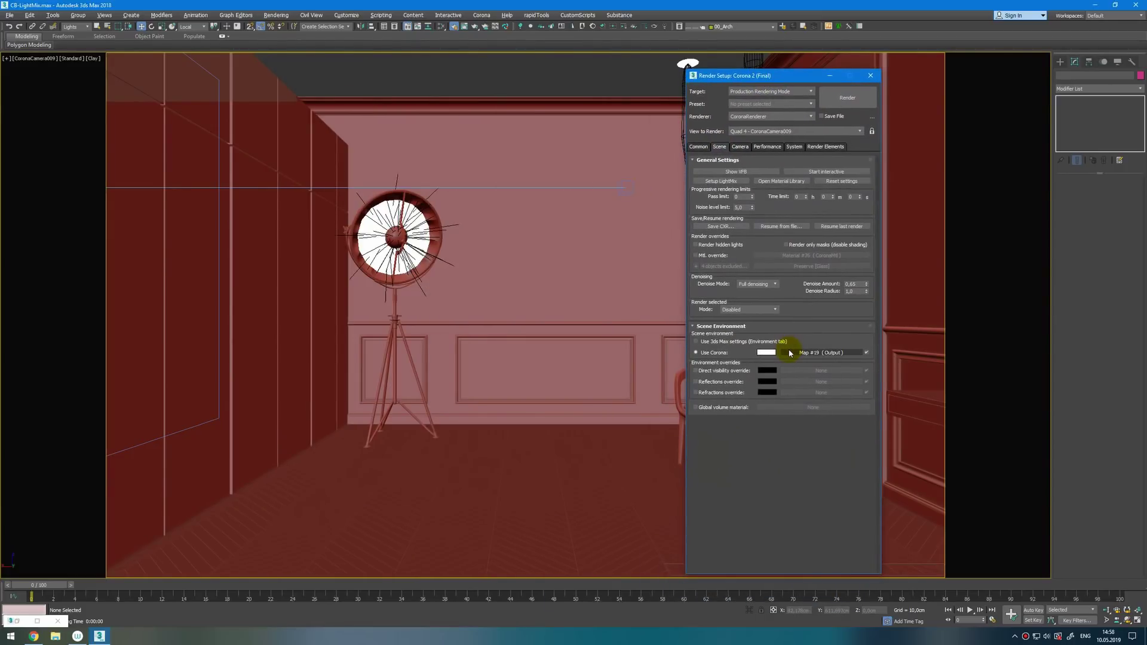
# Examine the environment's map nodes and the parameters of the venice_dawn_1_1k.hdr bitmap
pyautogui.click(790, 353)
pyautogui.click(559, 187)
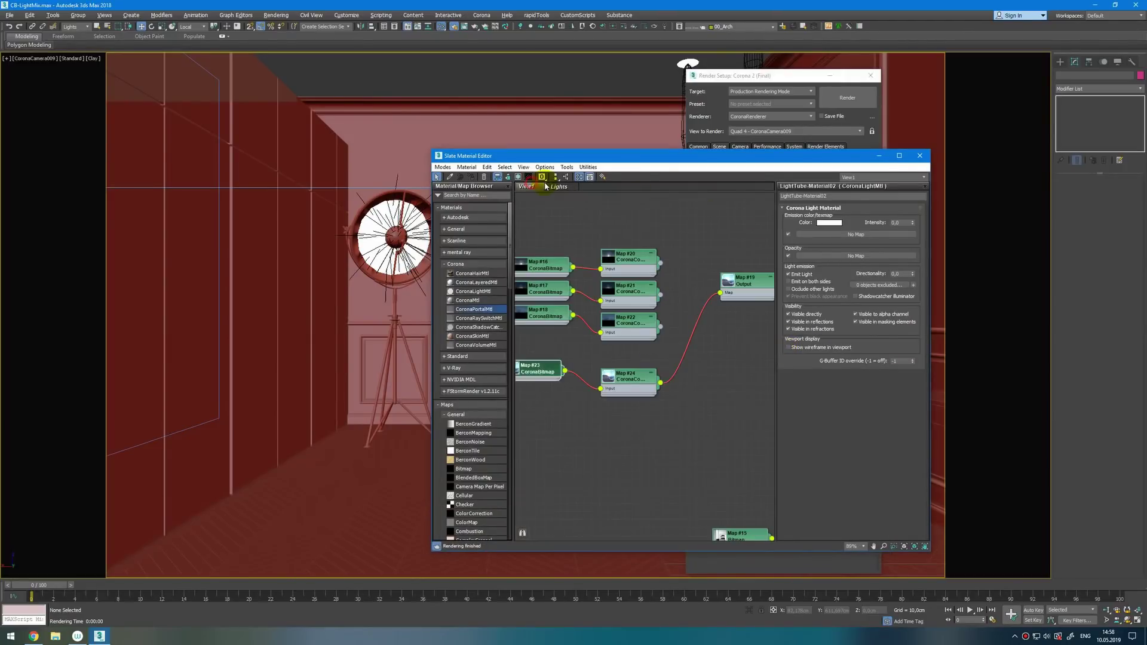
pyautogui.moveTo(617, 338); pyautogui.dragTo(655, 330, button='middle')
pyautogui.doubleClick(554, 360)
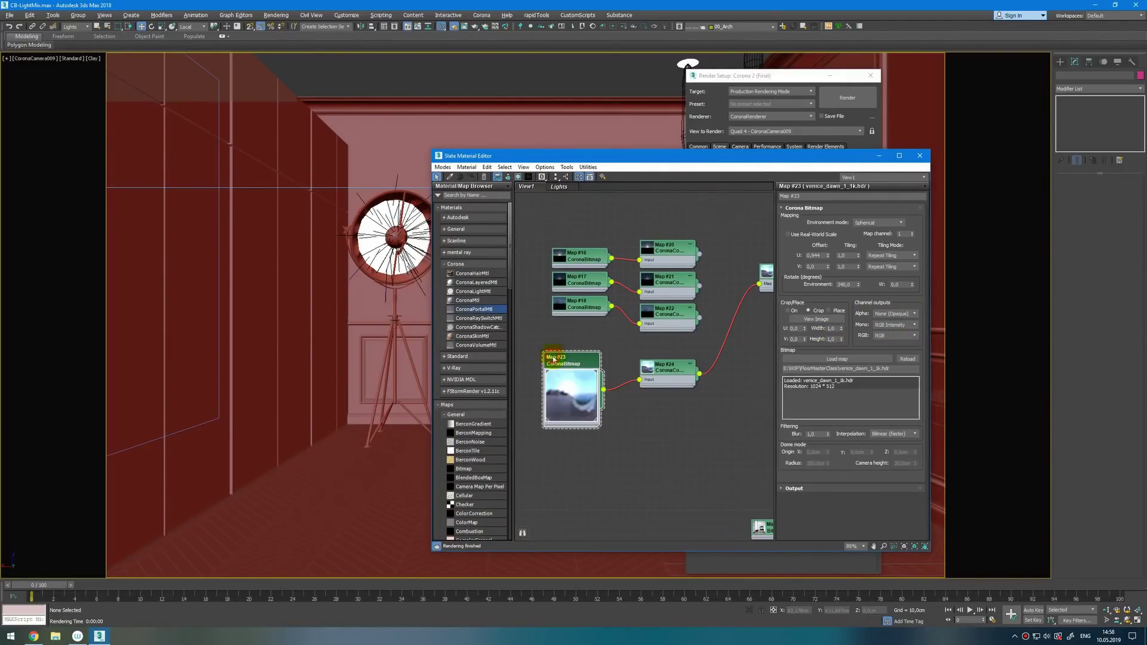
pyautogui.moveTo(676, 158); pyautogui.dragTo(410, 135)
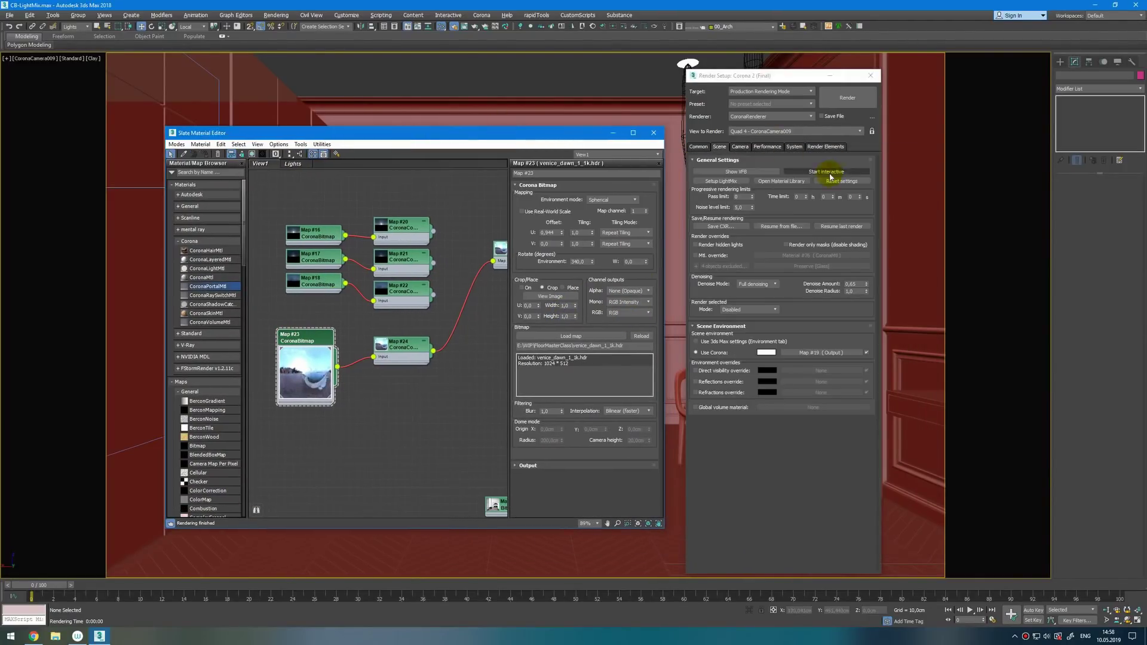
# Start interactive rendering and switch the scene environment to the 3ds Max settings instead of the Corona map
pyautogui.click(798, 171)
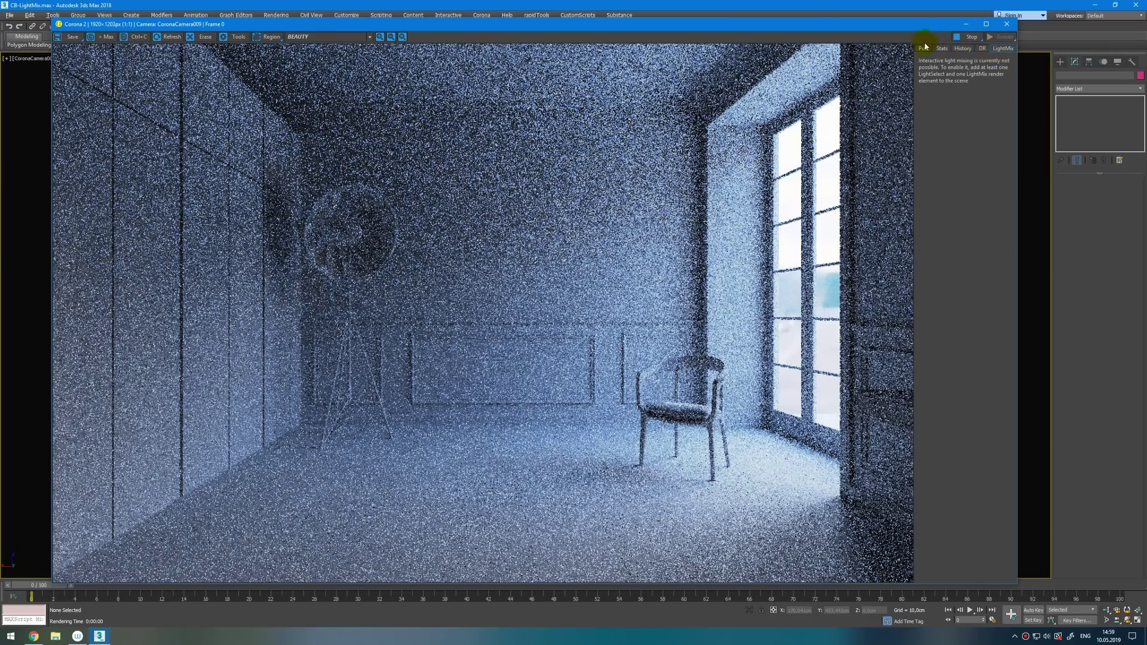
pyautogui.click(928, 48)
pyautogui.moveTo(858, 25); pyautogui.dragTo(922, 98)
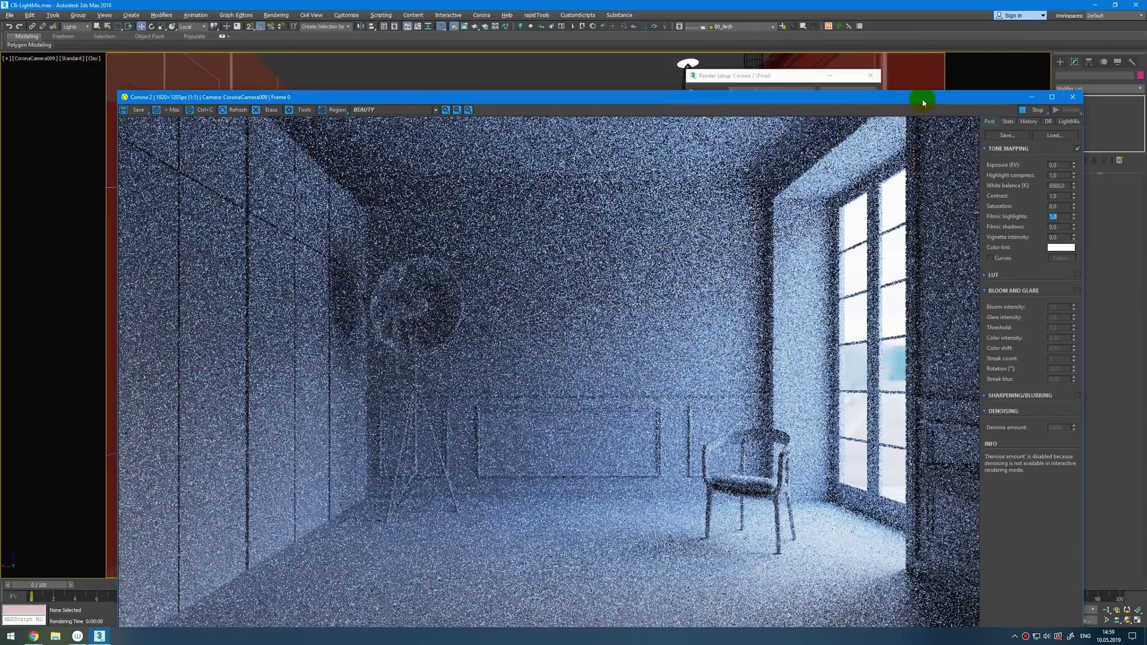
pyautogui.moveTo(771, 78); pyautogui.dragTo(479, 146)
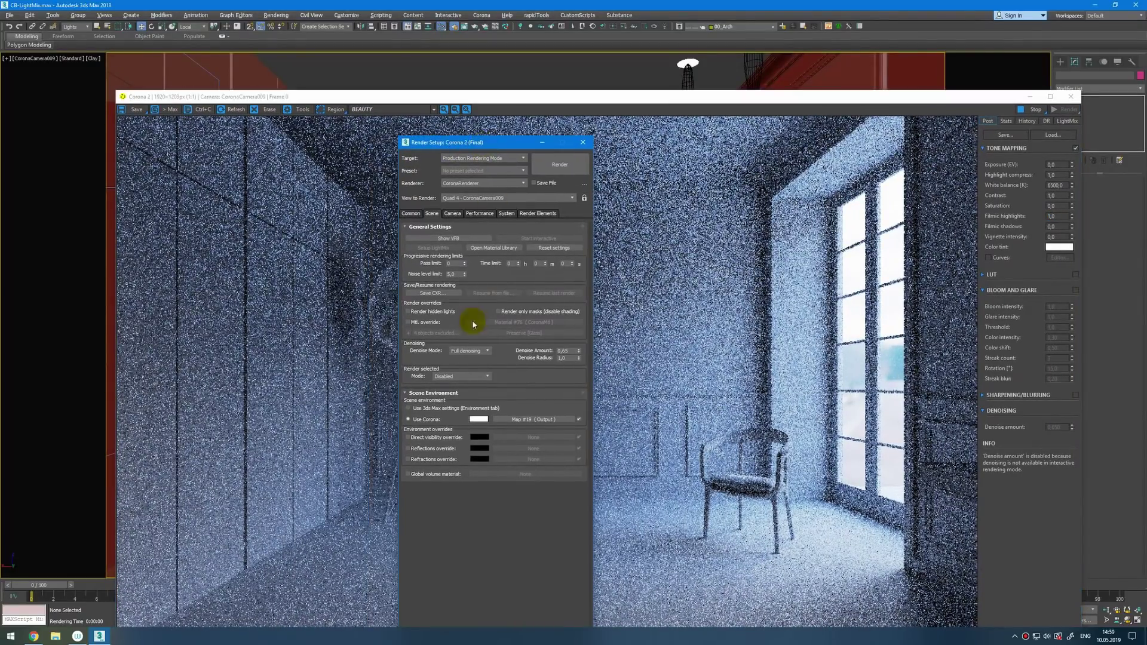
pyautogui.click(408, 408)
# Select the ceiling spot, make room beside the render window and switch the light on
pyautogui.click(688, 63)
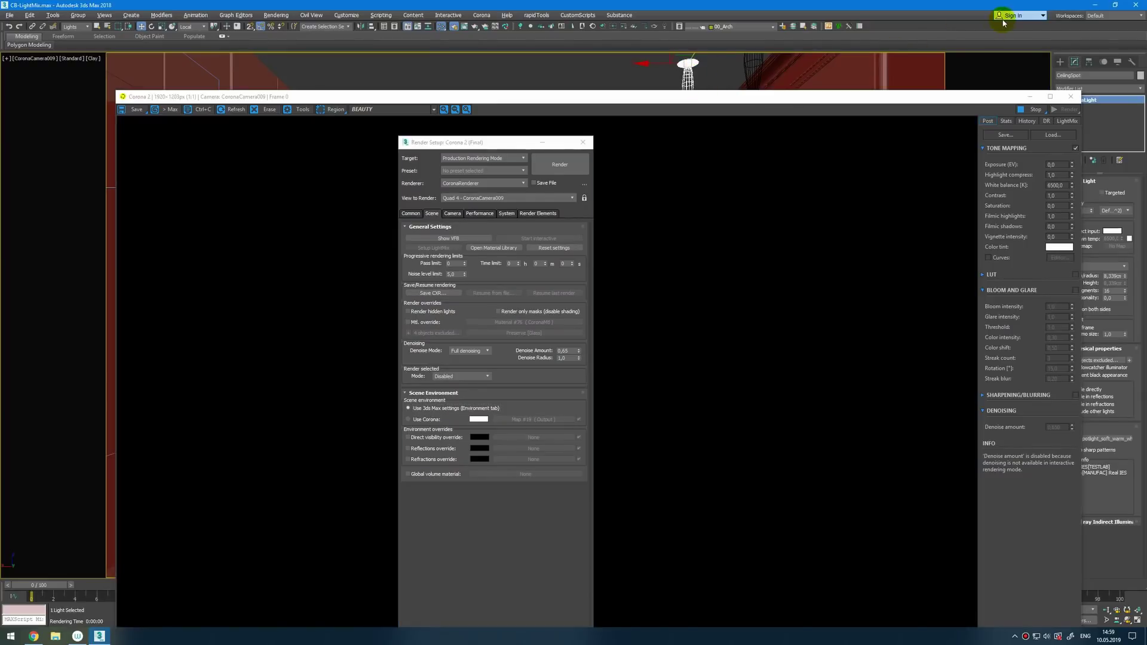
pyautogui.moveTo(935, 98); pyautogui.dragTo(786, 60)
pyautogui.moveTo(960, 50); pyautogui.dragTo(731, 218)
pyautogui.moveTo(601, 223); pyautogui.dragTo(655, 152)
pyautogui.click(1068, 192)
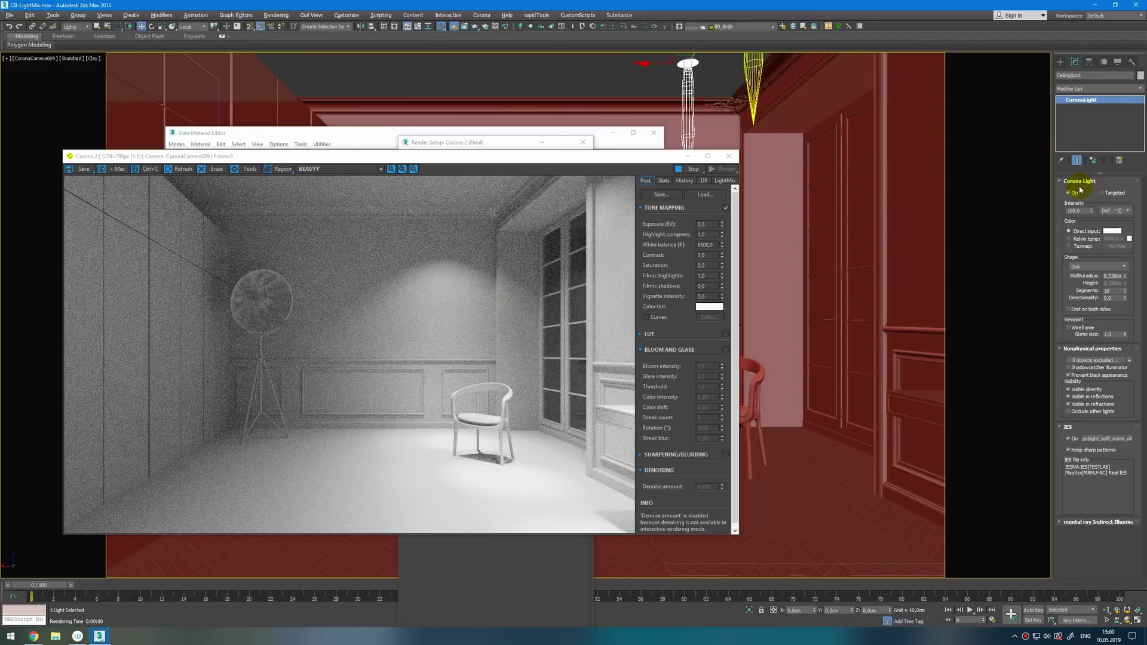
# Test the ceiling spot's intensity at 1 and 1000, and set it back to 100
pyautogui.doubleClick(1081, 210)
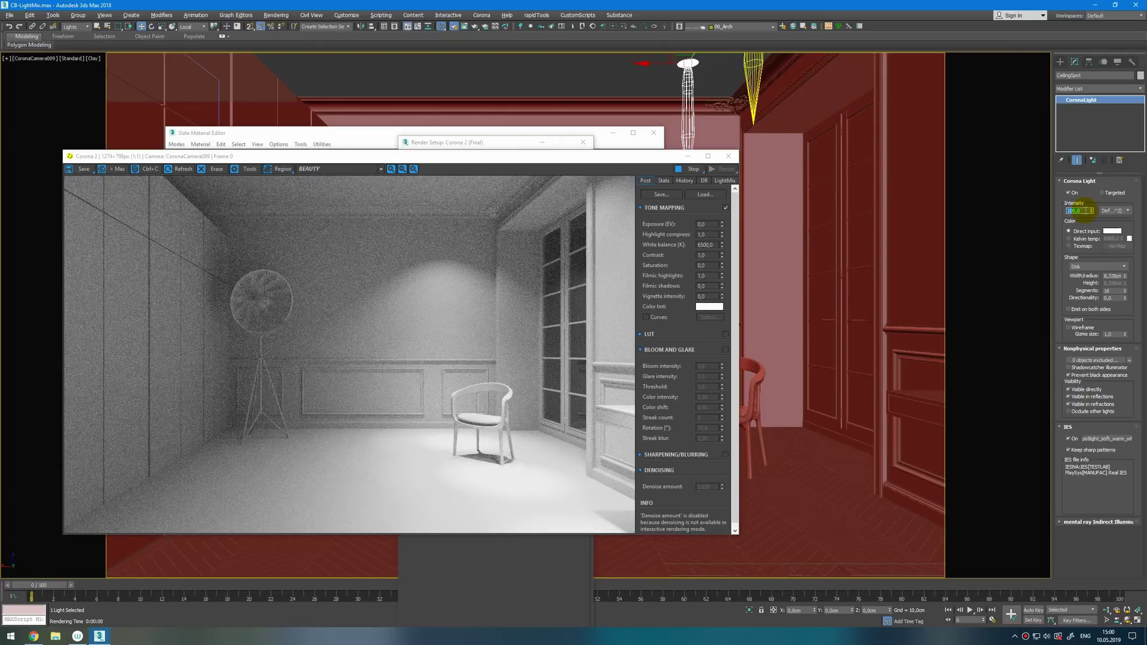
pyautogui.write('1')
pyautogui.press('Return')
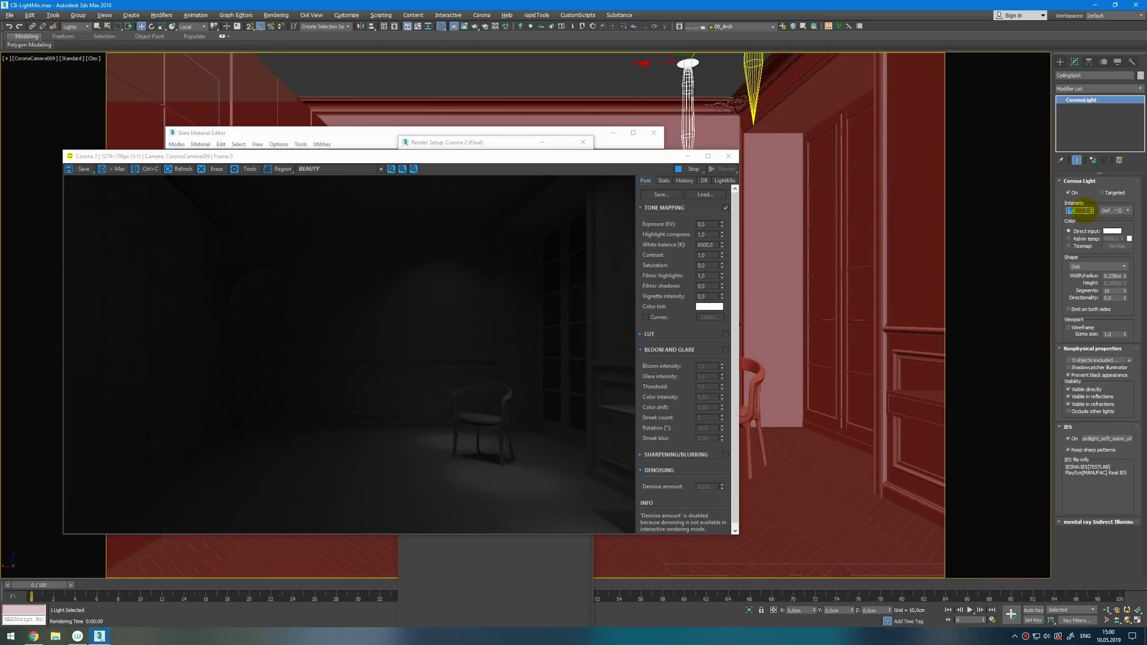
pyautogui.write('1000')
pyautogui.press('Return')
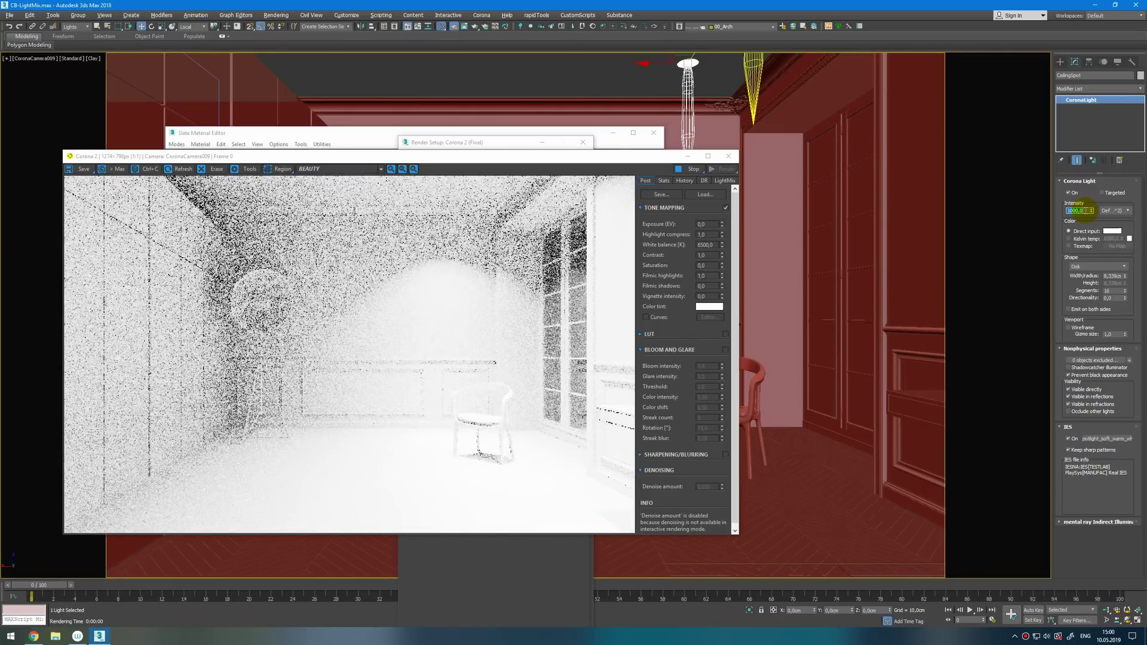
pyautogui.write('100')
pyautogui.press('Return')
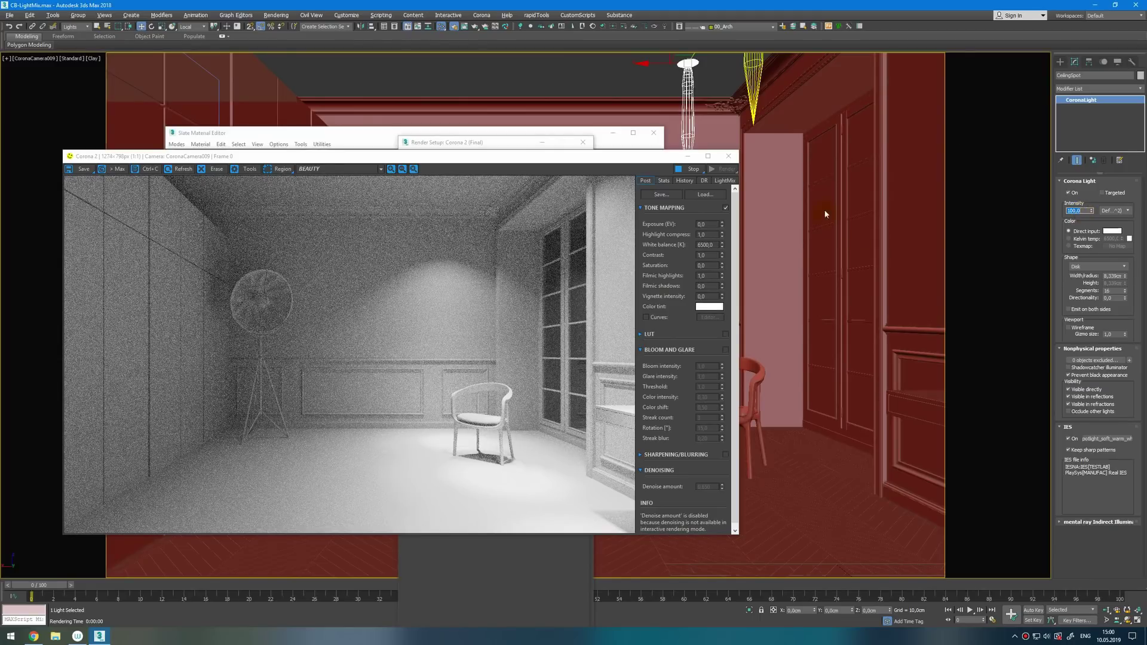
# Switch off the ceiling spot and preview the floor lamp's main light alone, switching it off again
pyautogui.click(1068, 192)
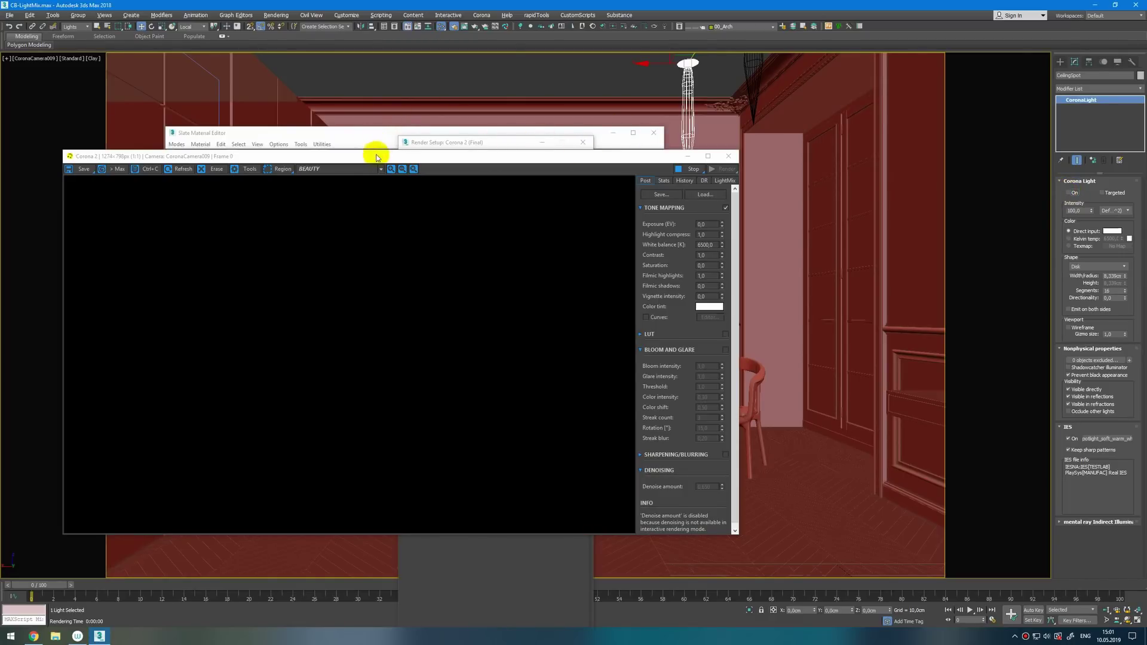
pyautogui.moveTo(377, 154); pyautogui.dragTo(678, 196)
pyautogui.click(613, 133)
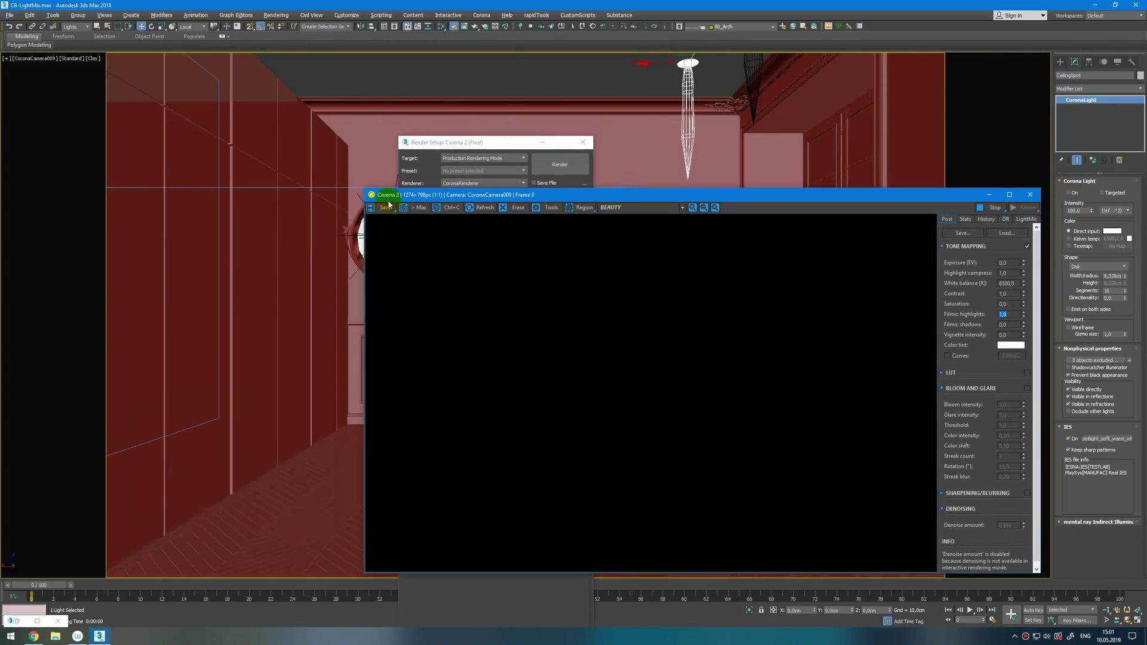
pyautogui.click(357, 236)
pyautogui.click(1075, 193)
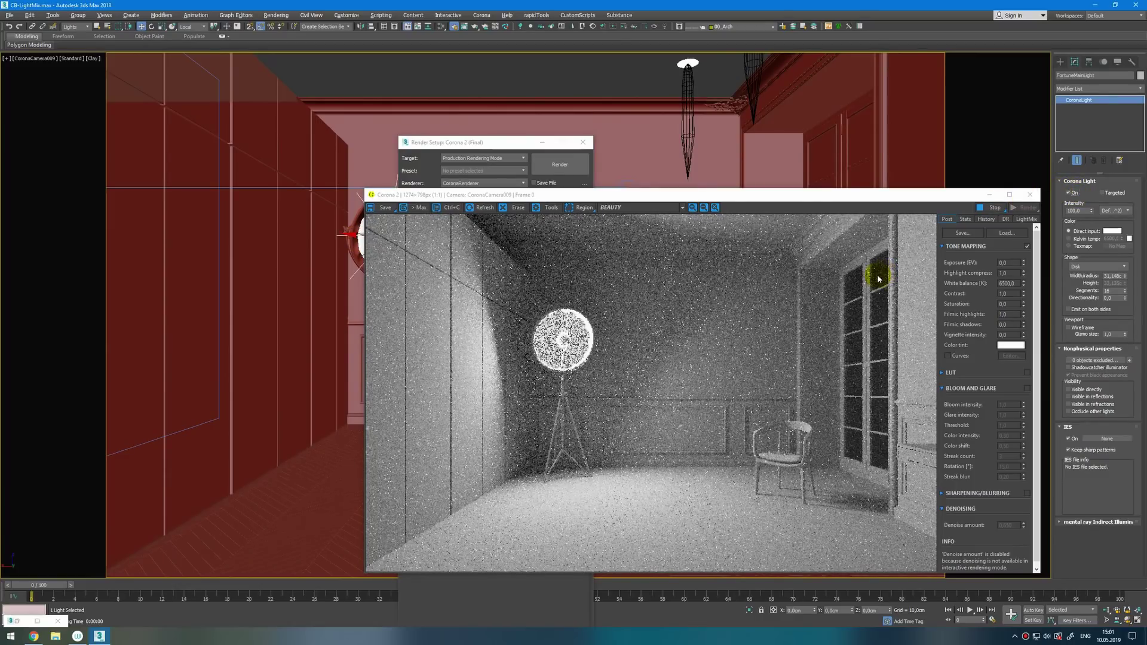
pyautogui.click(1069, 193)
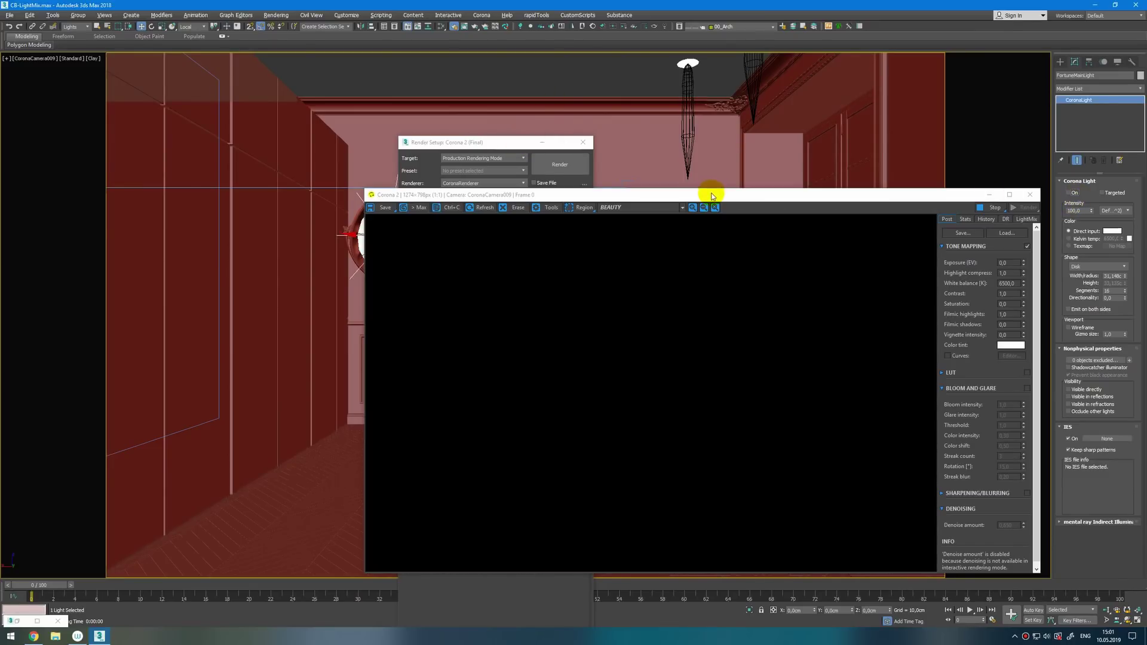
# Set the selection filter to All and select the LightTube01 strip along the ceiling with its Extrude parameters
pyautogui.moveTo(711, 194); pyautogui.dragTo(338, 93)
pyautogui.press('m')
pyautogui.click(723, 117)
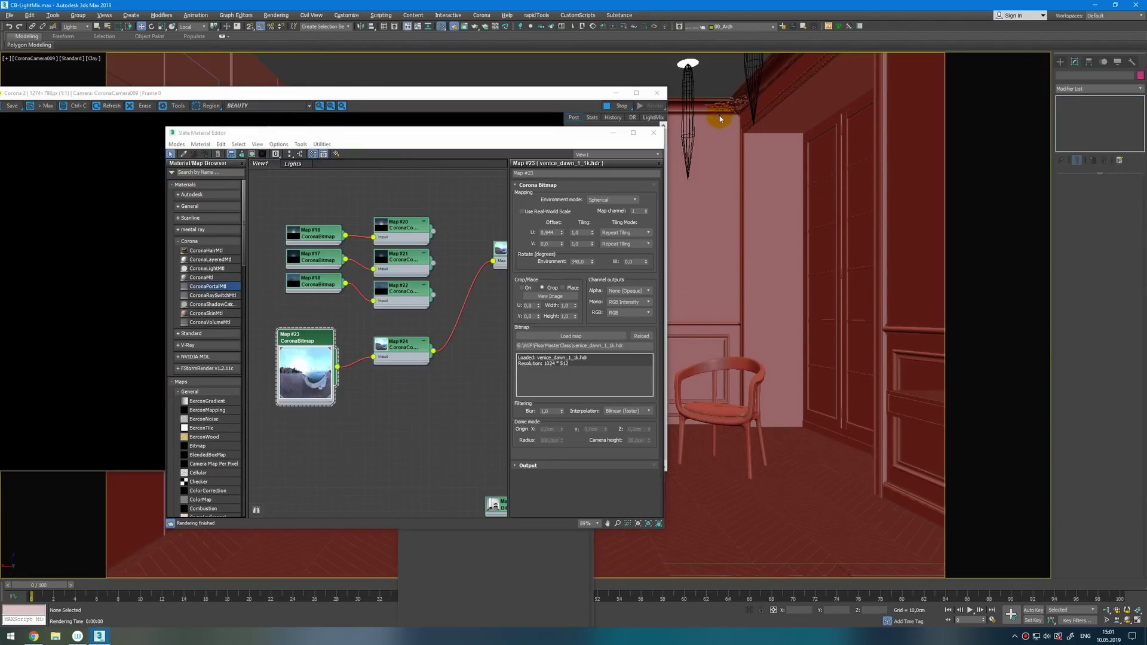
pyautogui.click(73, 27)
pyautogui.click(71, 34)
pyautogui.click(709, 116)
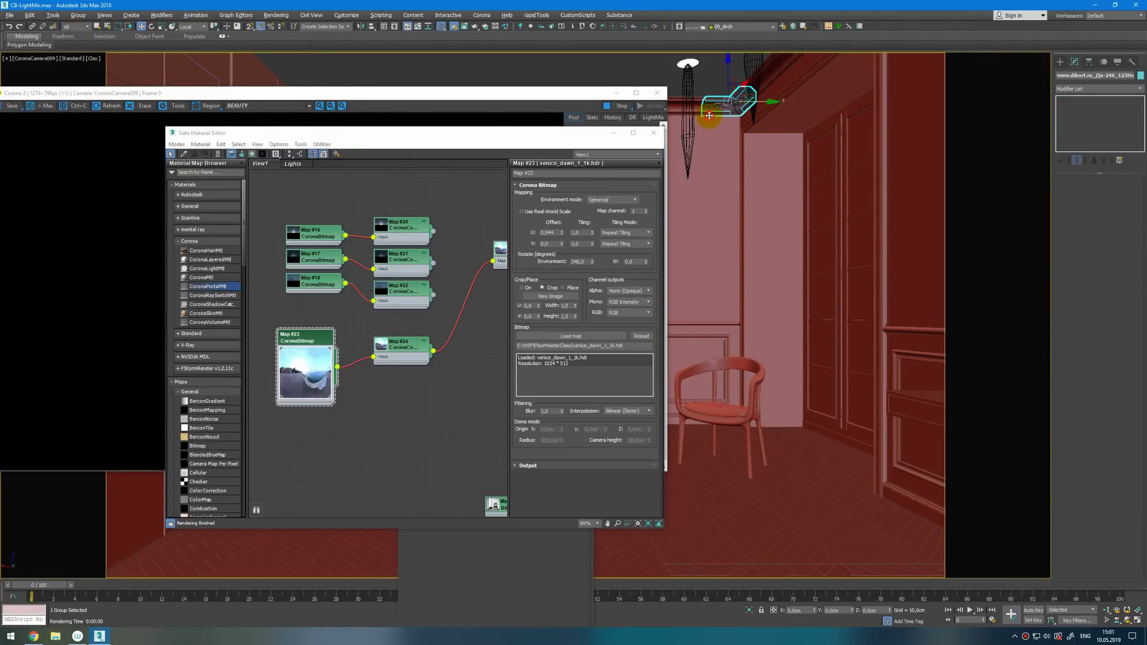
pyautogui.click(716, 116)
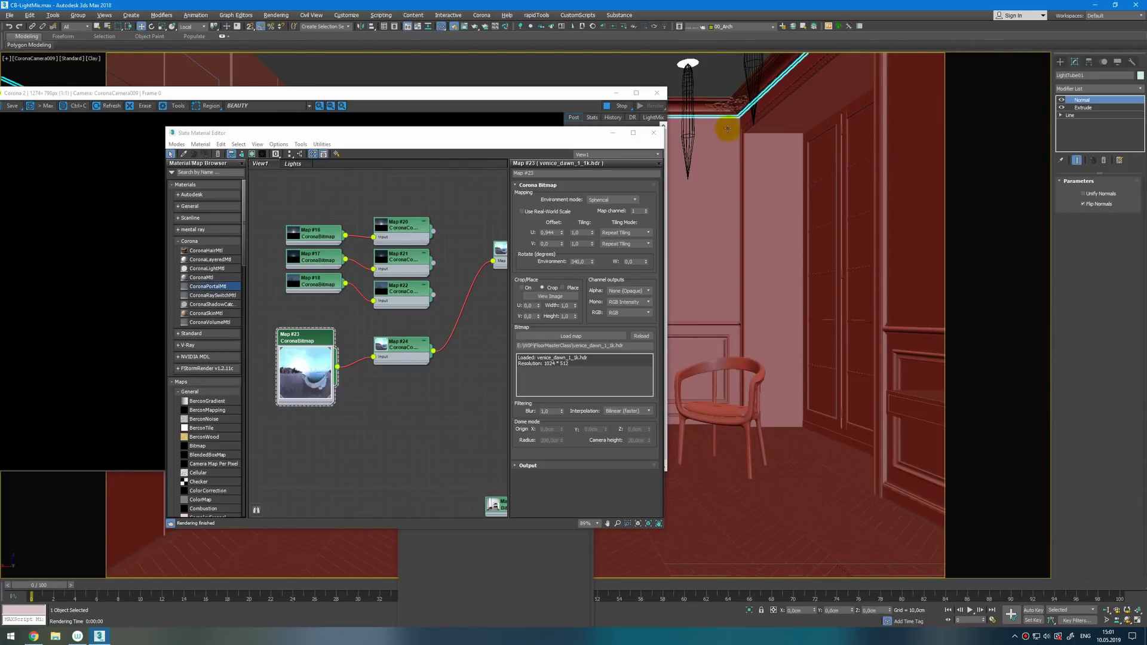
pyautogui.click(1084, 107)
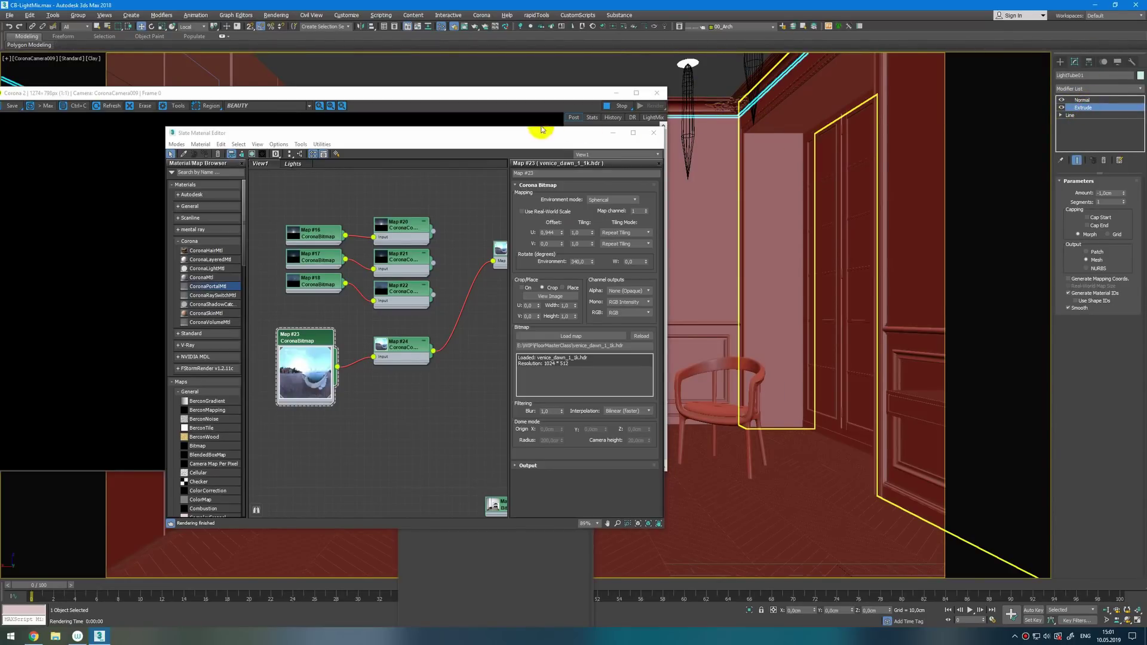
# Set the intensity of the LightTube-Material01 light material to 300
pyautogui.moveTo(540, 133); pyautogui.dragTo(856, 120)
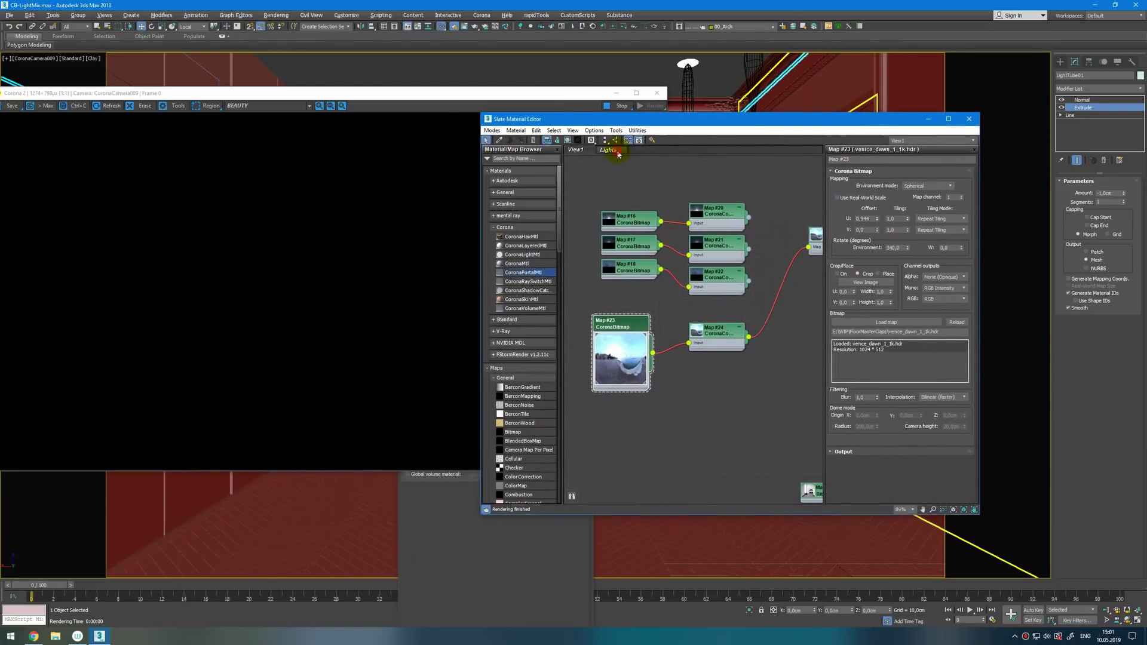
pyautogui.click(607, 150)
pyautogui.click(729, 247)
pyautogui.doubleClick(730, 250)
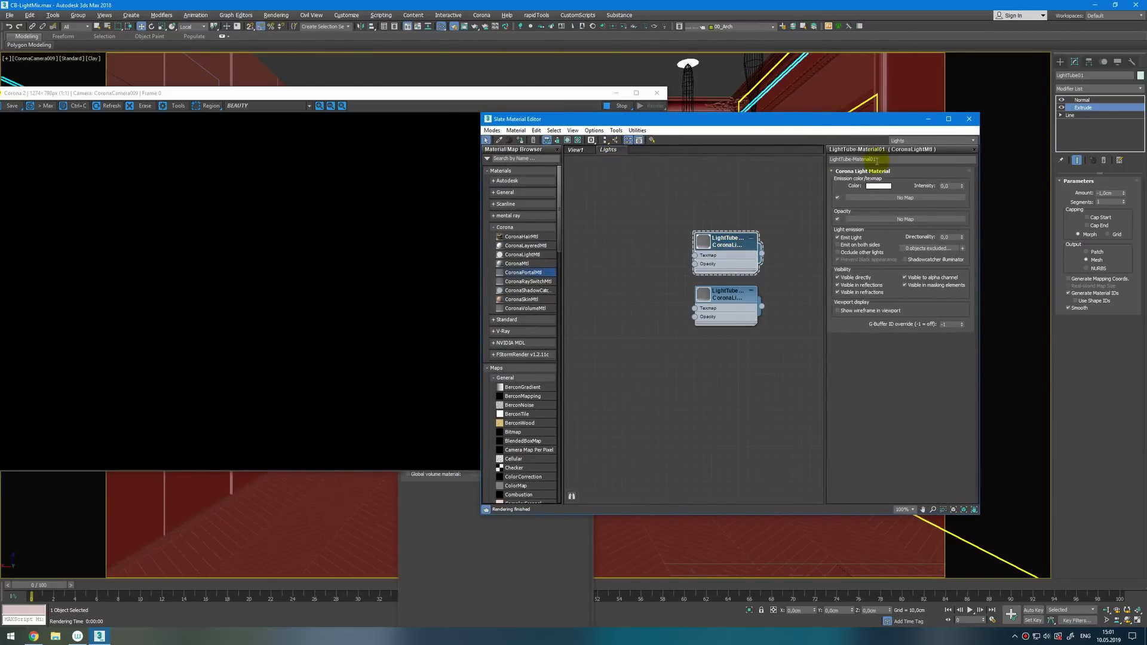
pyautogui.doubleClick(950, 186)
pyautogui.write('300')
pyautogui.press('Return')
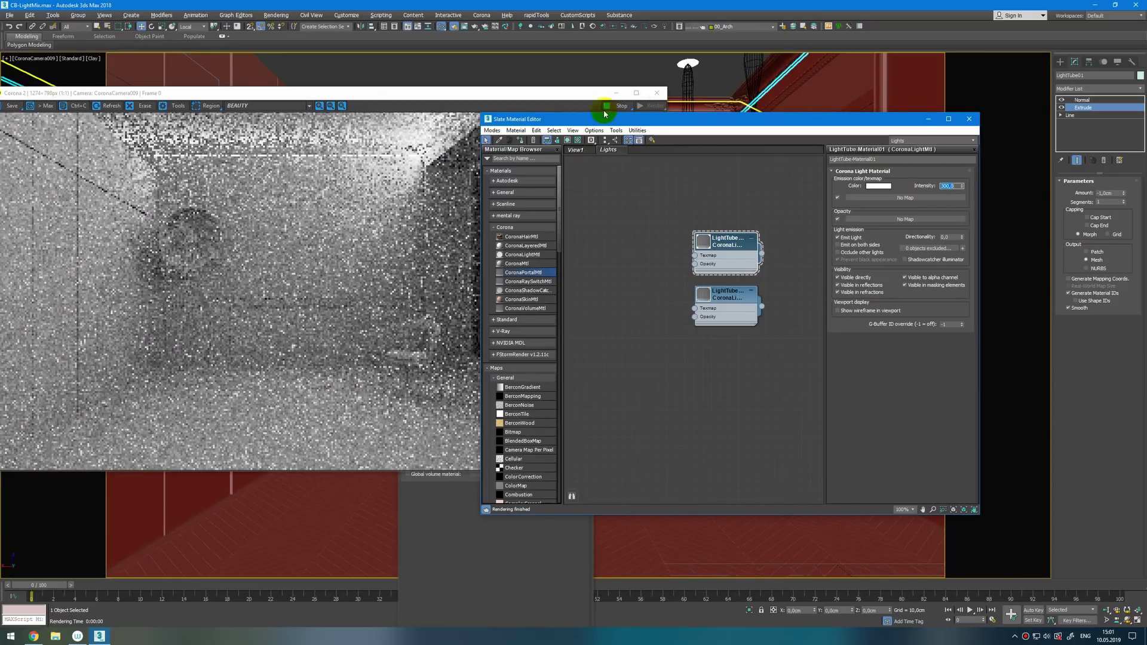
# Minimize the material editor and disable the Normal modifier of LightTube01
pyautogui.click(573, 95)
pyautogui.click(934, 121)
pyautogui.click(934, 120)
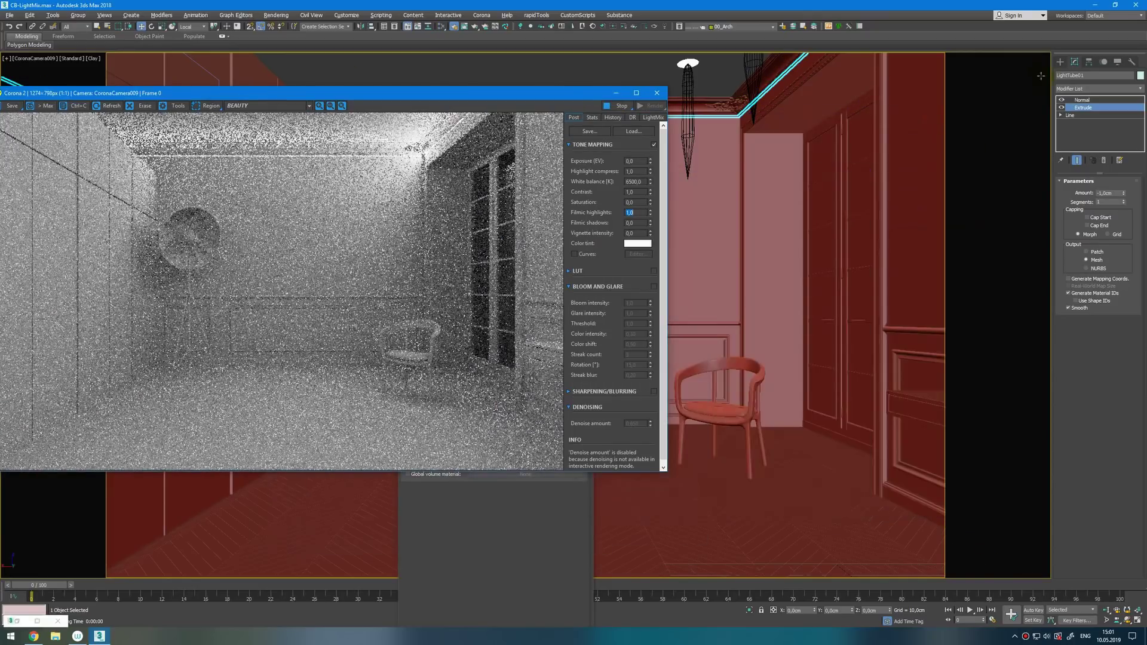
pyautogui.click(1061, 101)
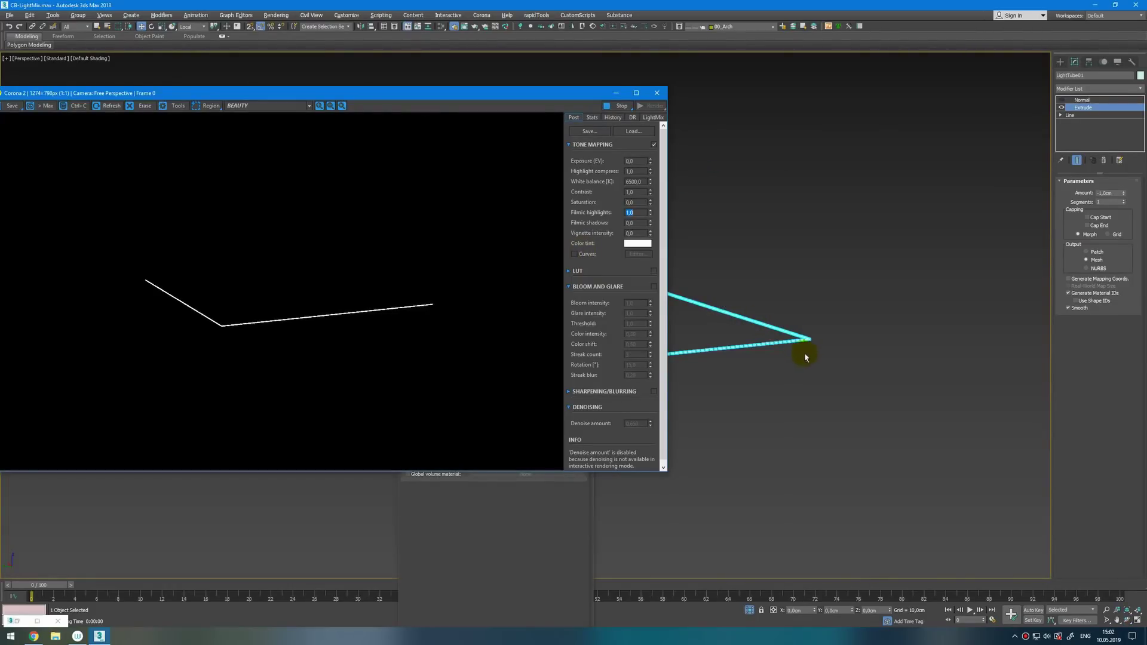
# Re-enable the Normal modifier of LightTube01 and exit isolation so the whole interior scene is shown
pyautogui.keyDown('alt'); pyautogui.moveTo(805, 357); pyautogui.dragTo(786, 299, button='middle'); pyautogui.keyUp('alt')
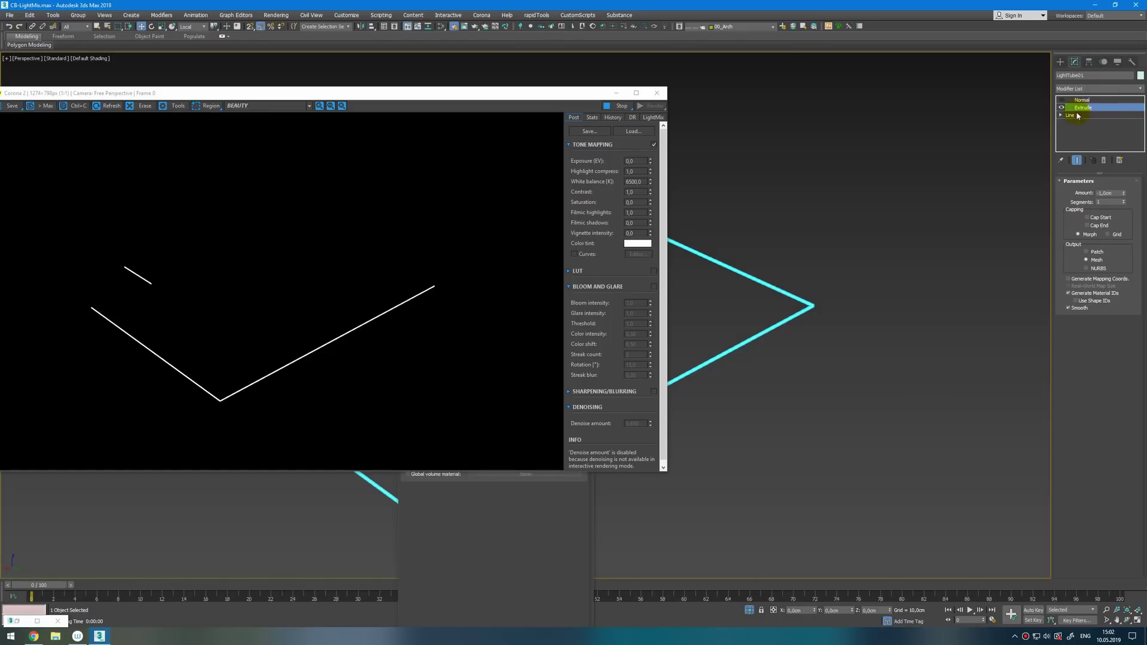
pyautogui.click(1061, 101)
pyautogui.scroll(3, 736, 320)
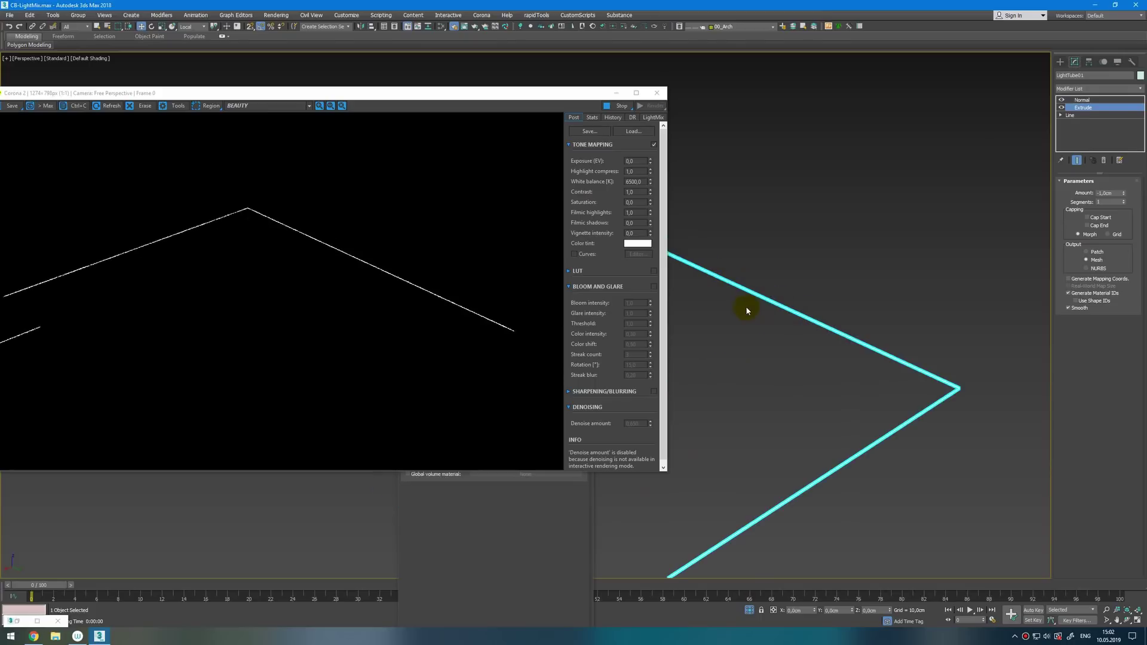
pyautogui.click(749, 610)
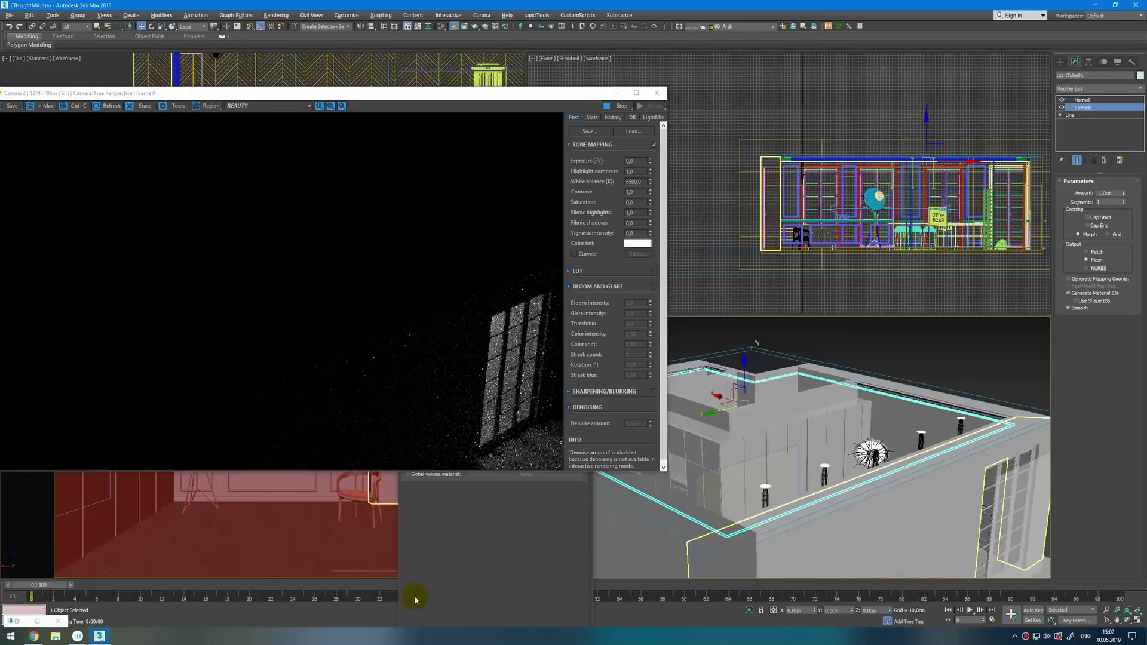
# Return to the CoronaCamera009 view, preview the ceiling light strip in the interactive render and close the frame buffer
pyautogui.rightClick(379, 547)
pyautogui.hotkey('alt', 'w')
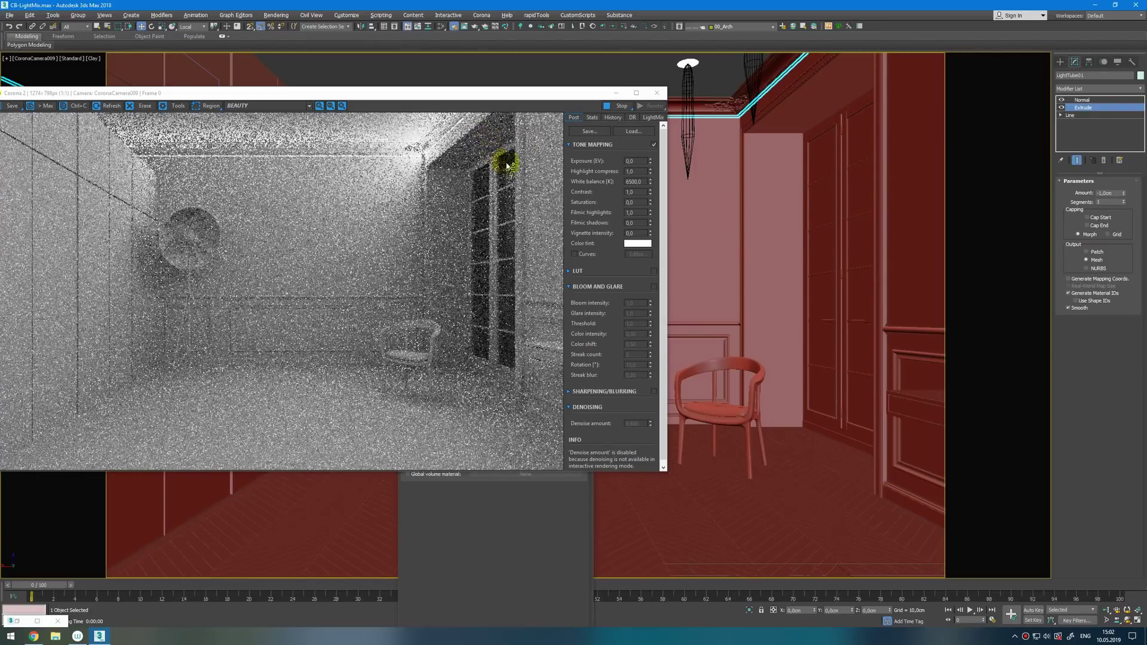
pyautogui.click(657, 93)
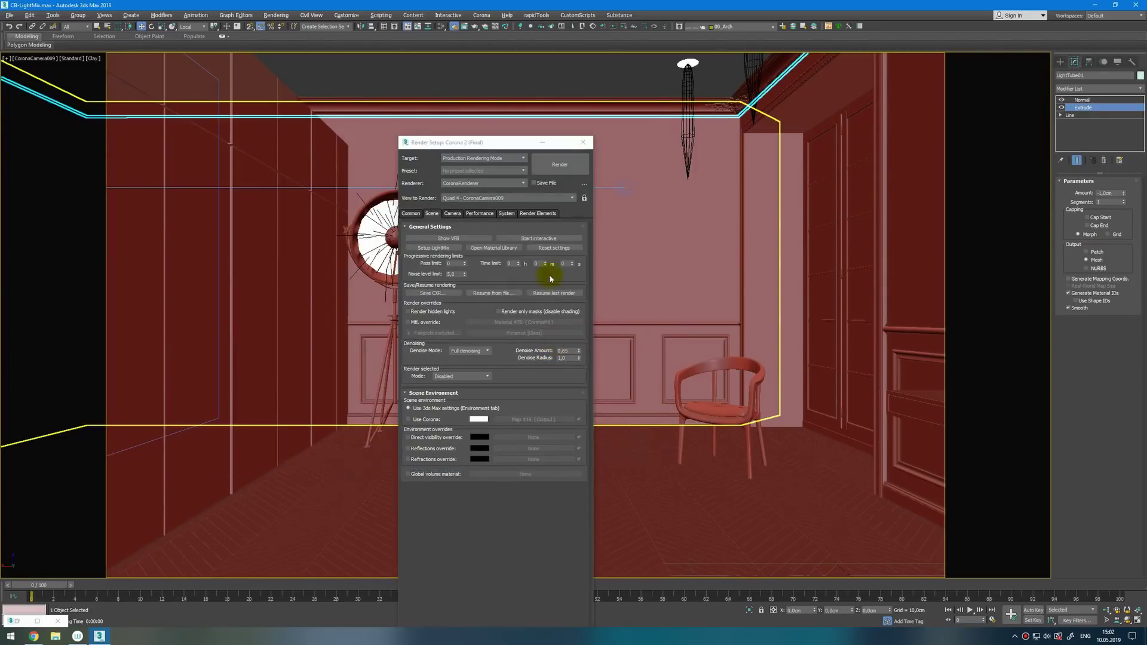
# Set the intensity of the LightTube-Material02 light material to 300 and close the material editor
pyautogui.click(537, 214)
pyautogui.click(410, 214)
pyautogui.press('m')
pyautogui.click(728, 289)
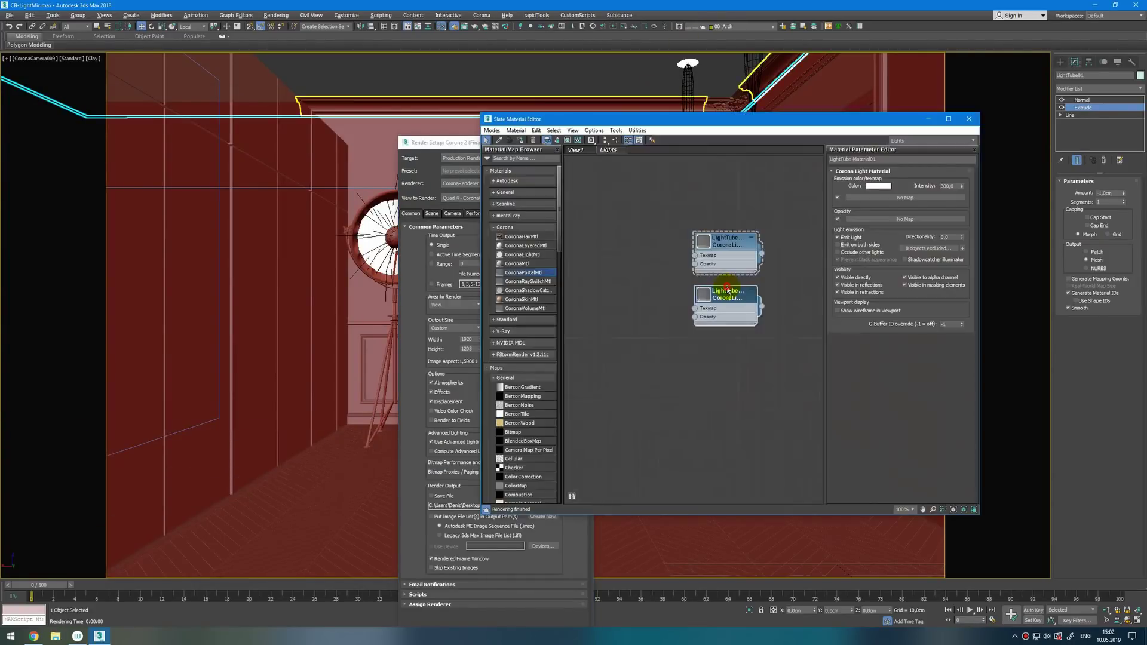
pyautogui.write('3')
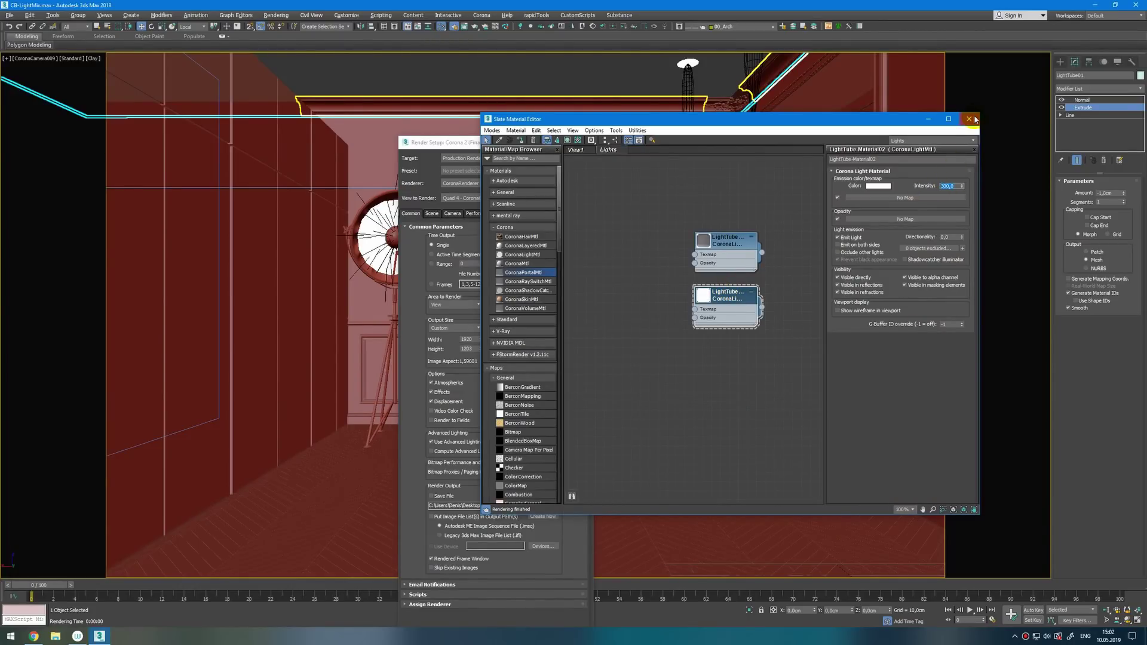
pyautogui.click(969, 119)
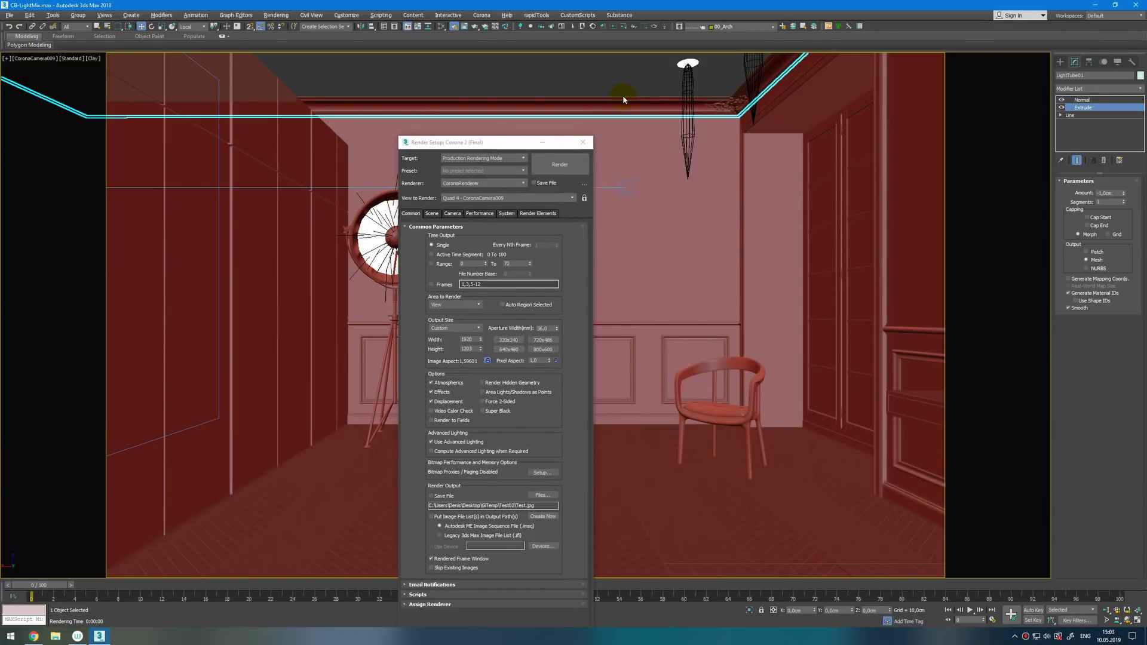
# Generate an interactive LightMix separated by Instanced Lights, then run an interactive render with its light layer controls displayed
pyautogui.click(662, 32)
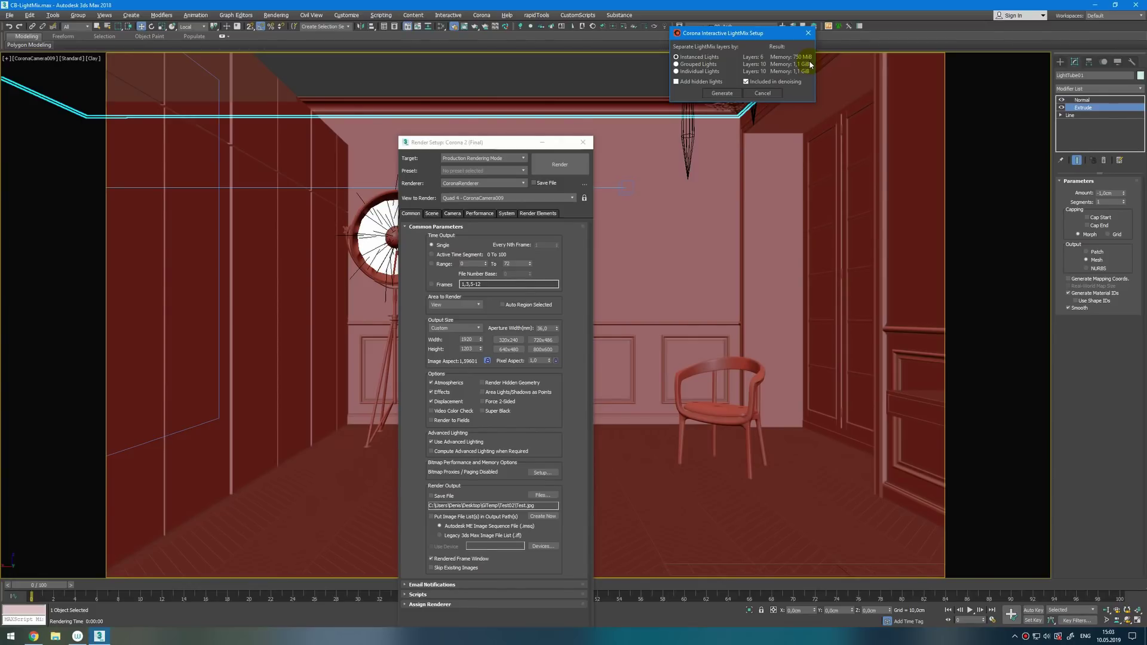
pyautogui.click(727, 97)
pyautogui.click(643, 26)
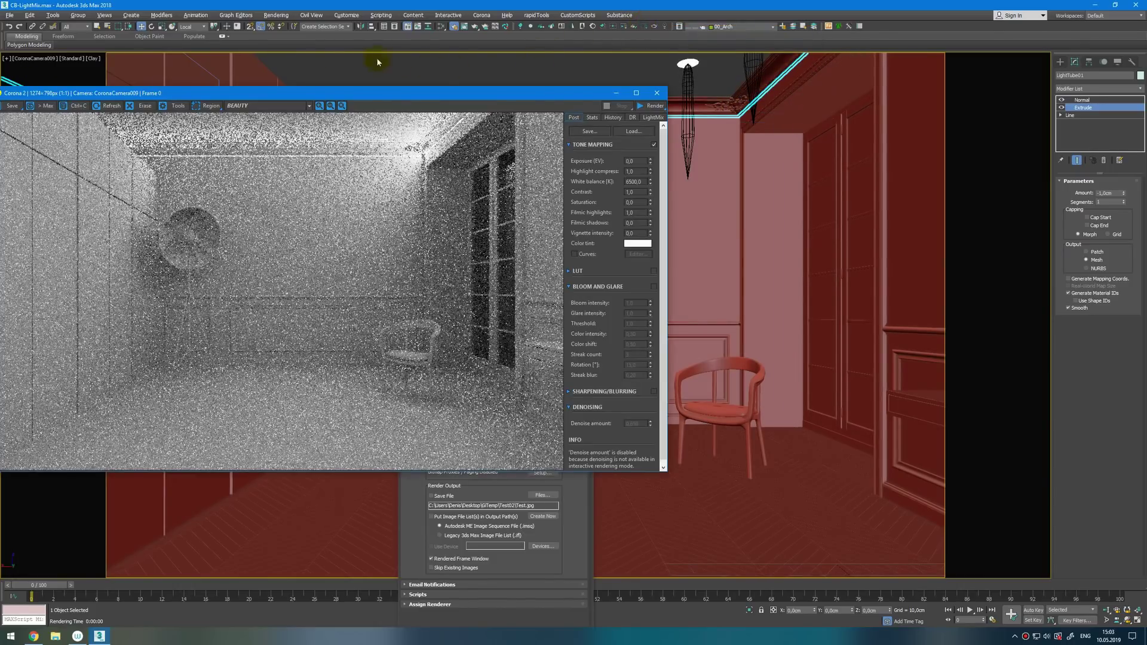
pyautogui.moveTo(294, 96); pyautogui.dragTo(358, 90)
pyautogui.click(344, 98)
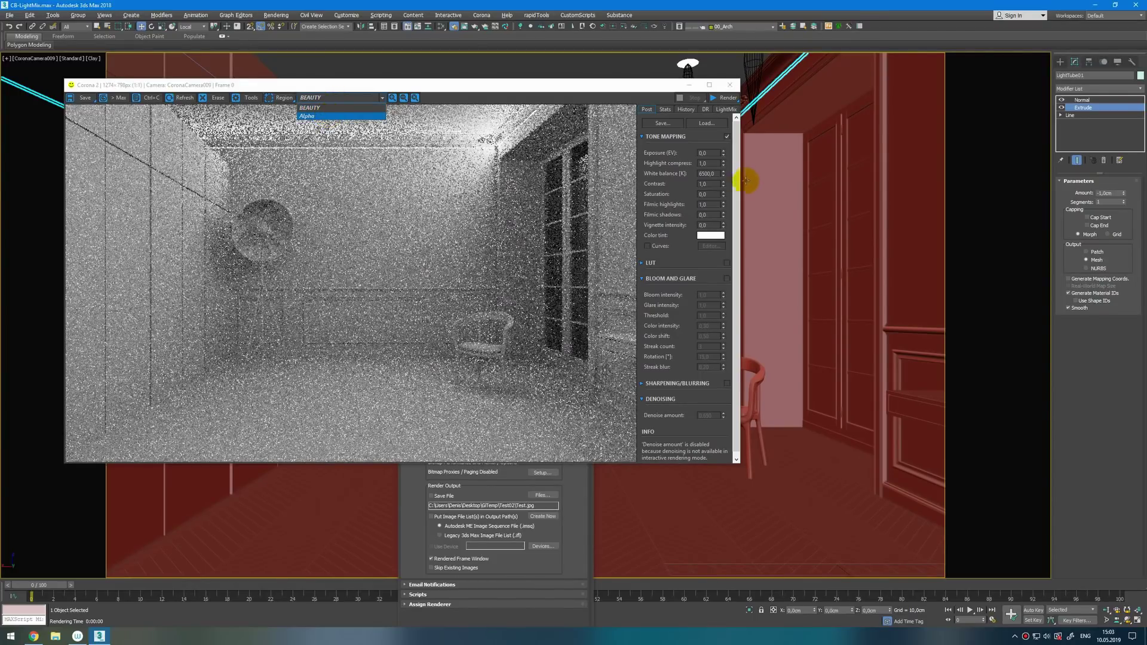
pyautogui.click(727, 109)
pyautogui.click(728, 100)
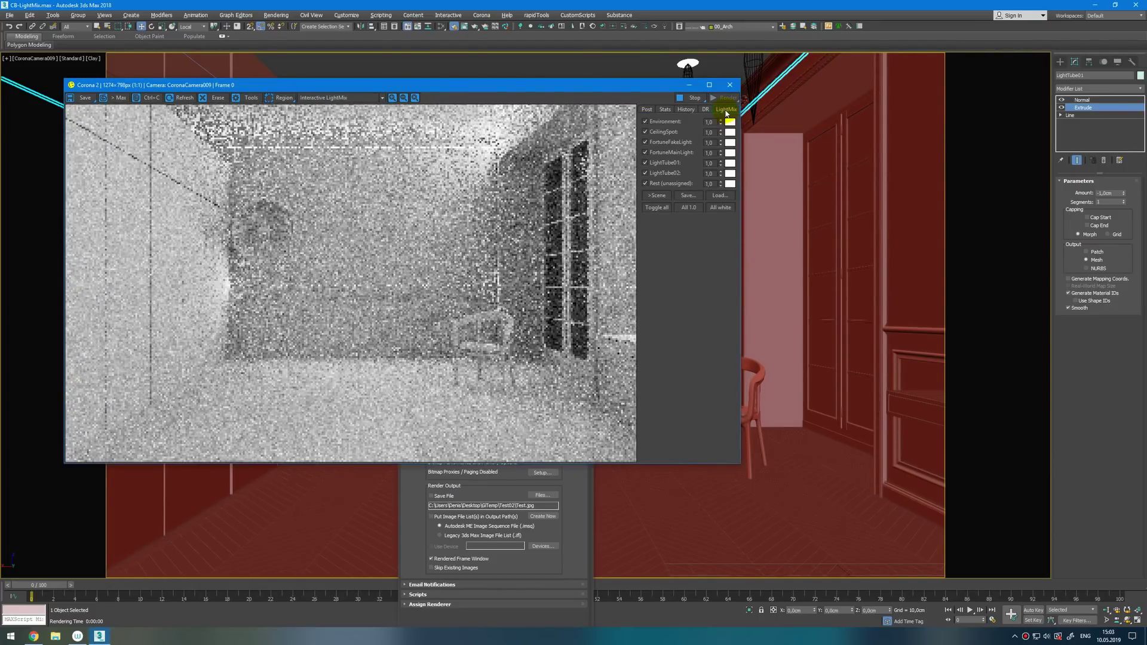
# View the generated light layers one after another in the frame buffer, through to LightTube02
pyautogui.click(327, 97)
pyautogui.click(328, 110)
pyautogui.scroll(-1, 334, 102)
pyautogui.scroll(-1, 334, 103)
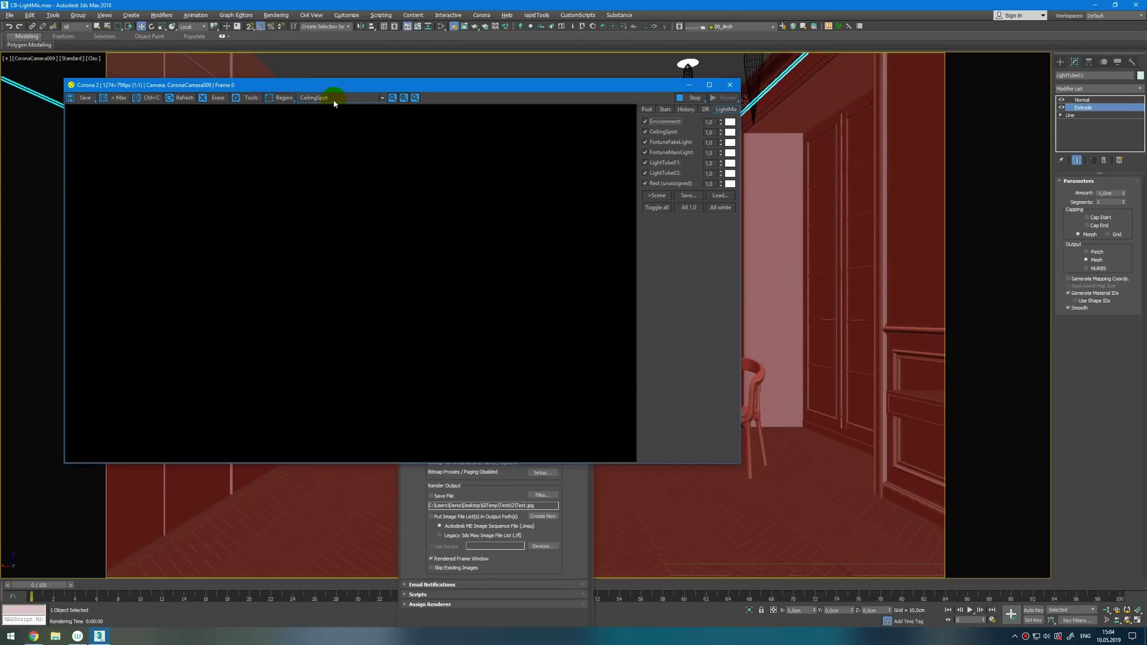
pyautogui.scroll(-2, 334, 103)
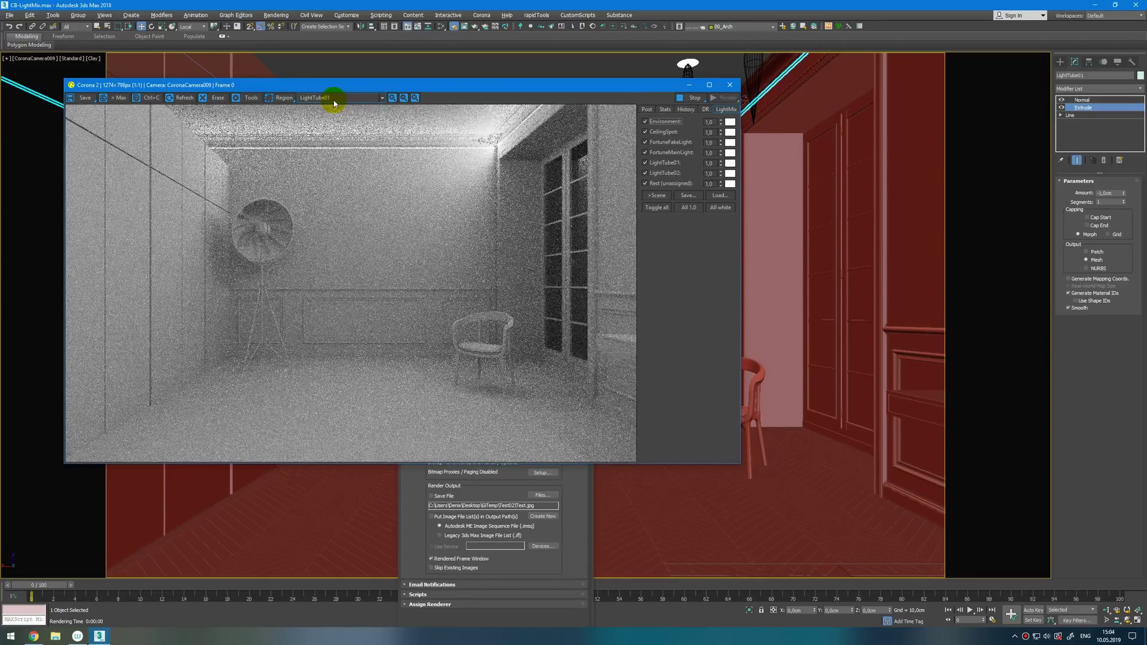
# Switch on FortuneMainLight, preview its render channel interactively and stop the render
pyautogui.click(335, 98)
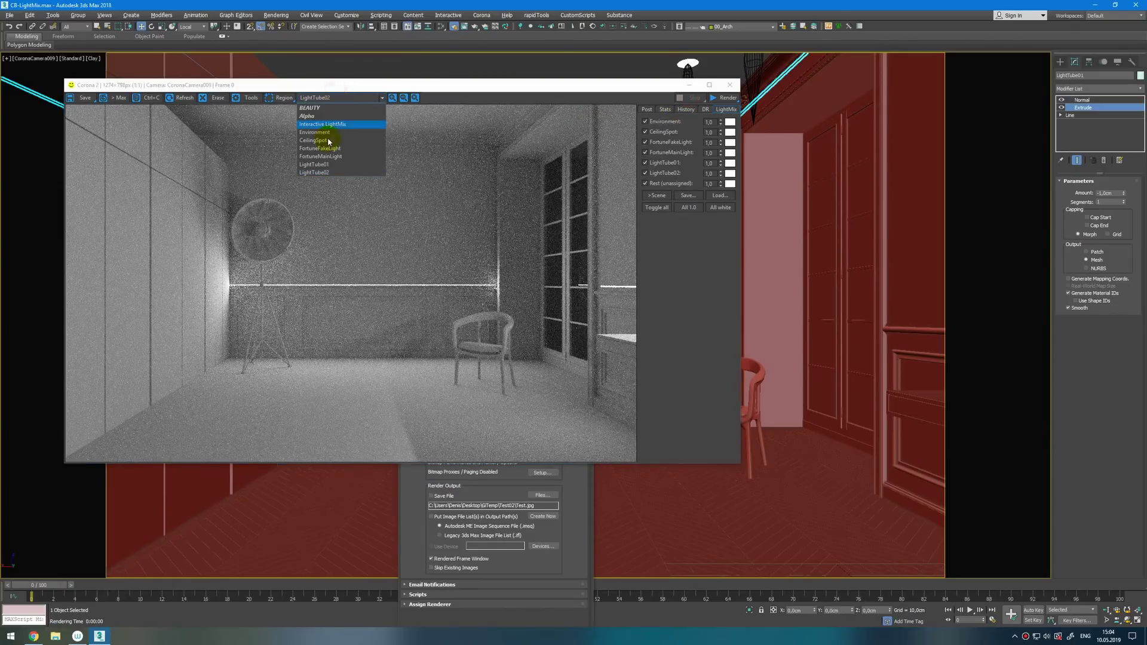
pyautogui.click(340, 157)
pyautogui.moveTo(383, 93); pyautogui.dragTo(522, 111)
pyautogui.click(1073, 192)
pyautogui.click(864, 126)
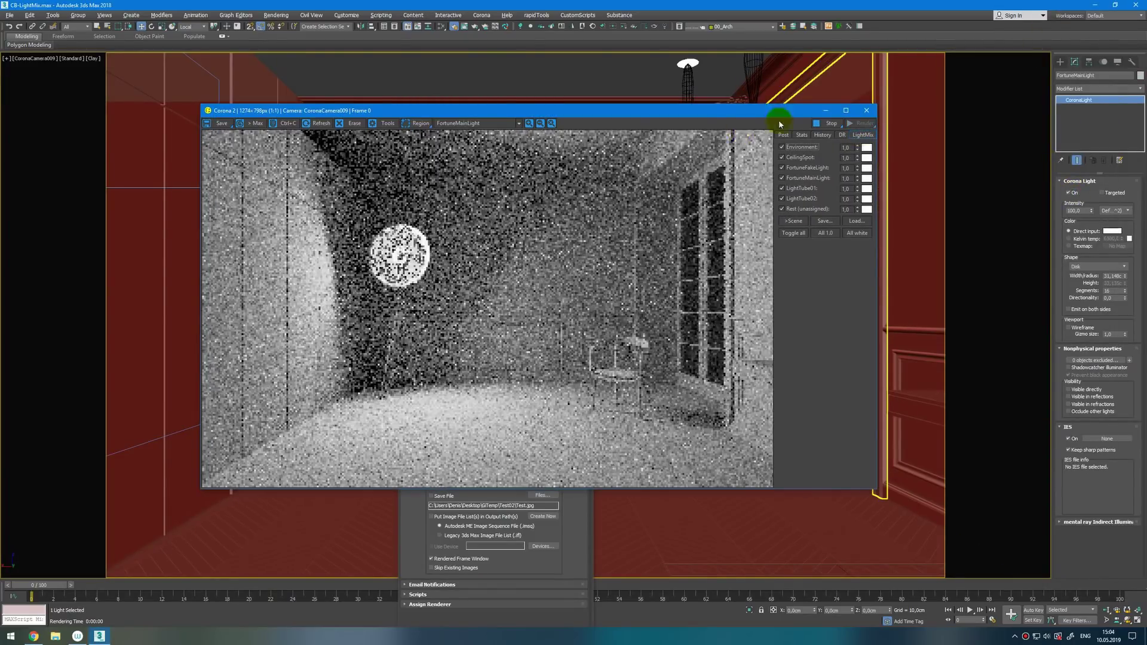
pyautogui.click(829, 124)
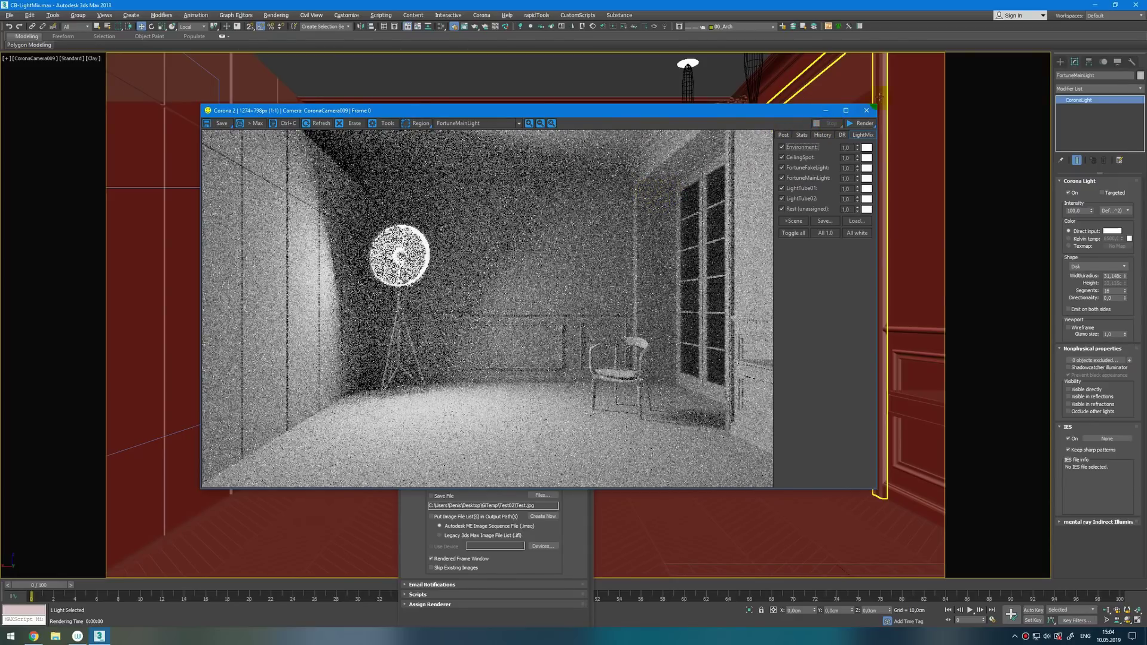
# Close the frame buffer and delete all of the generated LightMix render elements
pyautogui.click(867, 110)
pyautogui.click(538, 213)
pyautogui.click(433, 286)
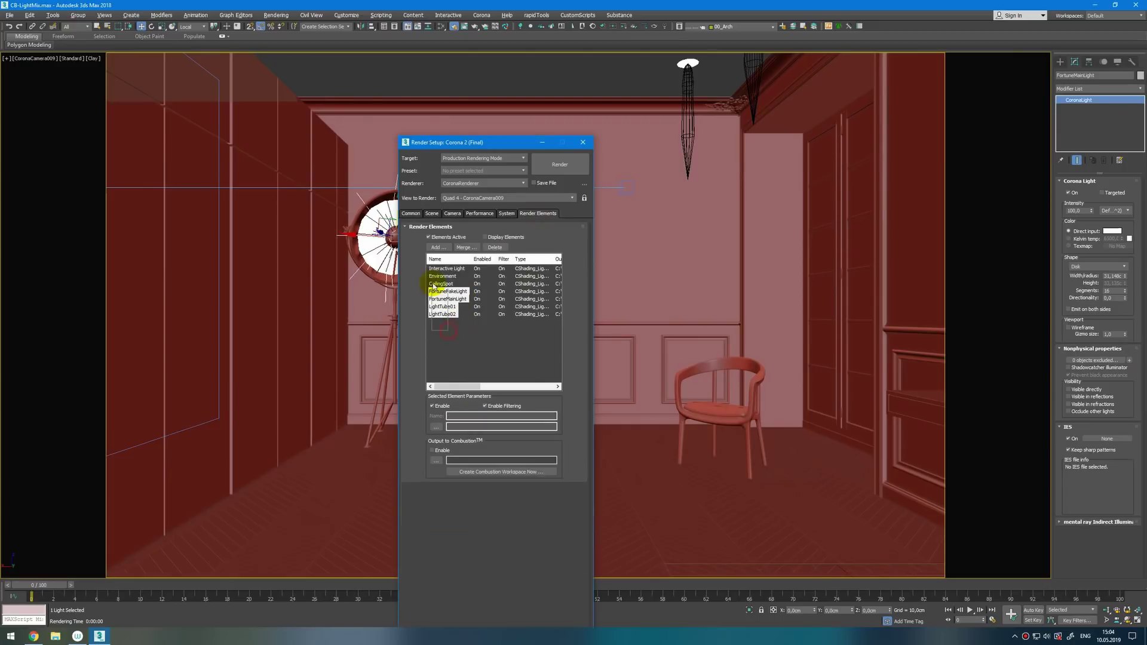
pyautogui.moveTo(433, 287); pyautogui.dragTo(436, 264)
pyautogui.click(496, 248)
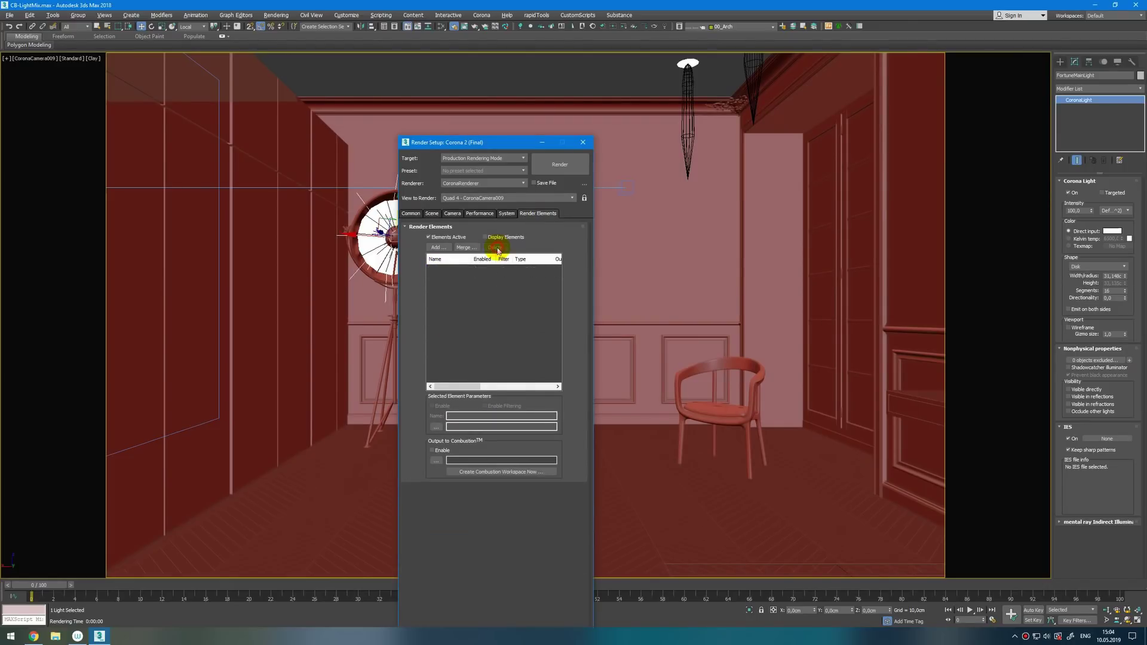
# Run an interactive render without LightMix elements, check the available channels, and stop and close the render
pyautogui.click(437, 214)
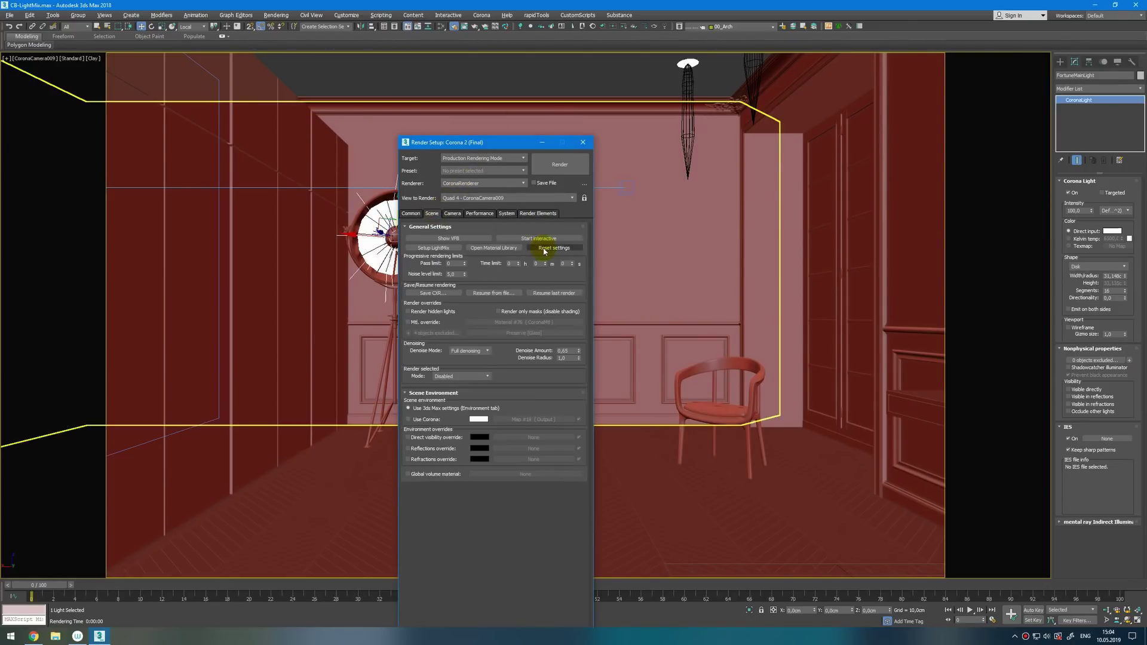
pyautogui.hotkey('shift', 'q')
pyautogui.click(449, 125)
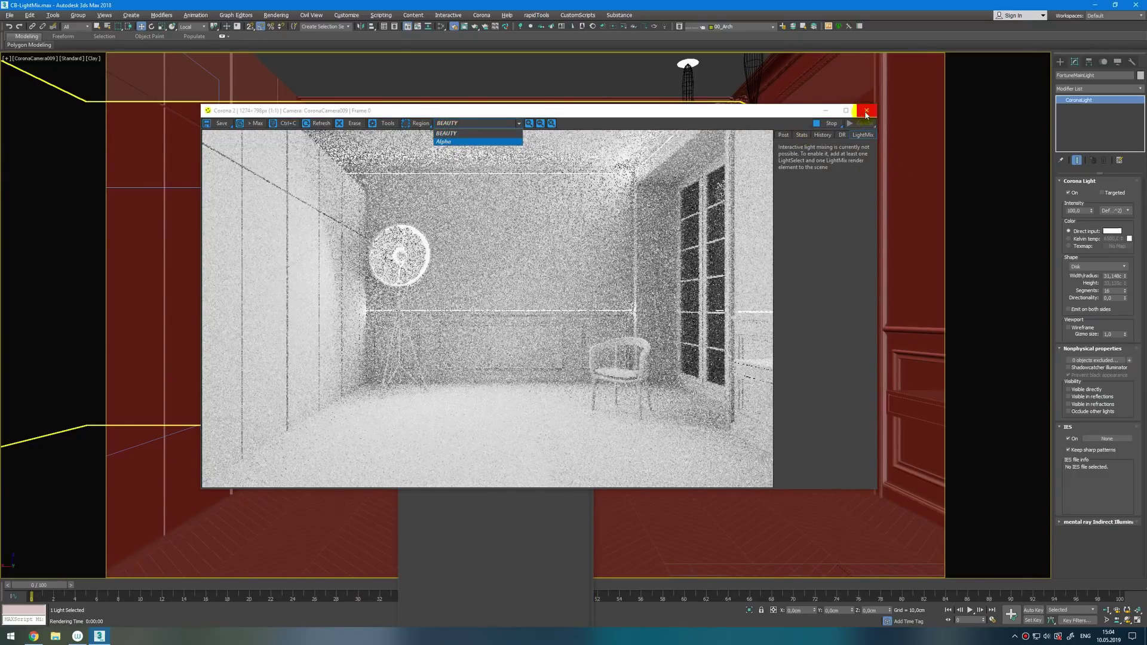
pyautogui.click(831, 123)
pyautogui.click(865, 110)
# Add a CShading_LightMix render element to the empty render elements list
pyautogui.click(524, 216)
pyautogui.click(446, 248)
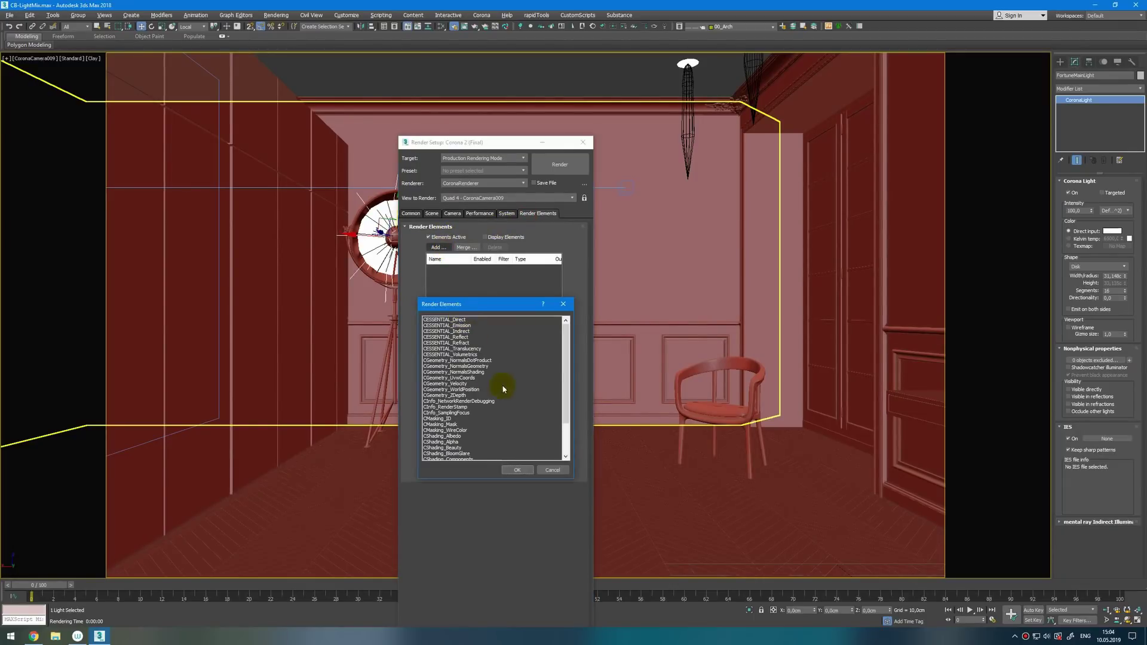
pyautogui.moveTo(568, 343); pyautogui.dragTo(568, 412)
pyautogui.doubleClick(457, 425)
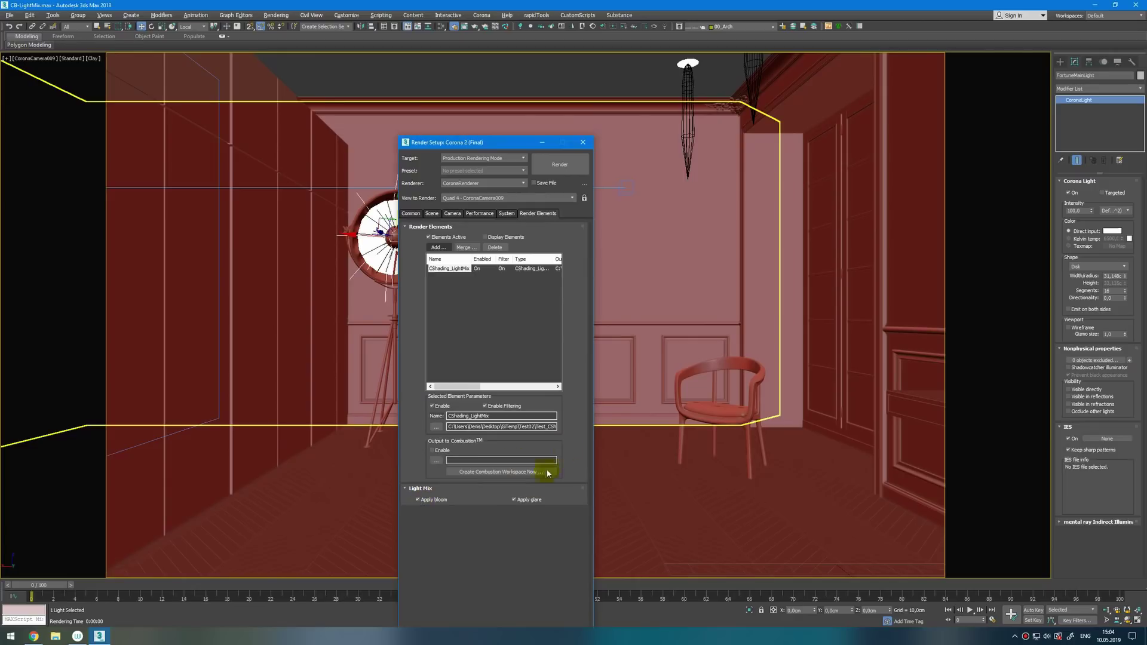
# Add a CShading_LightSelect element named Enviro with environment light included and denoising applied to it
pyautogui.click(437, 248)
pyautogui.moveTo(568, 333); pyautogui.dragTo(511, 412)
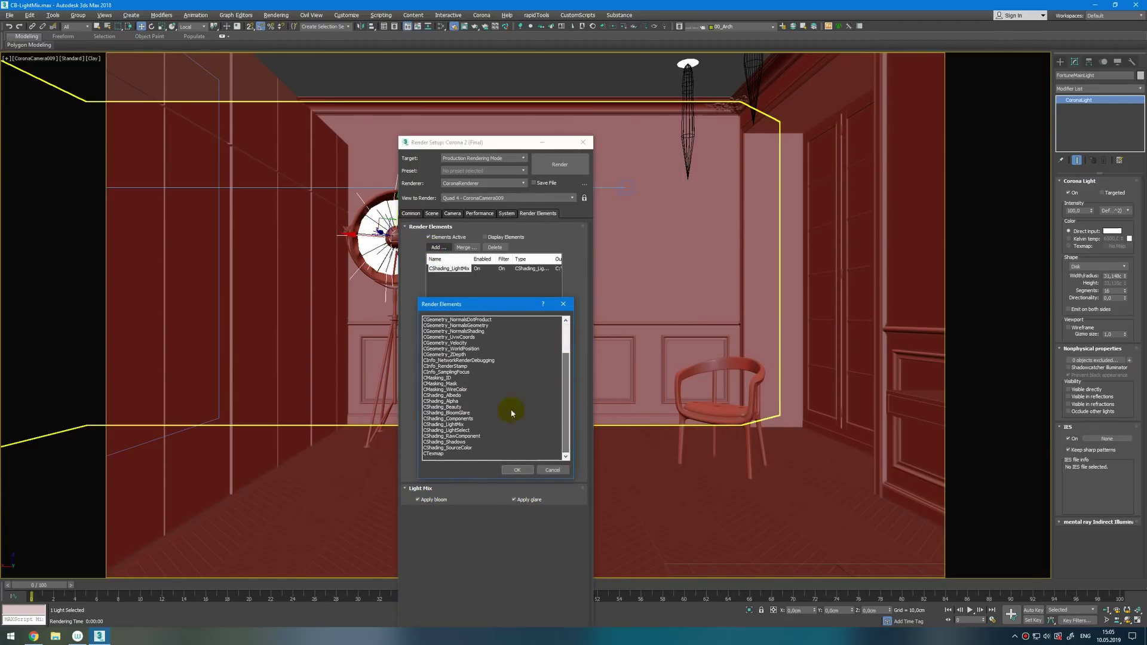
pyautogui.doubleClick(457, 431)
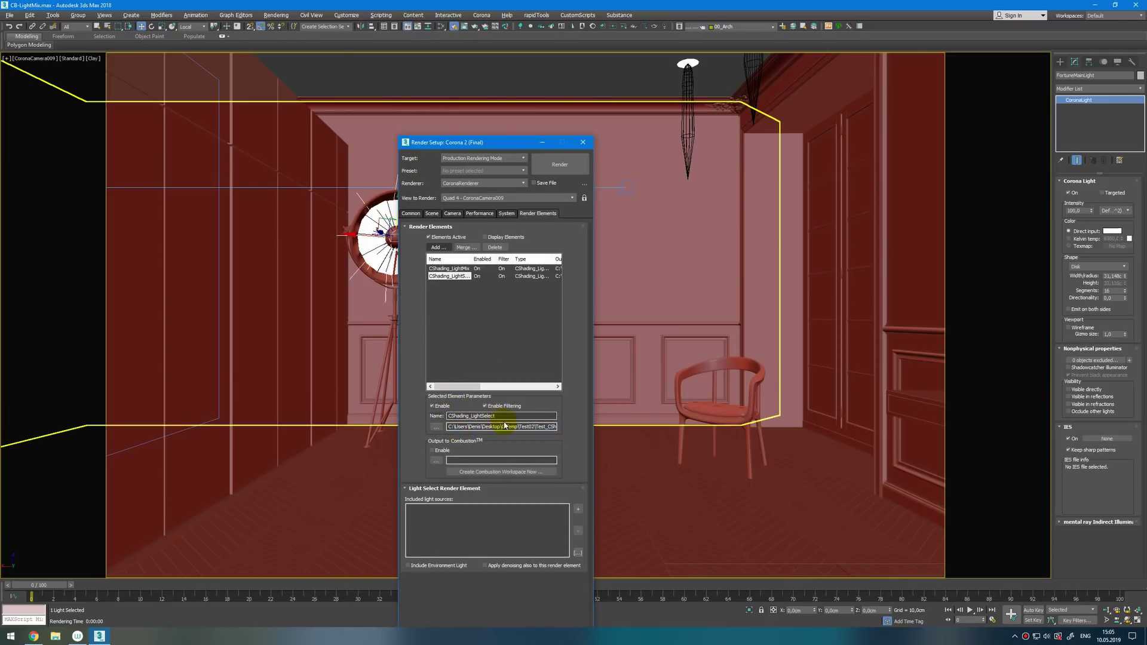
pyautogui.doubleClick(451, 416)
pyautogui.write('Enviro')
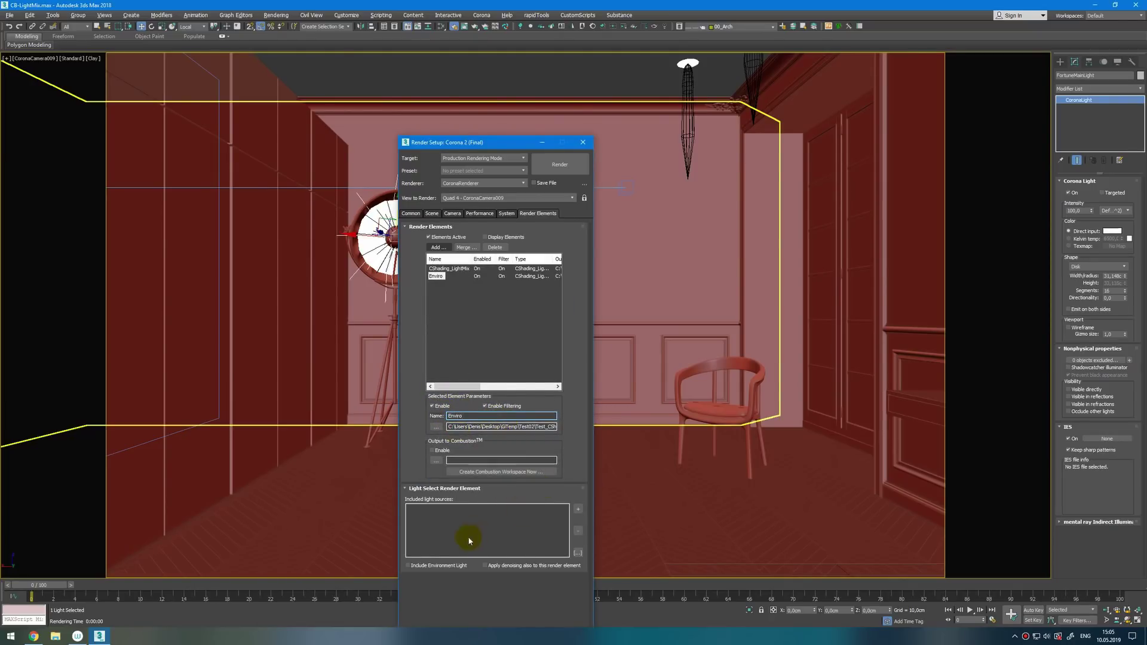
pyautogui.click(448, 565)
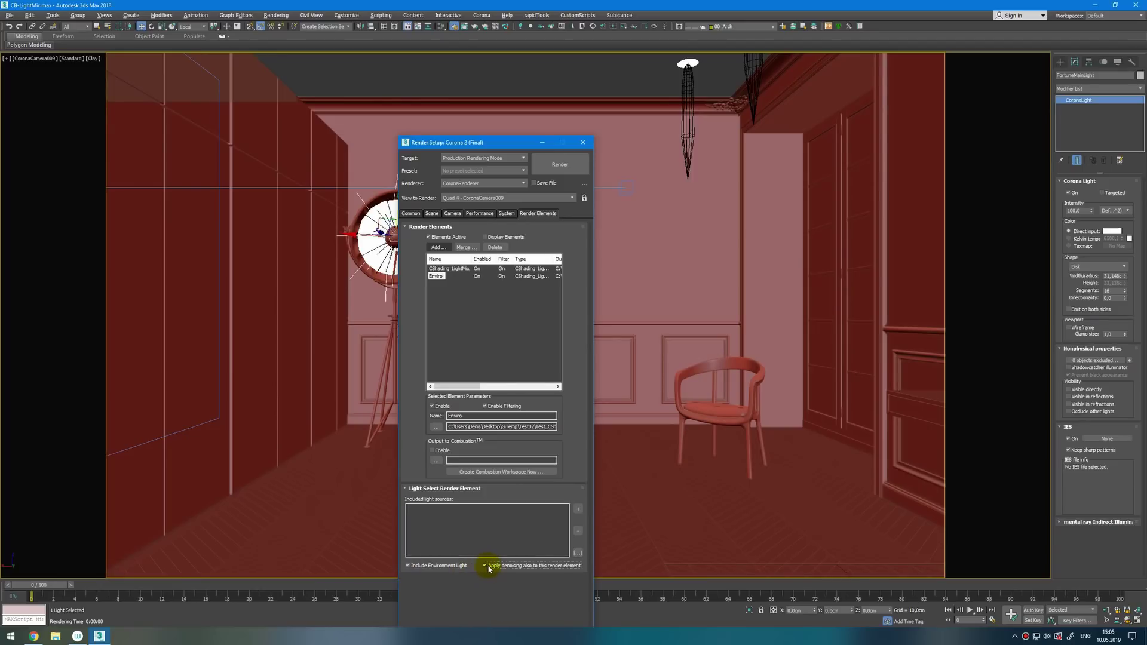
# Move the render setup aside and switch the scene environment to the Corona environment with its Output map
pyautogui.moveTo(475, 143); pyautogui.dragTo(401, 88)
pyautogui.click(358, 155)
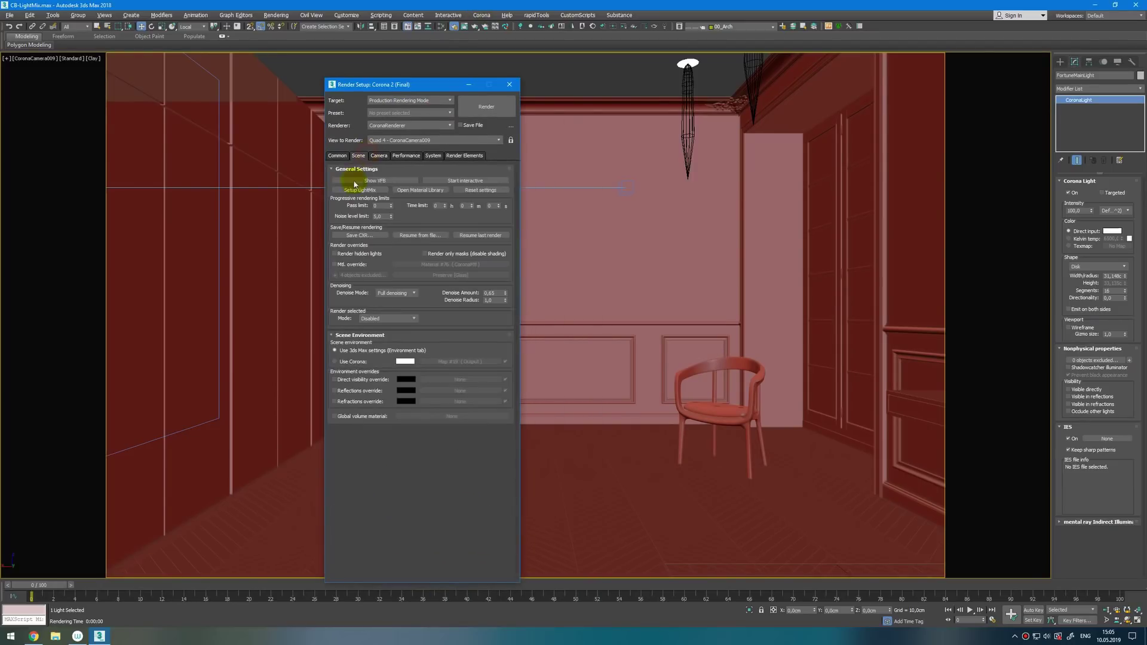
pyautogui.click(353, 362)
# Start interactive rendering, view the Enviro light channel alone and stop the render
pyautogui.click(486, 180)
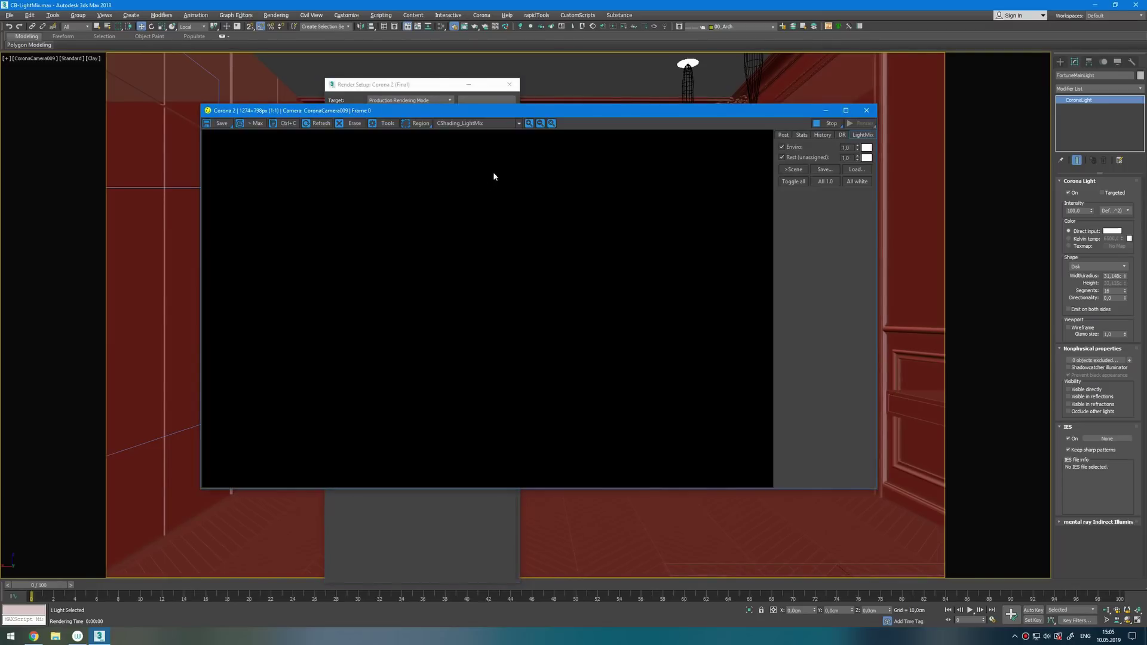
pyautogui.click(491, 124)
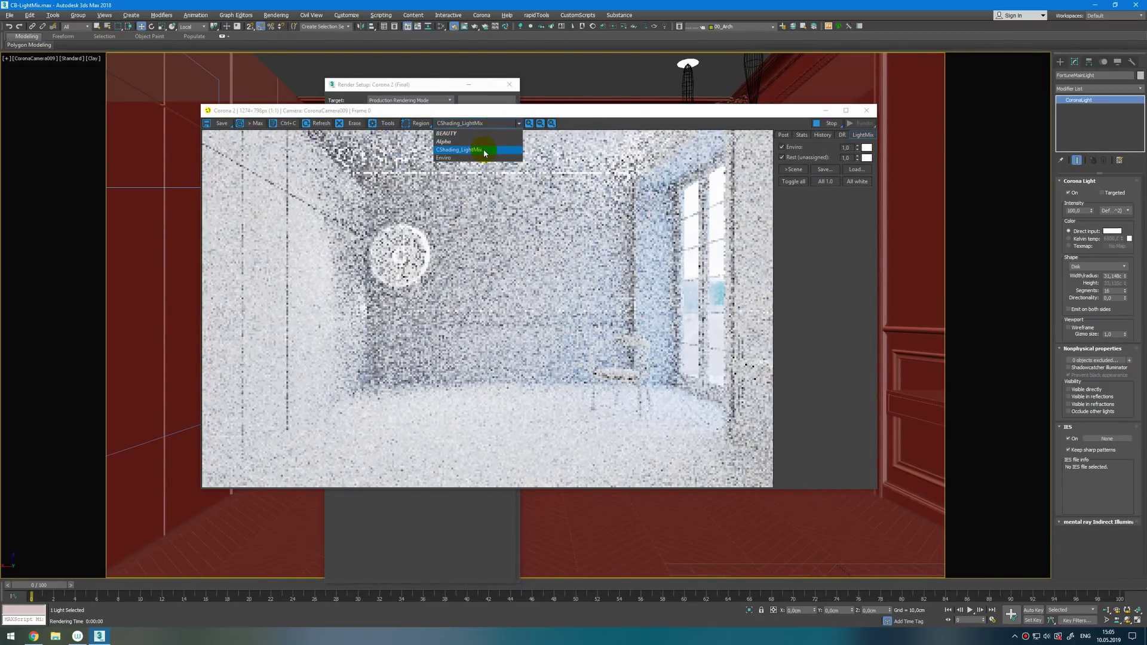
pyautogui.click(485, 158)
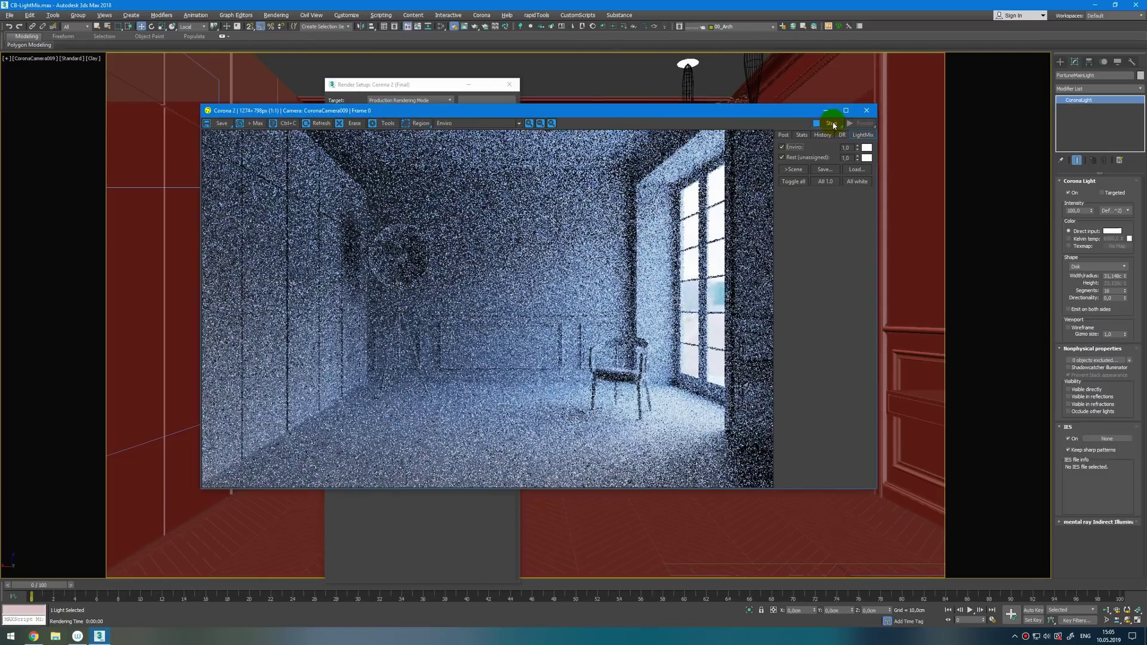
pyautogui.click(830, 122)
# Add another CShading_LightSelect render element below Enviro
pyautogui.click(417, 86)
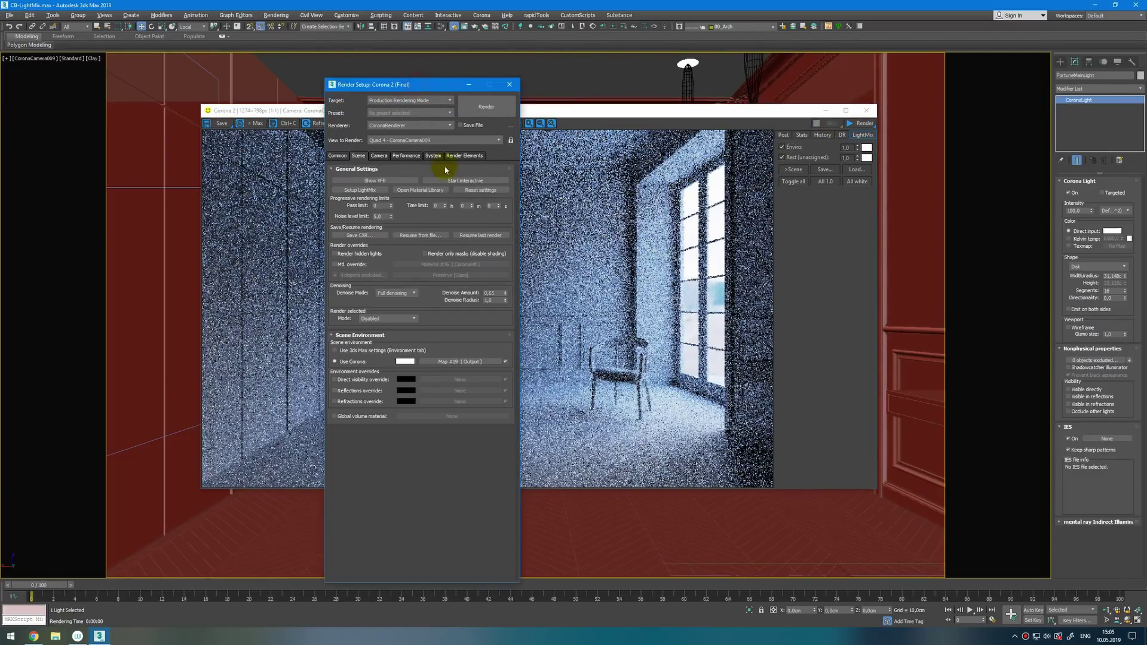
pyautogui.click(463, 155)
pyautogui.click(370, 189)
pyautogui.doubleClick(382, 370)
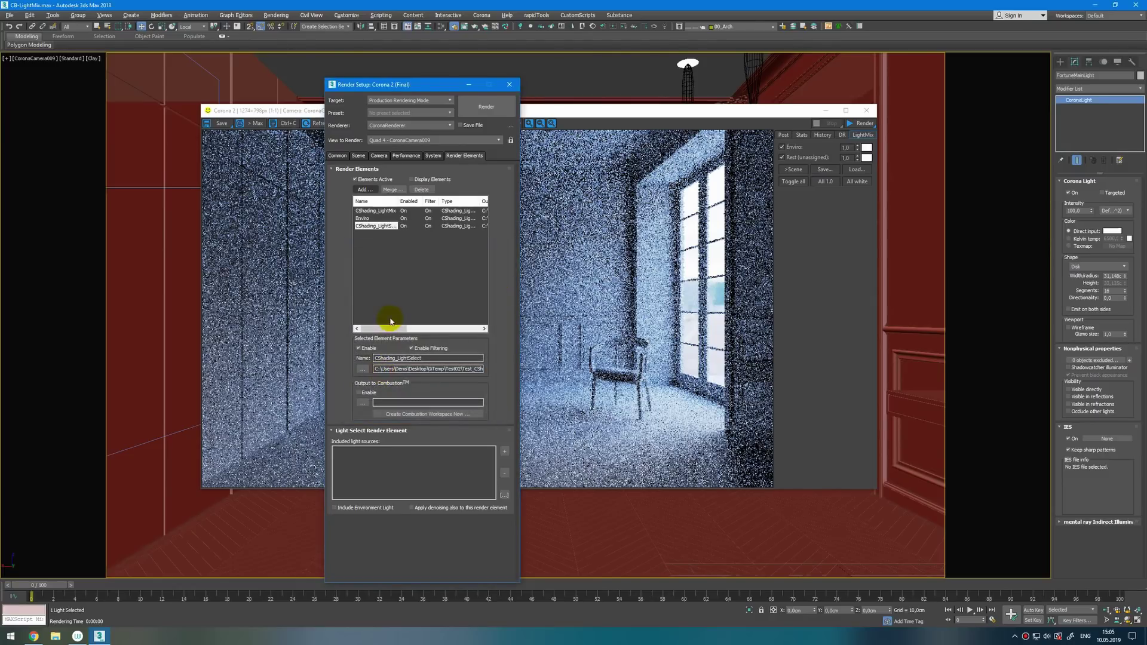
# Frame one ceiling spot in the perspective view, select all similar Corona lights and isolate them
pyautogui.click(826, 111)
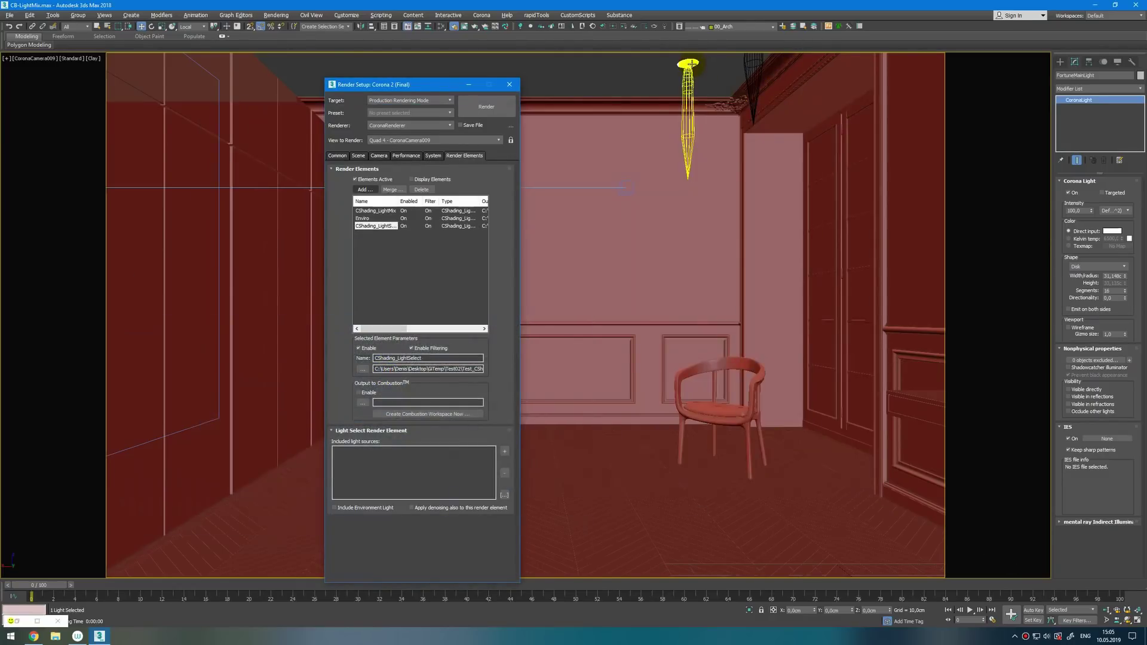
pyautogui.click(689, 167)
pyautogui.hotkey('alt', 'w')
pyautogui.middleClick(726, 355)
pyautogui.hotkey('alt', 'w')
pyautogui.press('z')
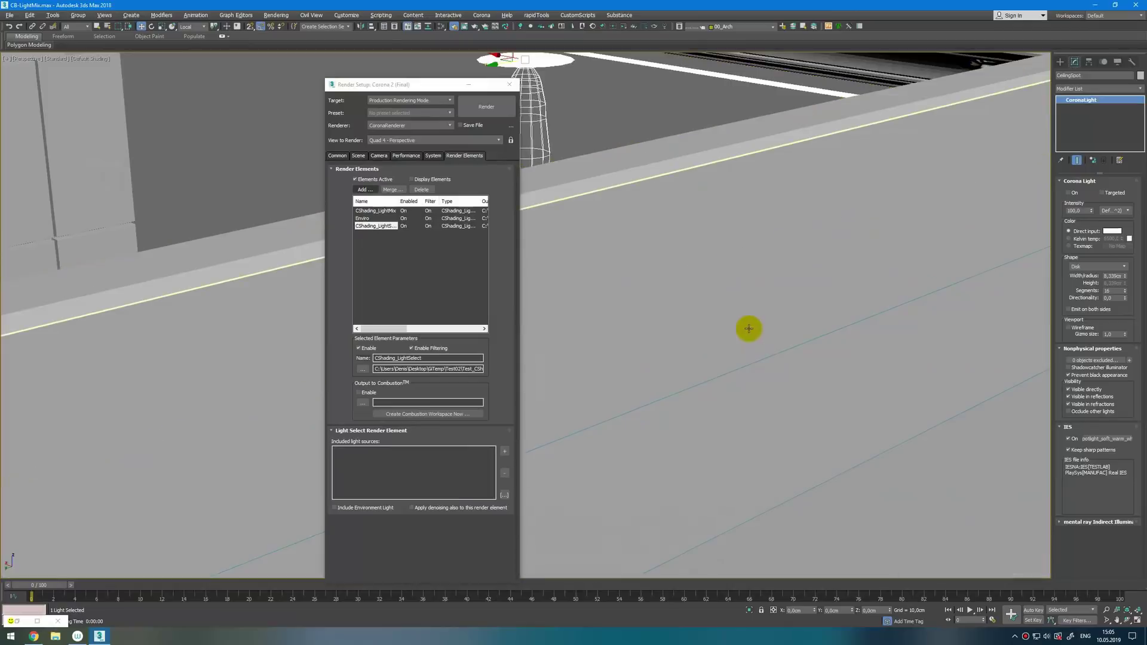
pyautogui.keyDown('alt'); pyautogui.moveTo(748, 328); pyautogui.dragTo(799, 325, button='middle'); pyautogui.keyUp('alt')
pyautogui.scroll(-3, 765, 335)
pyautogui.hotkey('ctrl', 'q')
pyautogui.hotkey('alt', 'q')
# Include the five ceiling spots in the new LightSelect element, name it Spot and apply denoising to it
pyautogui.scroll(-3, 799, 325)
pyautogui.moveTo(765, 198); pyautogui.dragTo(681, 421)
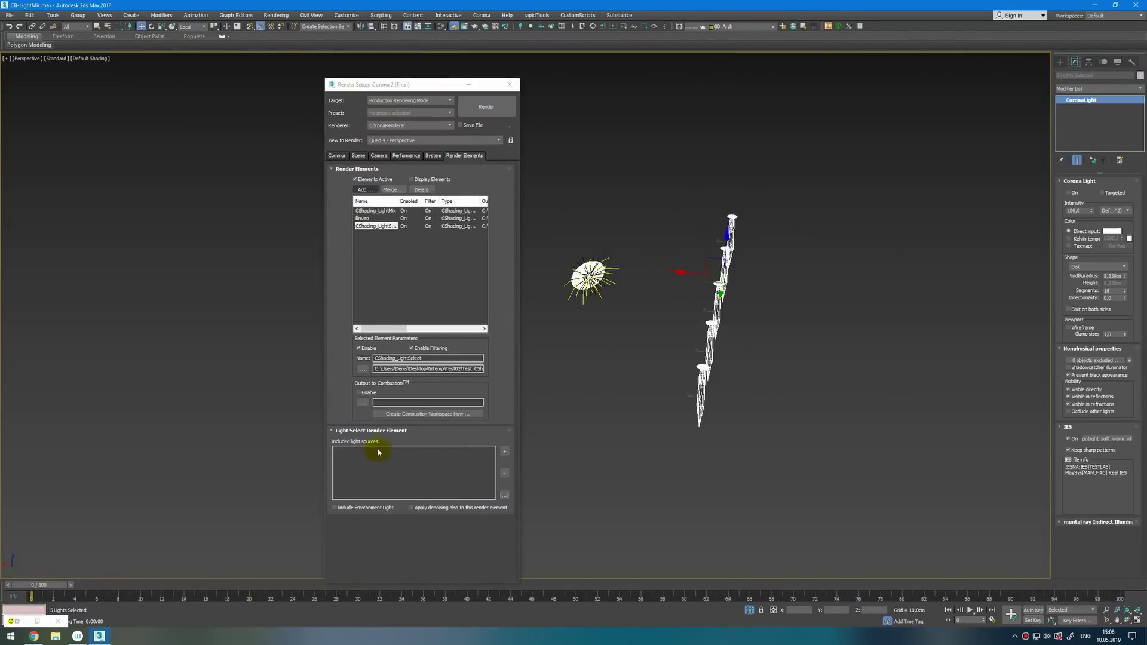
pyautogui.click(505, 451)
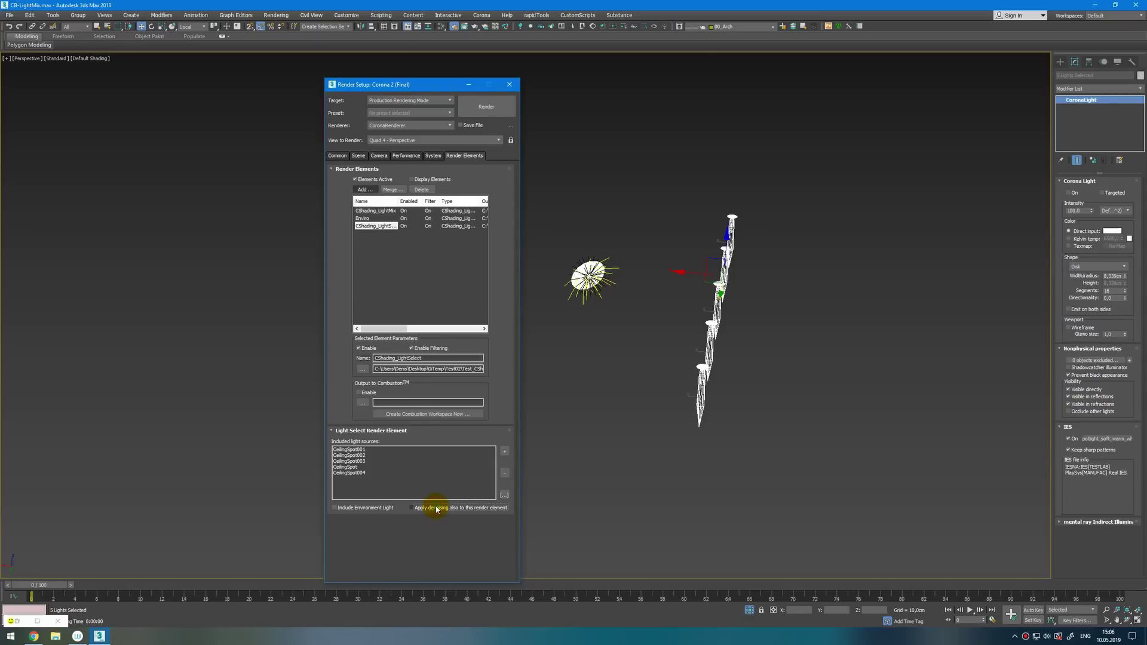
pyautogui.moveTo(432, 358); pyautogui.dragTo(323, 356)
pyautogui.write('Spot')
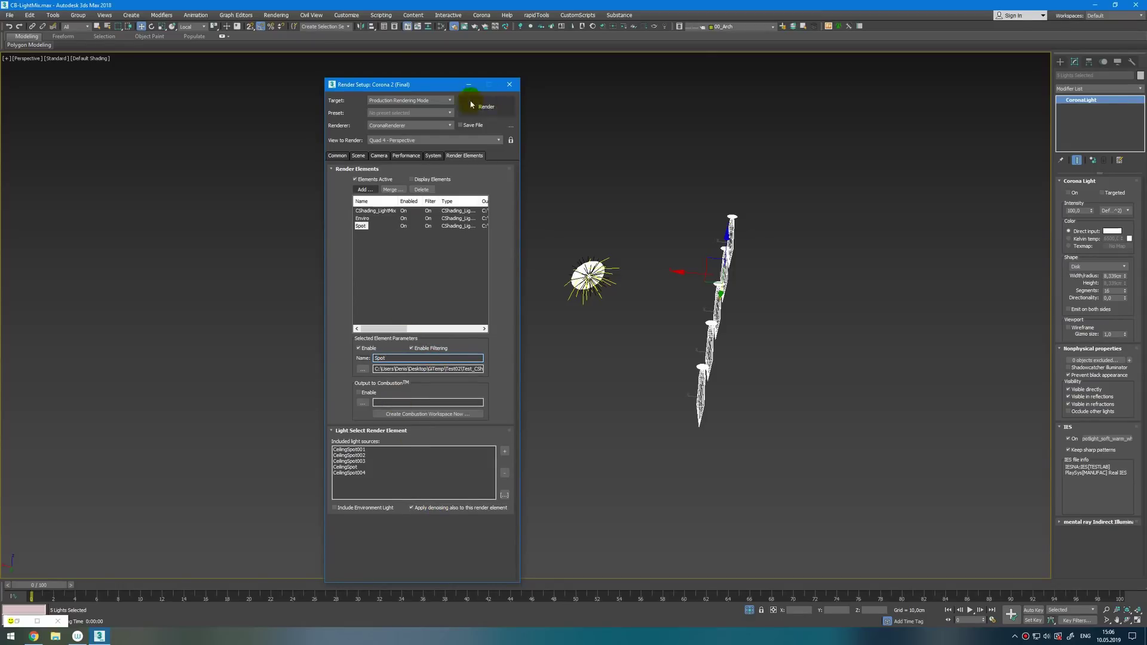
# Close the render setup, exit isolation and start interactive rendering with the Spot channel displayed
pyautogui.click(509, 85)
pyautogui.click(679, 445)
pyautogui.click(747, 610)
pyautogui.click(622, 26)
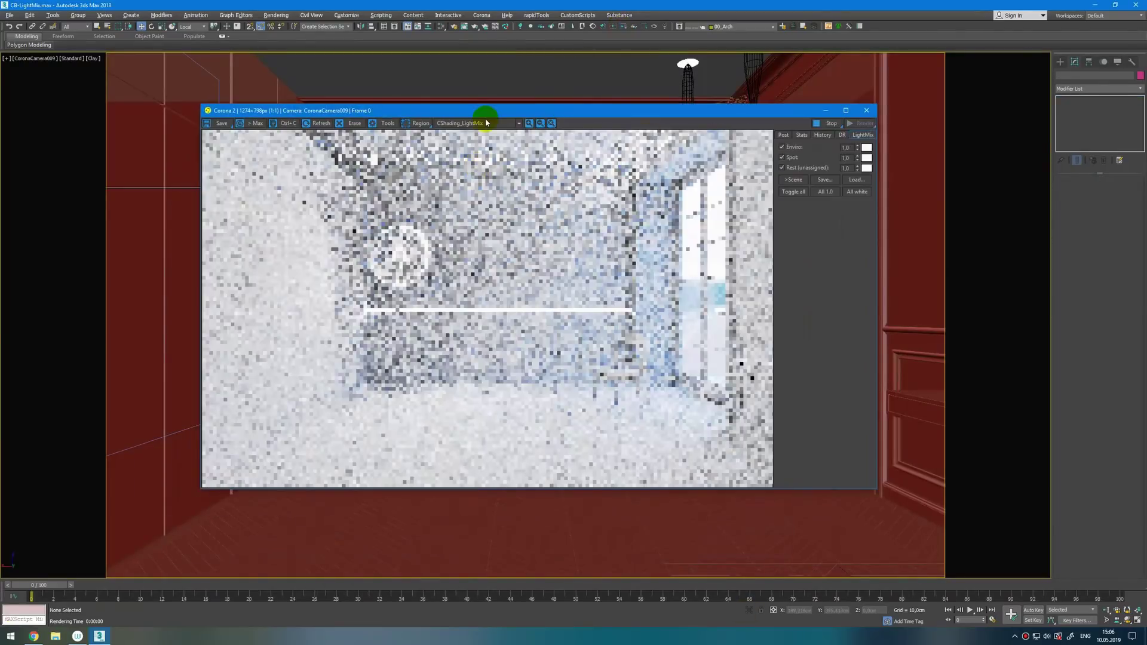
pyautogui.scroll(-2, 484, 122)
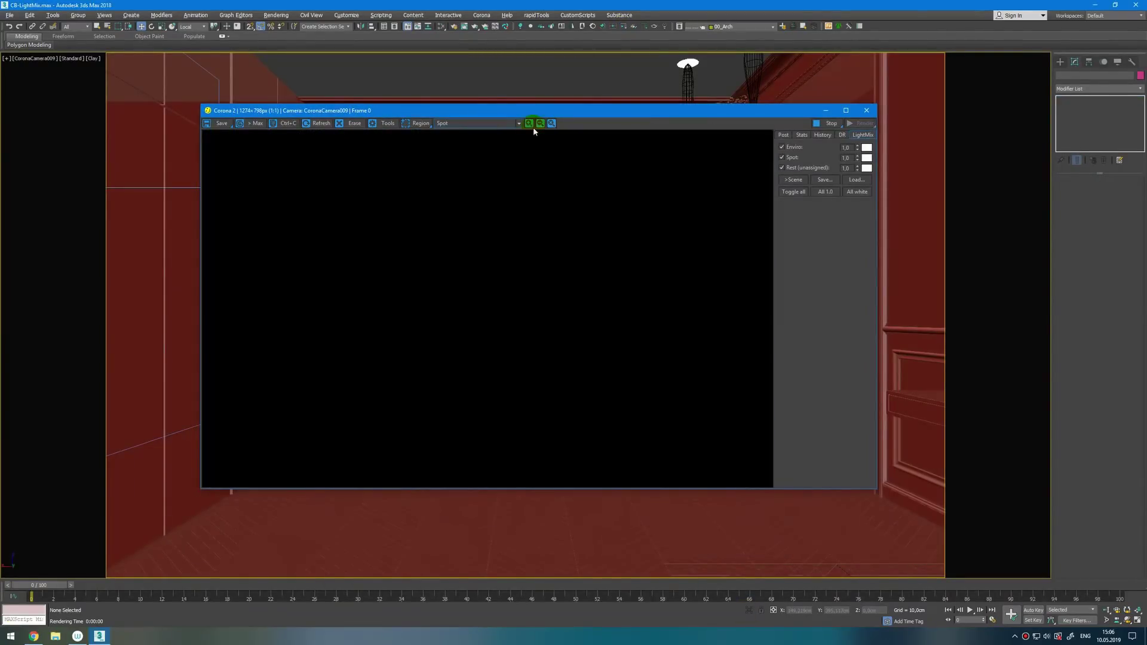
# Select the ceiling spot, switch it on, stop the interactive render and close the frame buffer
pyautogui.click(819, 91)
pyautogui.click(694, 86)
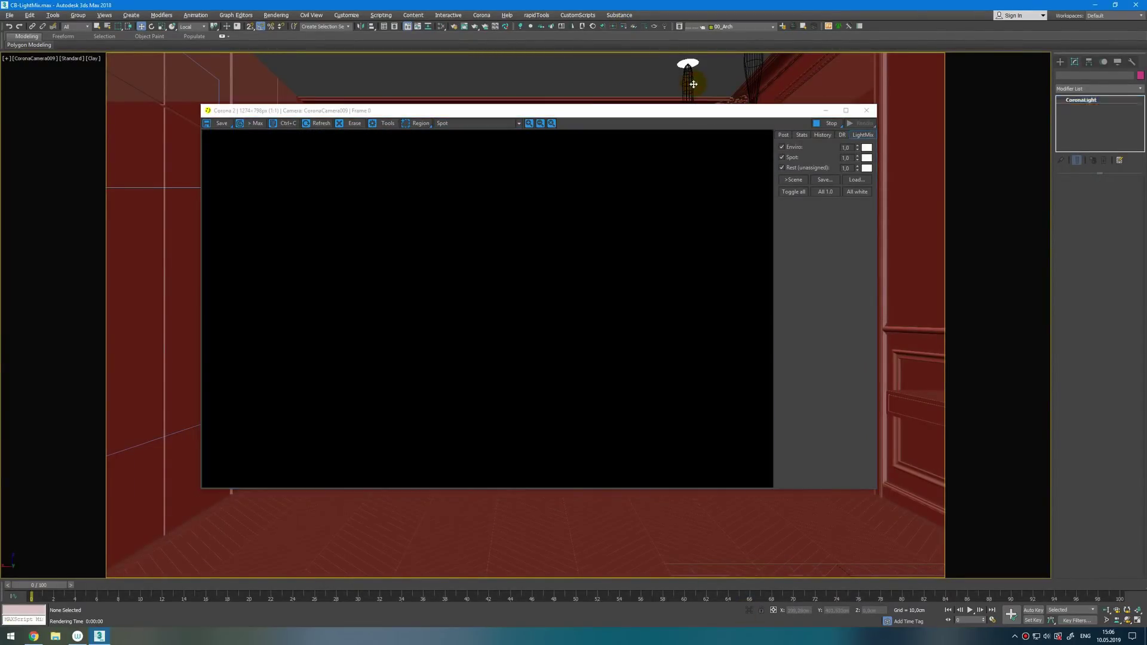
pyautogui.click(827, 124)
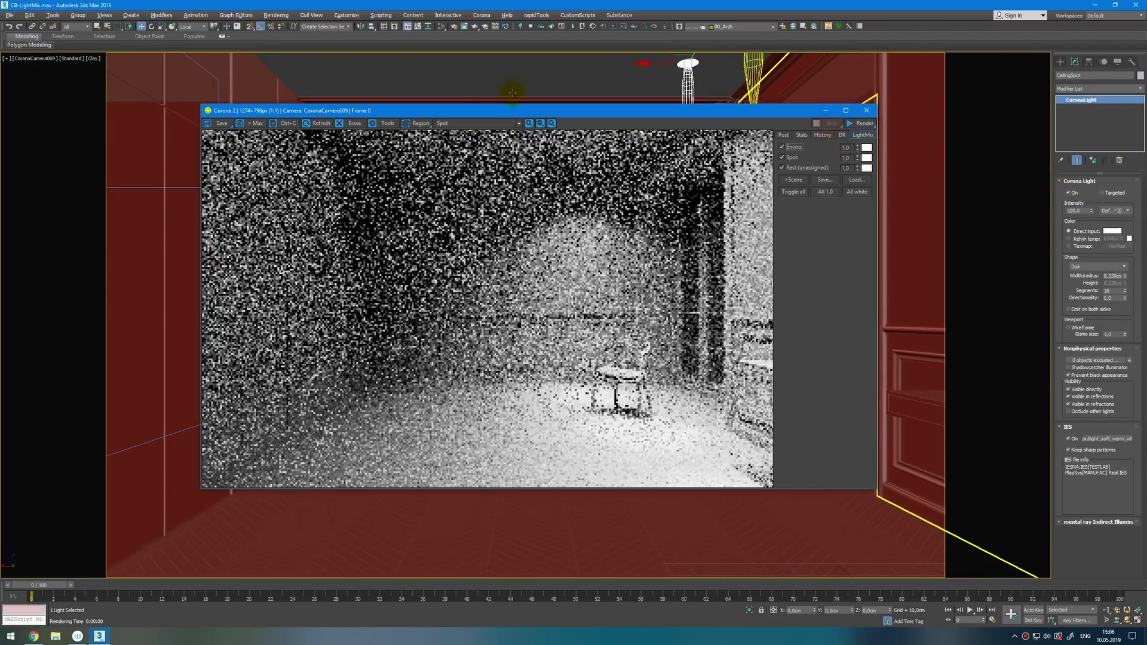
pyautogui.click(866, 109)
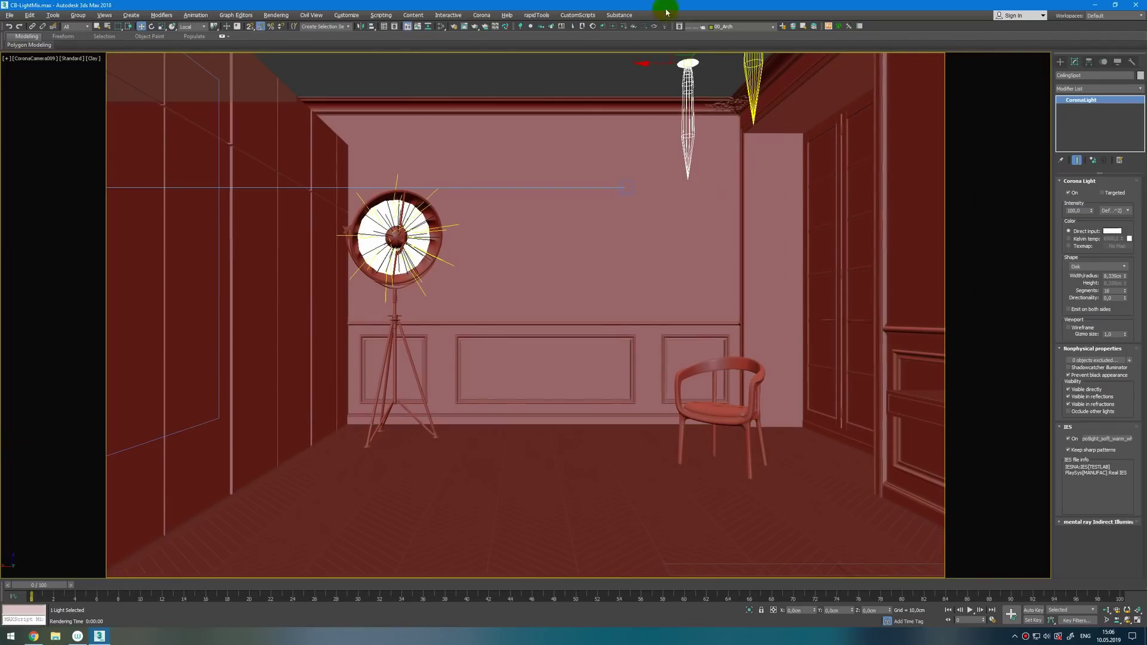
pyautogui.click(645, 30)
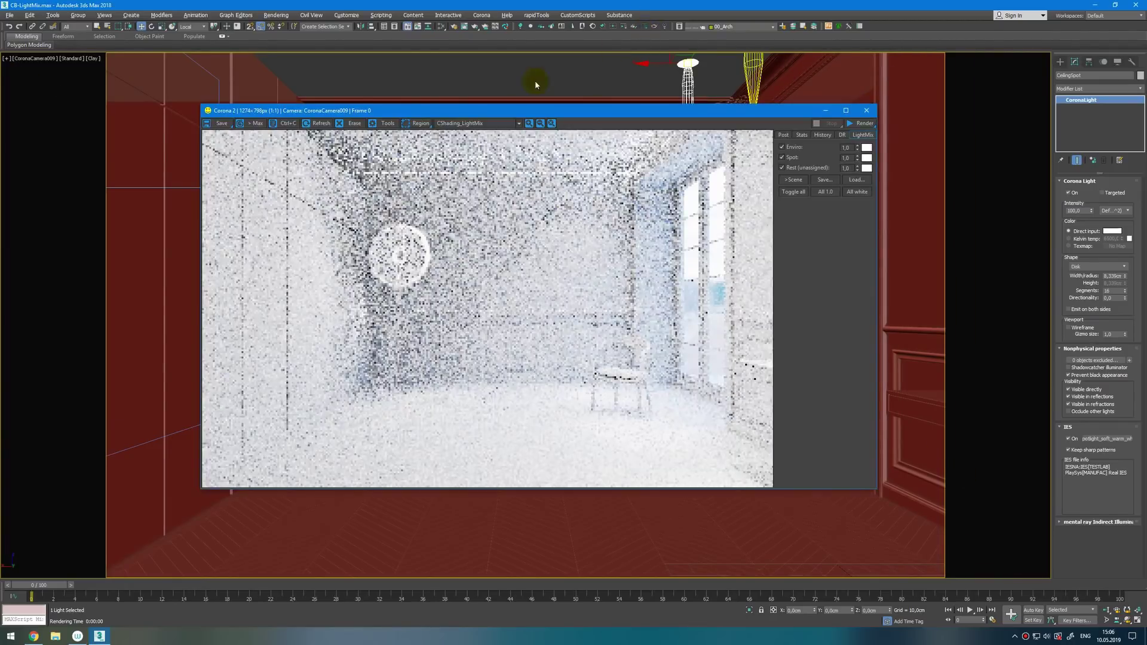
pyautogui.click(224, 123)
pyautogui.click(224, 145)
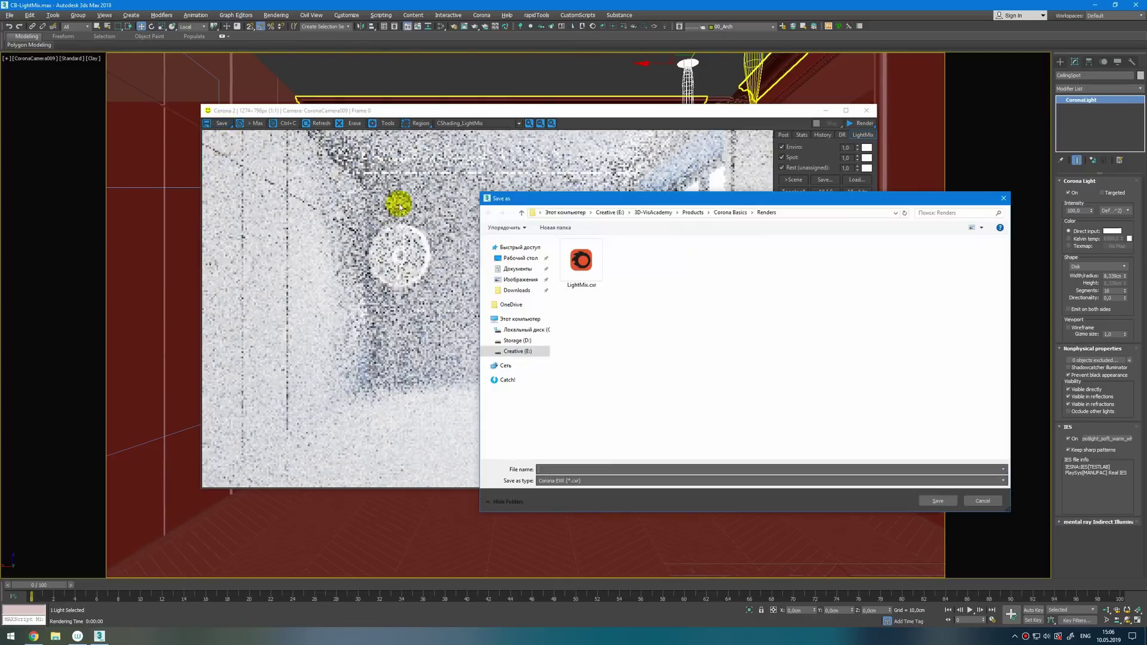
pyautogui.click(1001, 200)
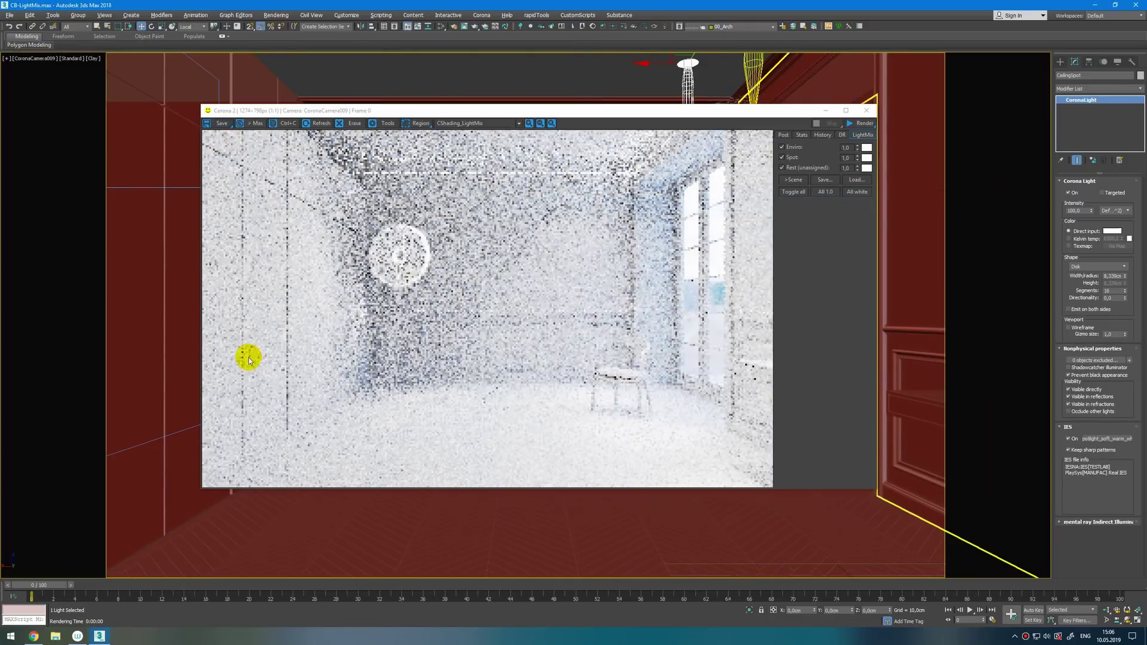
# Open LightMix.cxr from the Corona Basics Renders folder in the Corona Image Editor and reposition its window
pyautogui.click(55, 637)
pyautogui.doubleClick(681, 128)
pyautogui.doubleClick(655, 91)
pyautogui.doubleClick(651, 95)
pyautogui.doubleClick(648, 100)
pyautogui.doubleClick(653, 100)
pyautogui.doubleClick(844, 85)
pyautogui.doubleClick(844, 85)
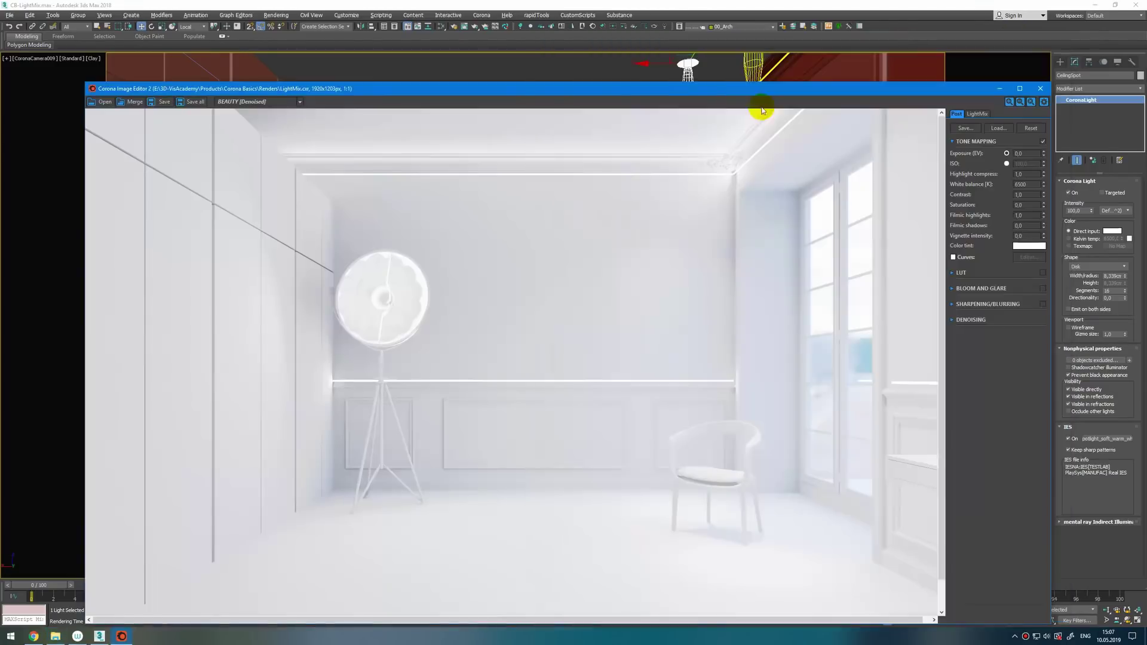
pyautogui.moveTo(776, 84); pyautogui.dragTo(833, 45)
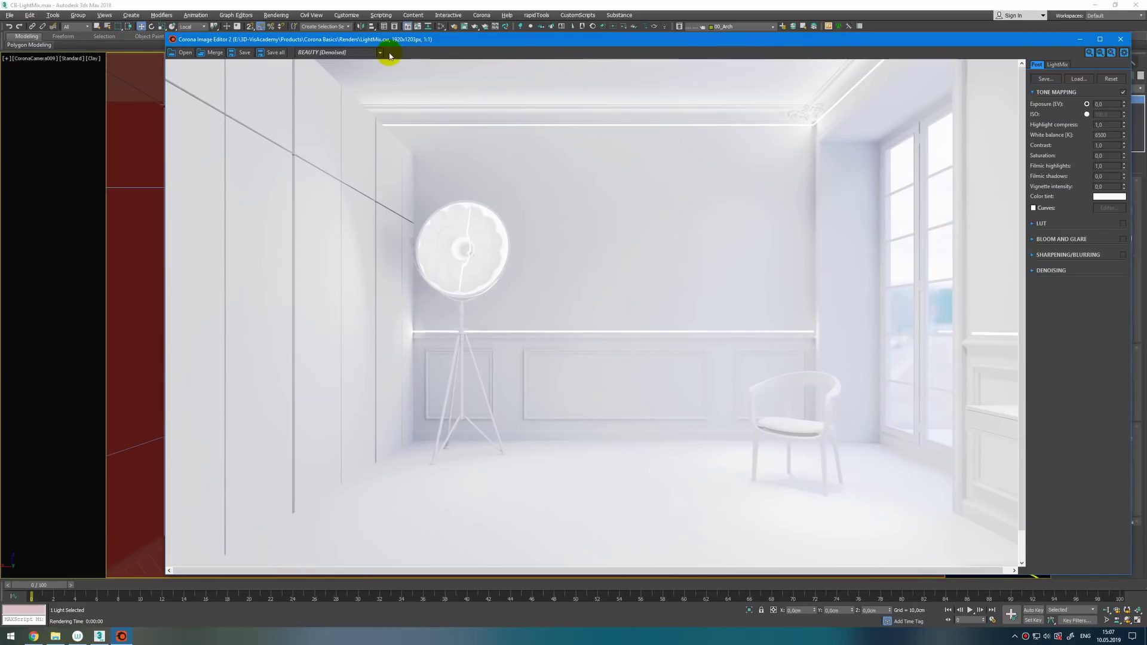
# Examine the saved render's elements, such as Alpha and the denoised LightTube01 and Environment channels
pyautogui.scroll(-1, 356, 57)
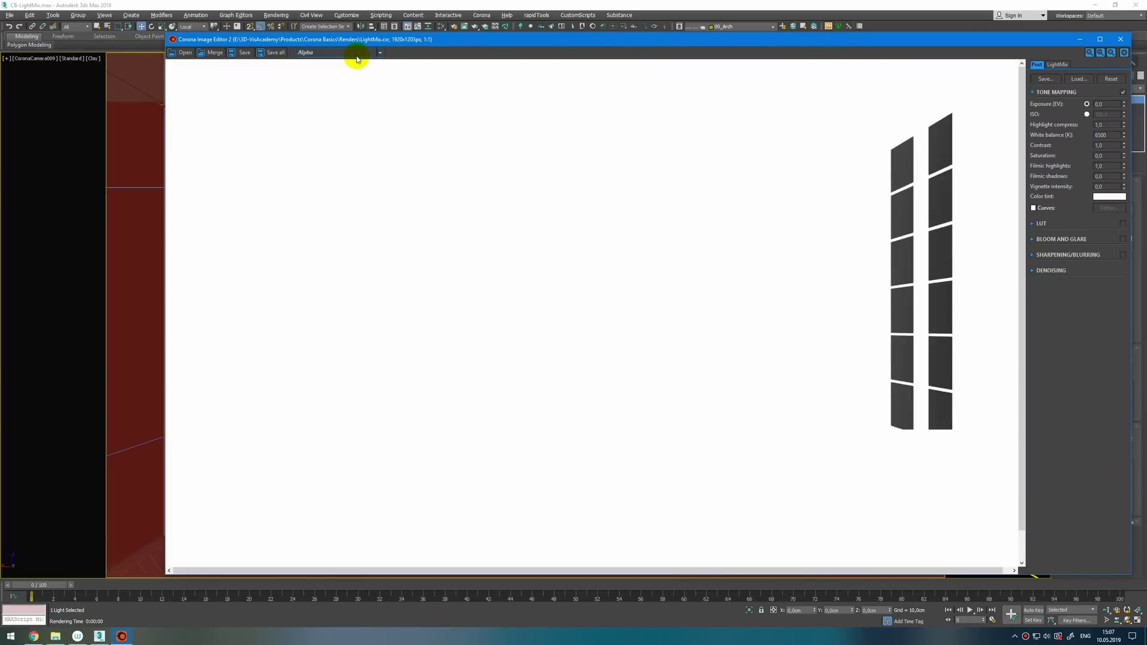
pyautogui.scroll(-1, 357, 58)
pyautogui.click(357, 59)
pyautogui.click(341, 145)
pyautogui.scroll(3, 361, 55)
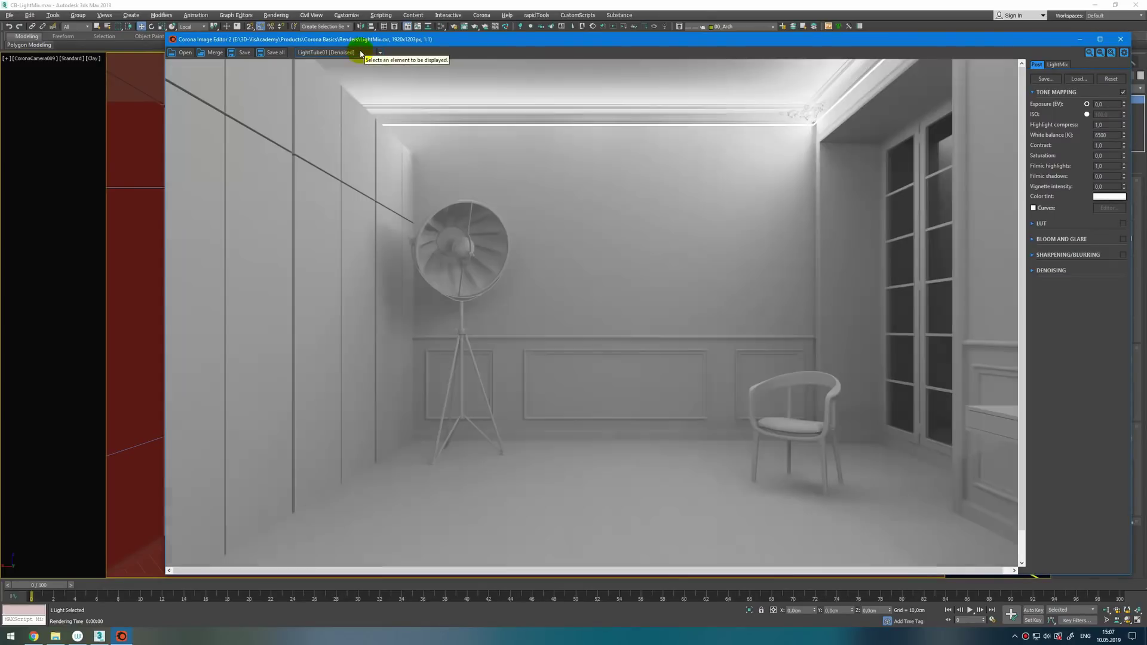
pyautogui.scroll(4, 361, 53)
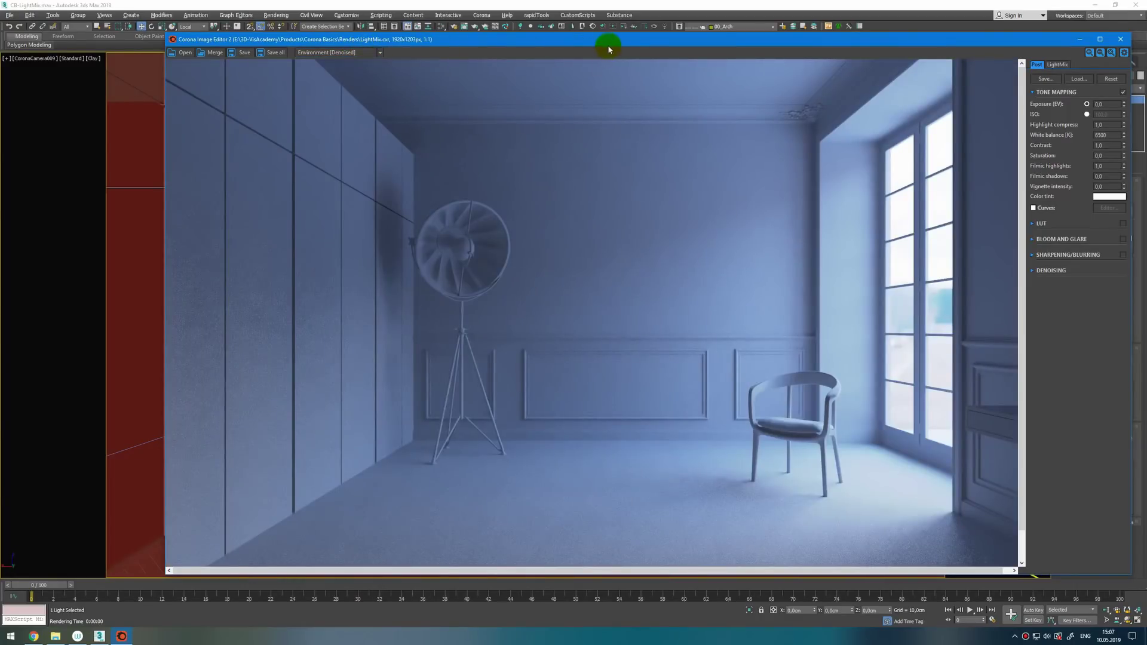
pyautogui.moveTo(607, 45); pyautogui.dragTo(462, 82)
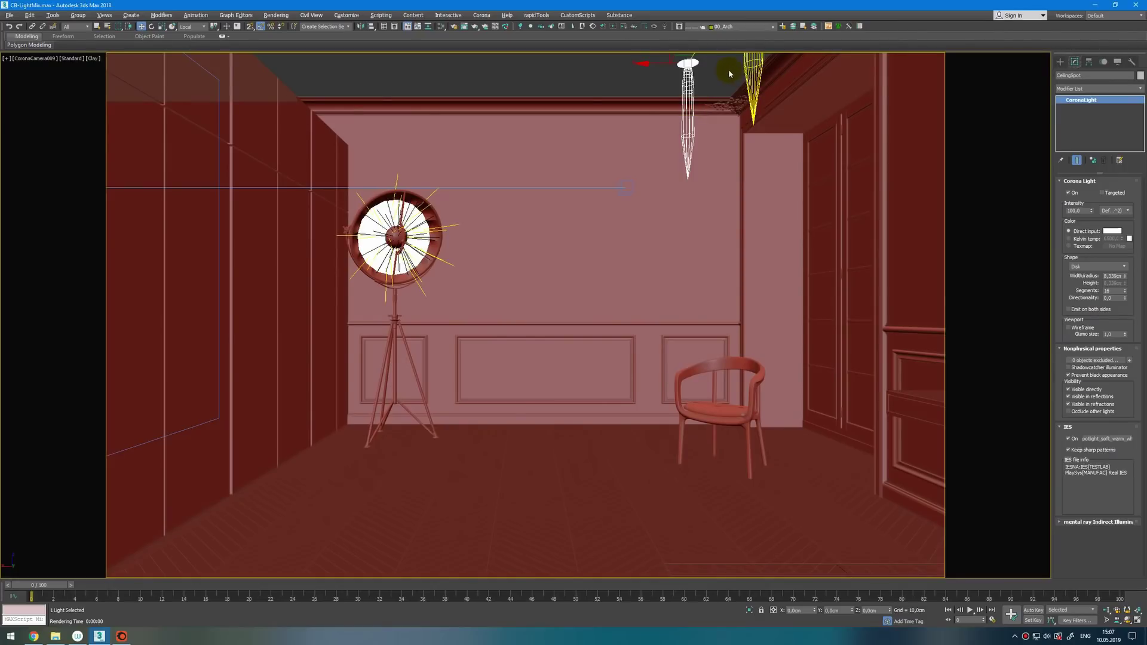
# Generate an interactive LightMix setup separated by Individual Lights with denoising included and check the resulting render elements
pyautogui.press('F10')
pyautogui.click(369, 210)
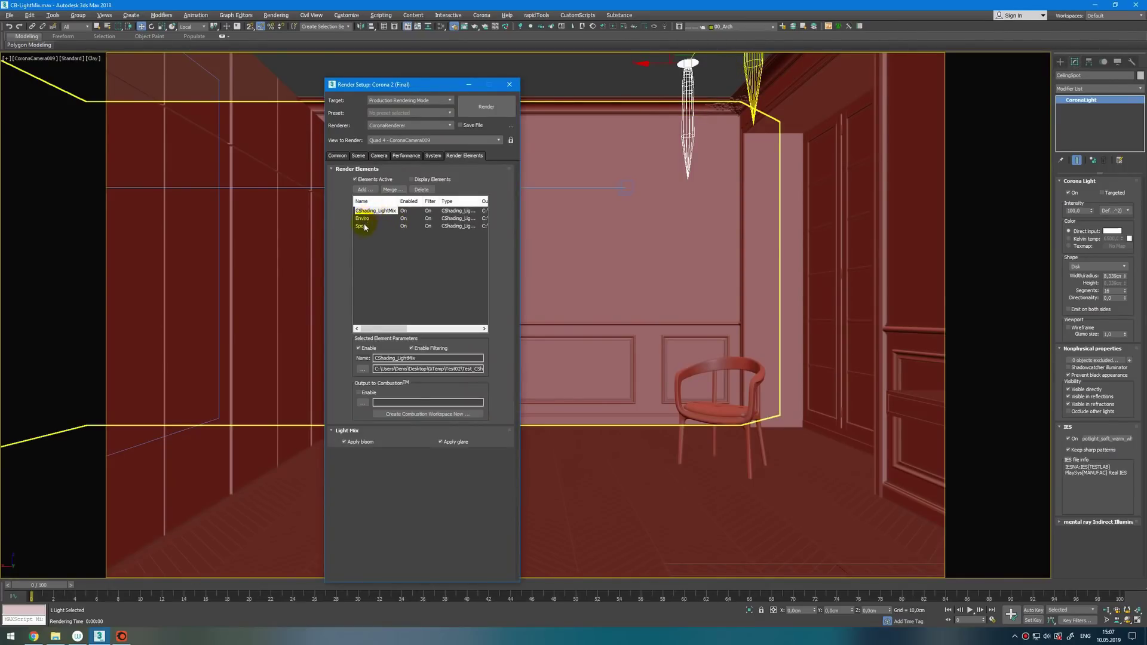
pyautogui.click(358, 155)
pyautogui.click(376, 190)
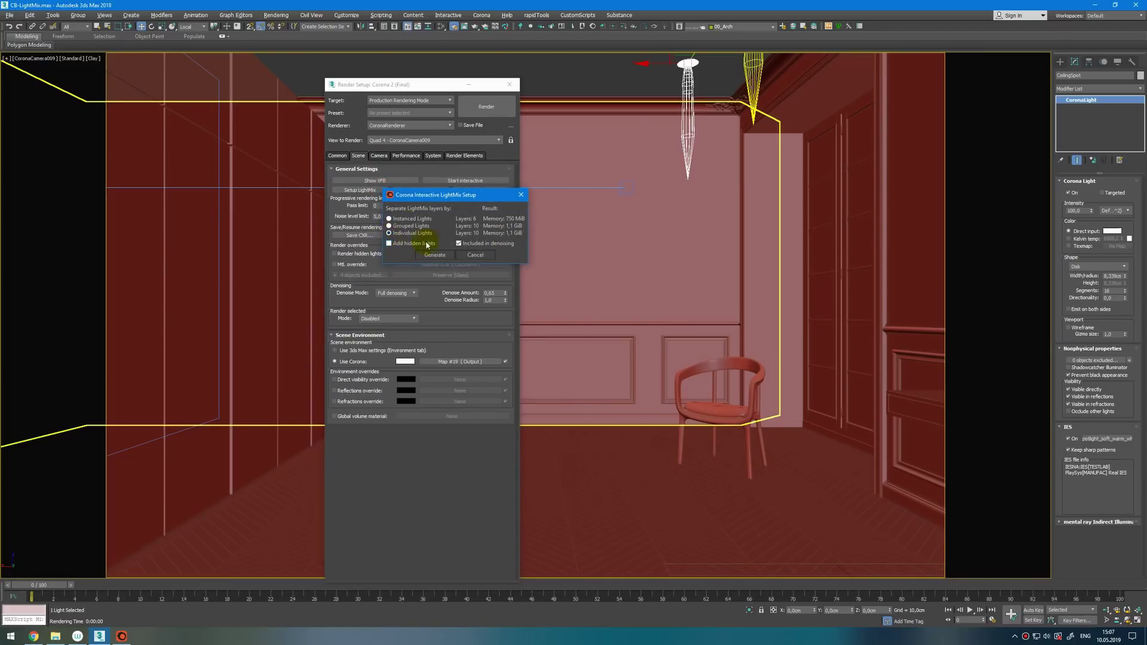
pyautogui.click(432, 255)
pyautogui.click(464, 155)
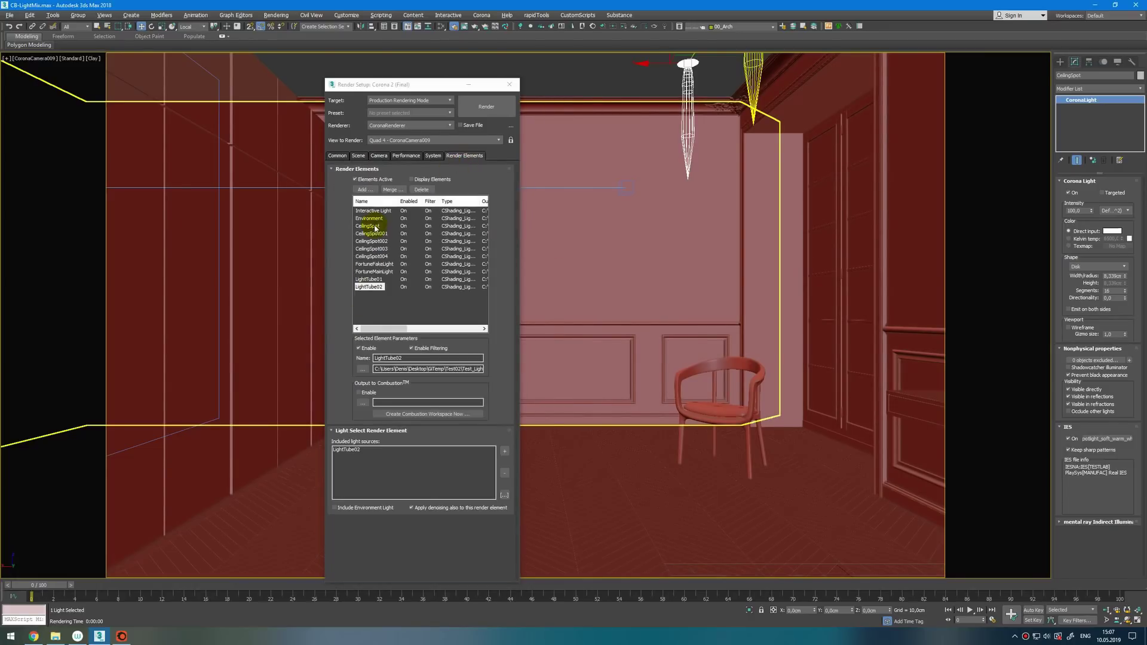
pyautogui.click(507, 86)
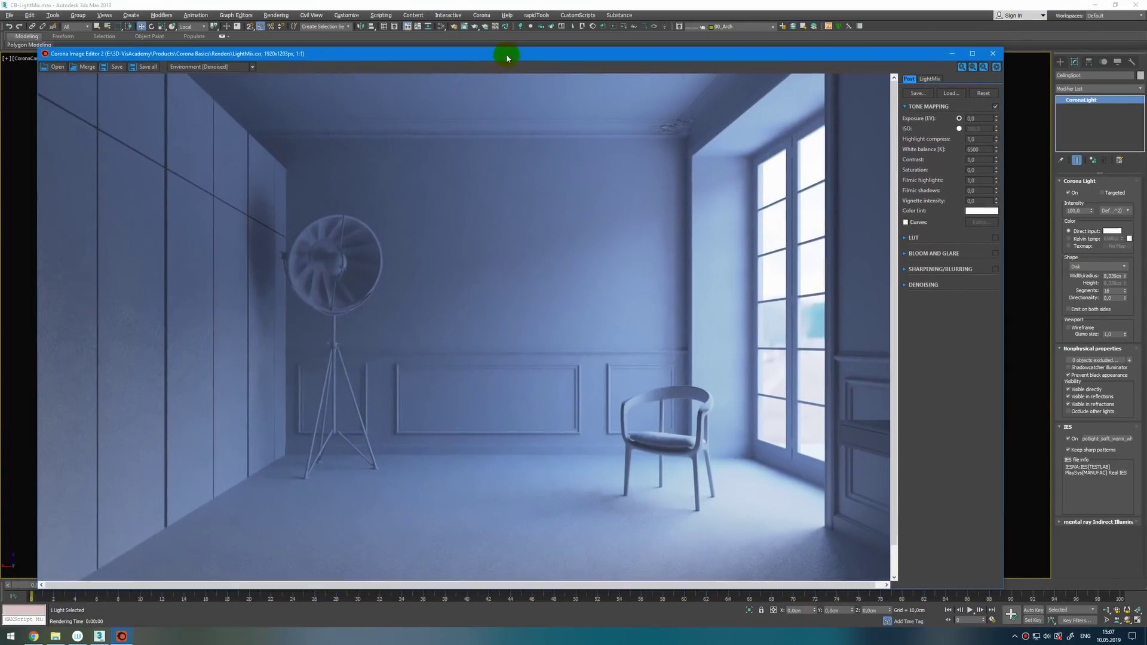
# Set the tone mapping contrast to 3, vignette intensity to 1 and filmic shadows to 1, and enable the LUT
pyautogui.click(929, 79)
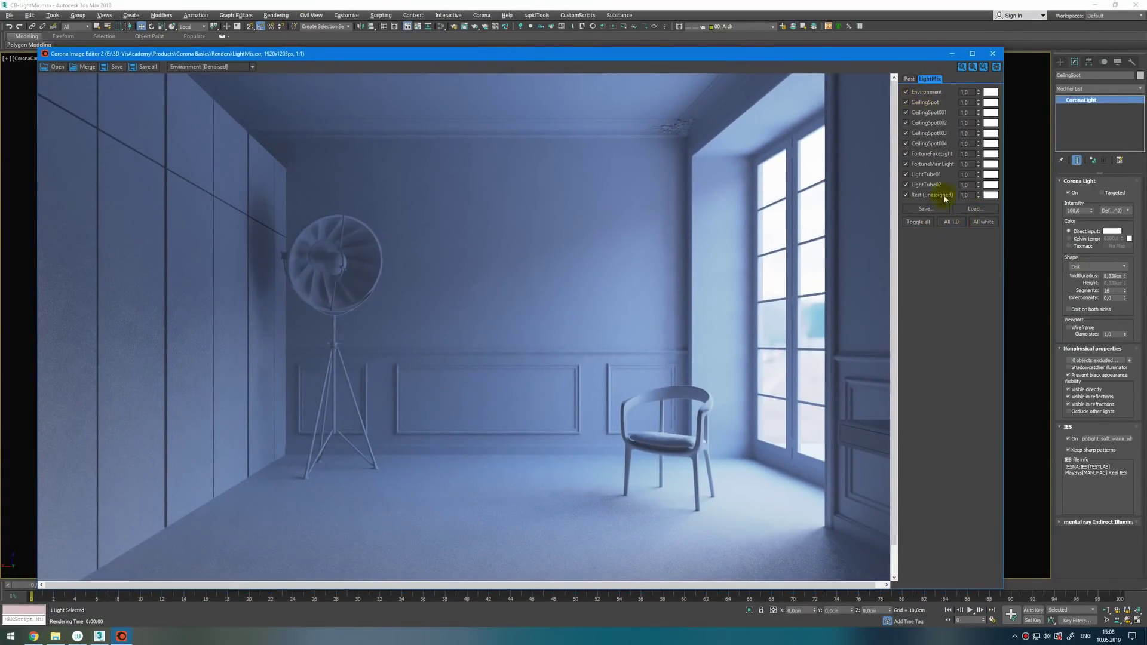
pyautogui.click(907, 81)
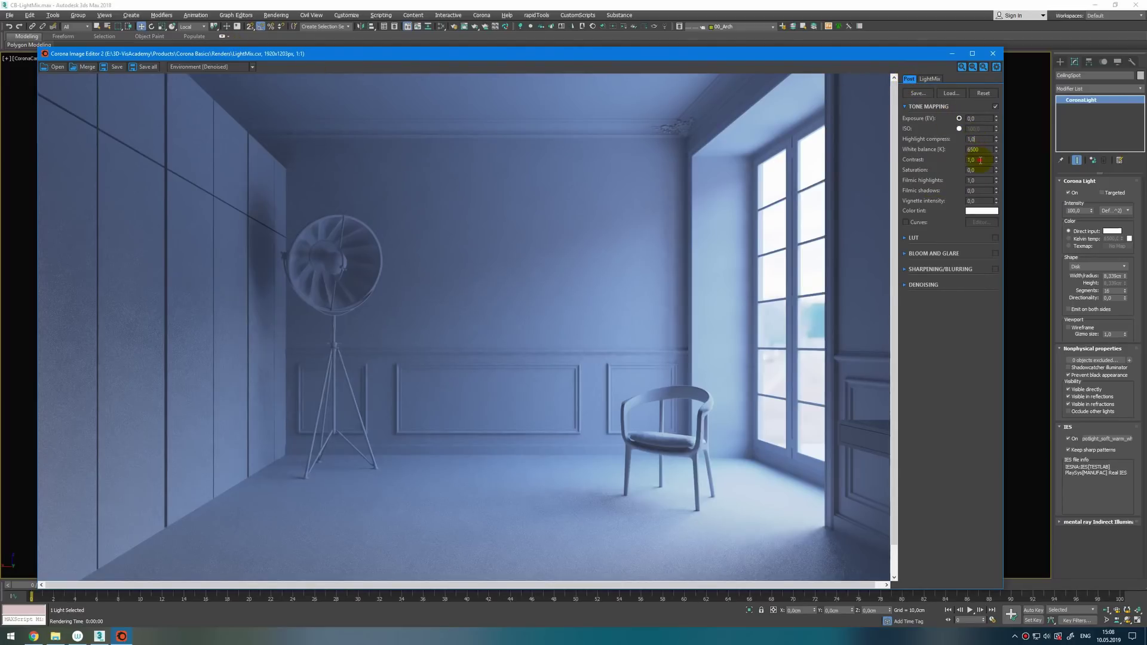
pyautogui.write('3')
pyautogui.press('Return')
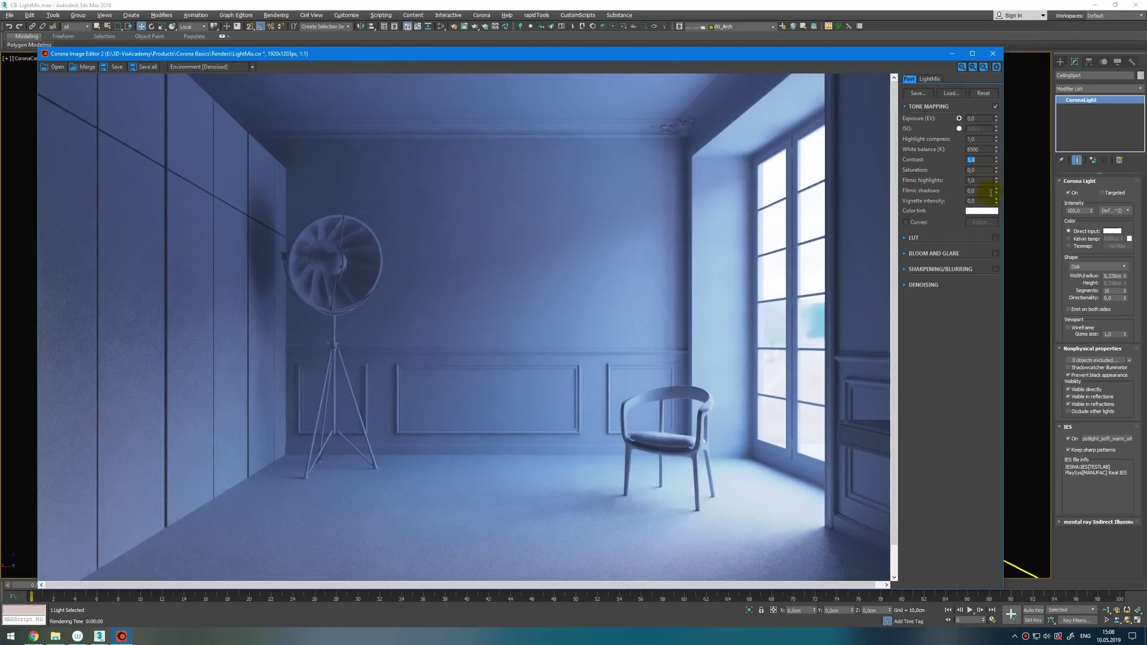
pyautogui.write('1')
pyautogui.press('Return')
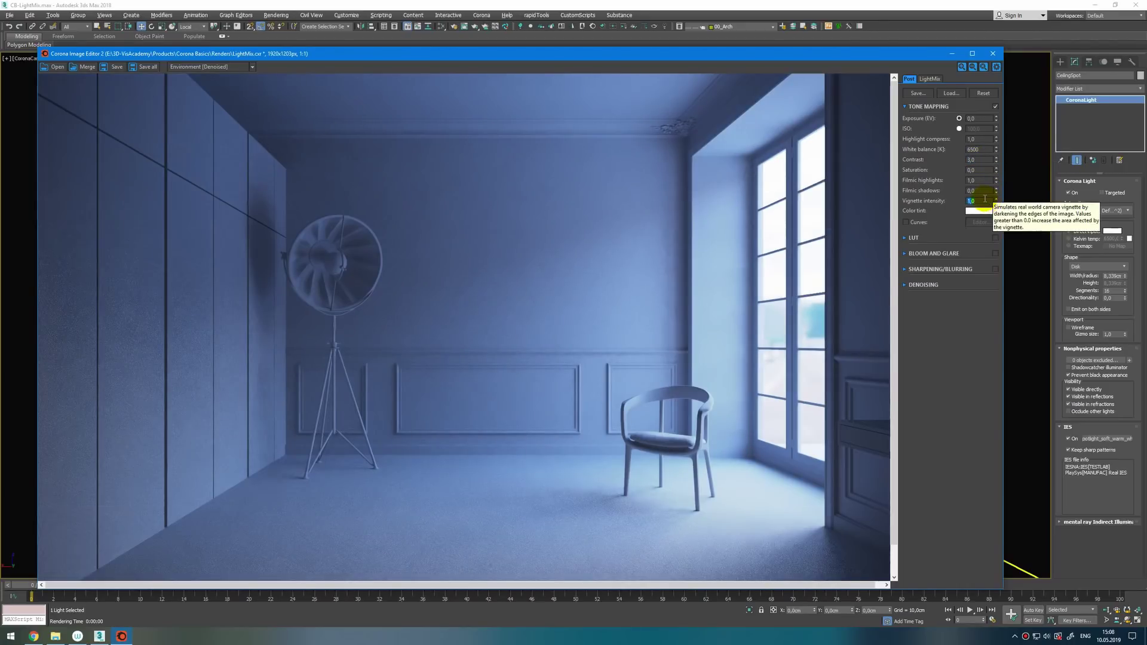
pyautogui.write('1')
pyautogui.press('Return')
pyautogui.click(996, 238)
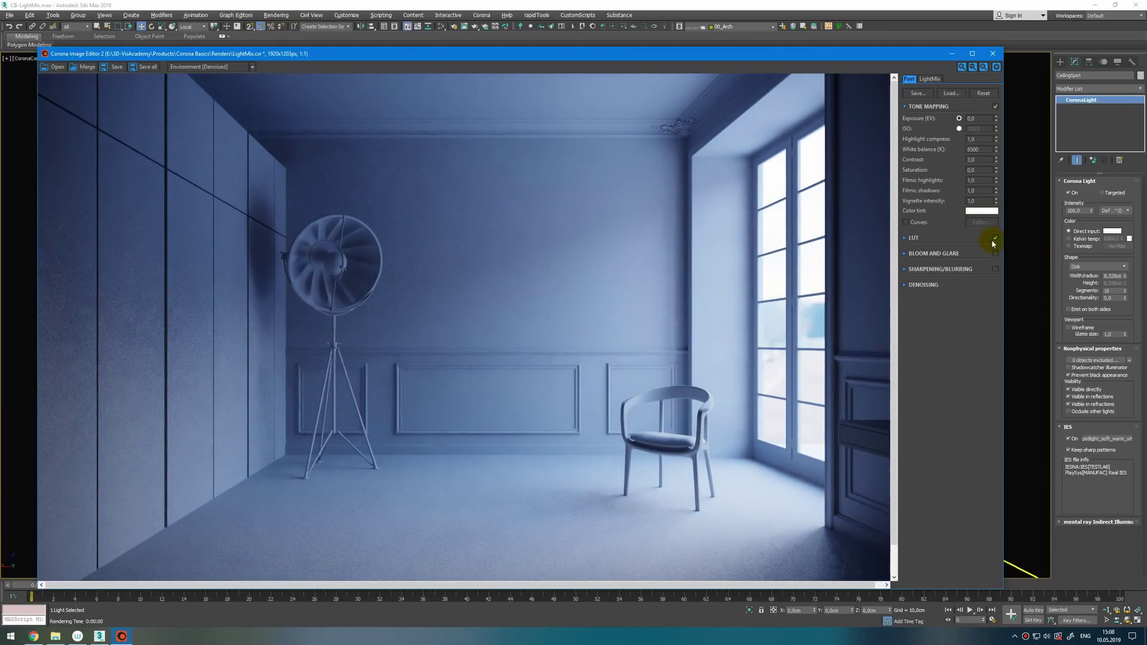
# Turn off all LightMix layers except Environment and LightTube01
pyautogui.click(937, 78)
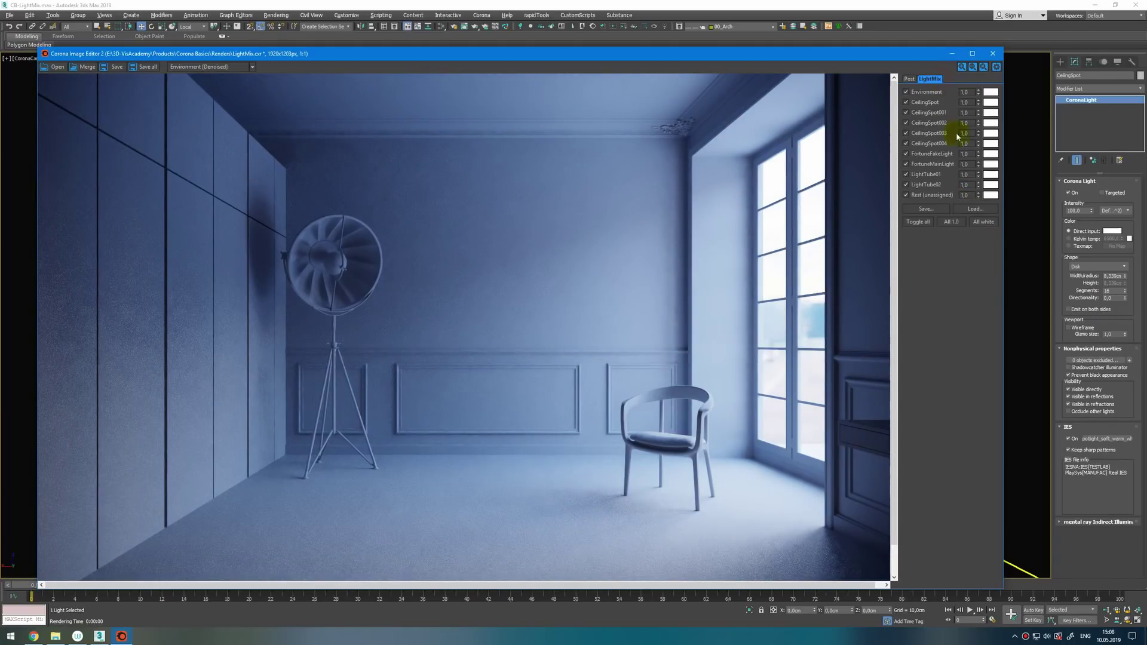
pyautogui.click(930, 223)
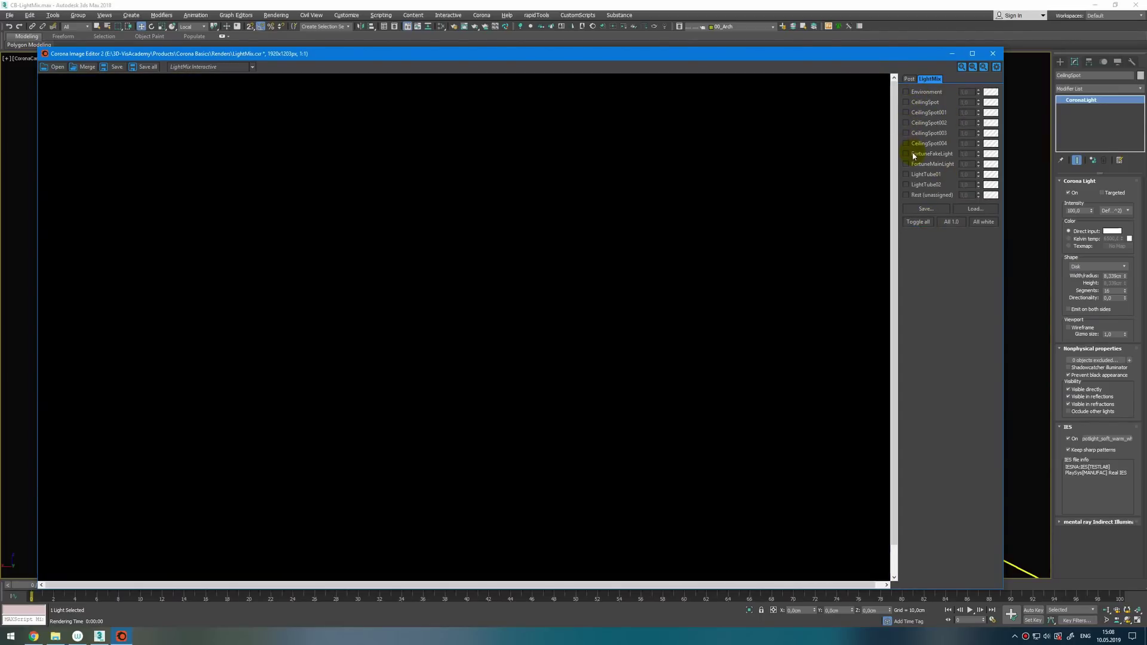
pyautogui.click(906, 92)
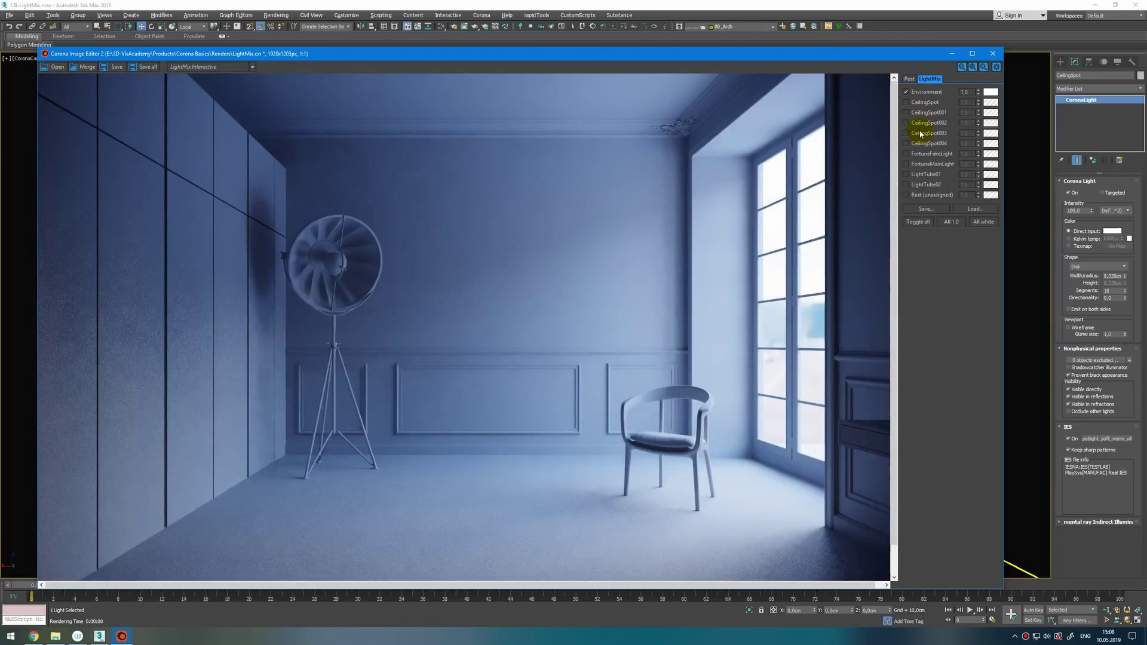
pyautogui.click(906, 184)
pyautogui.click(906, 184)
pyautogui.click(906, 174)
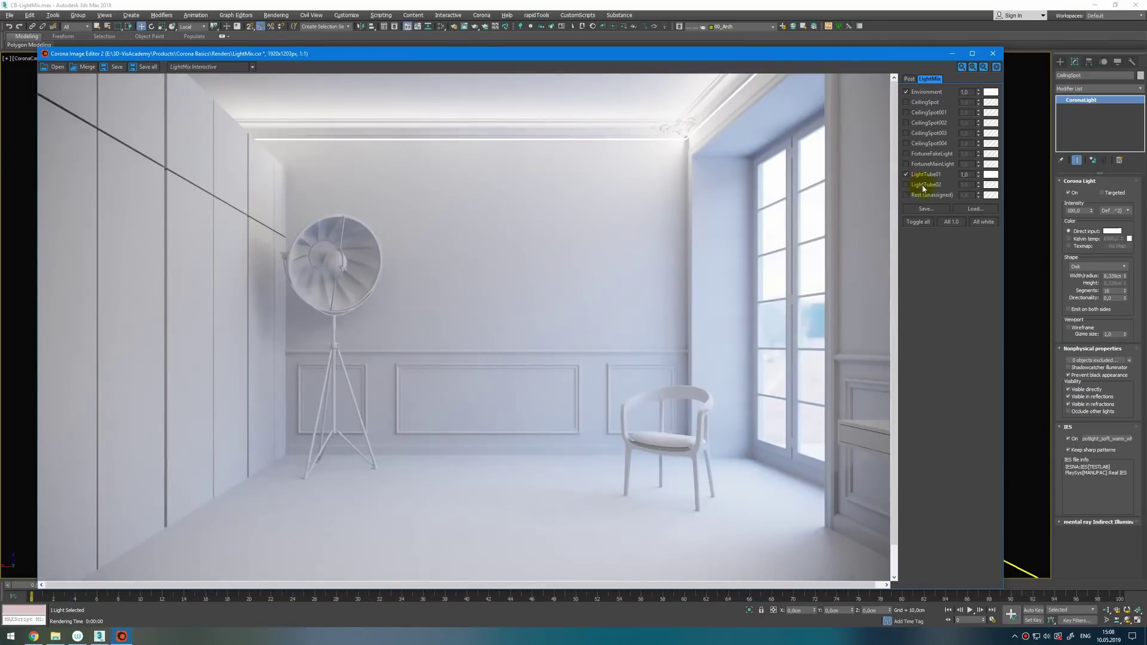
# Tint the LightTube01 layer warm orange with a colour temperature of 2540 K
pyautogui.click(990, 174)
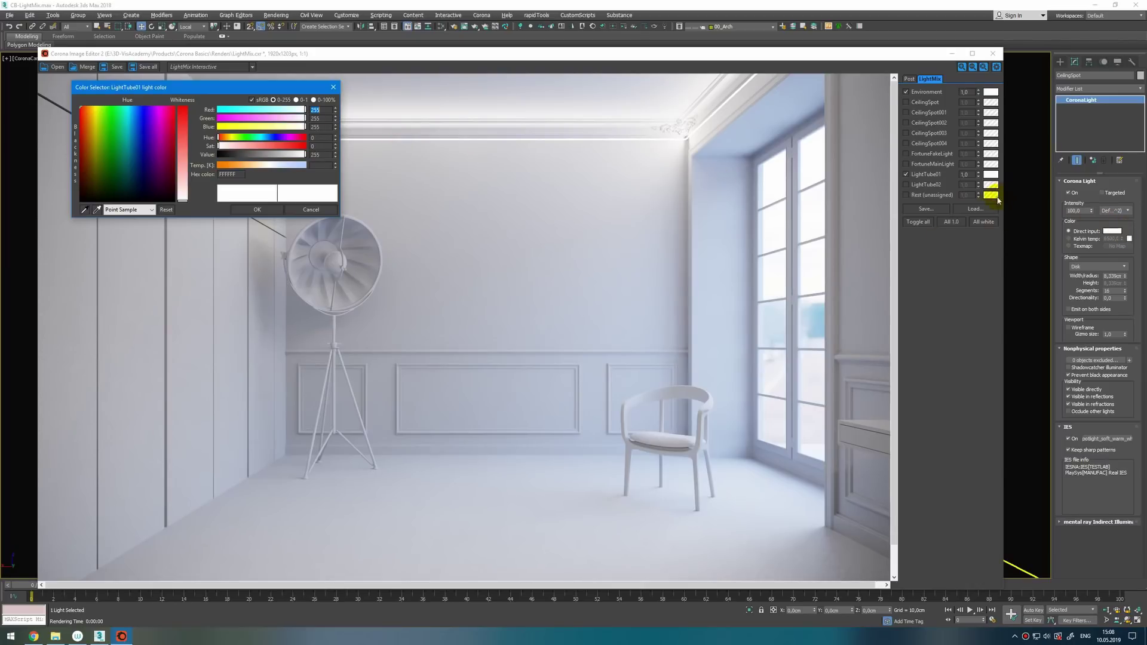
pyautogui.click(240, 165)
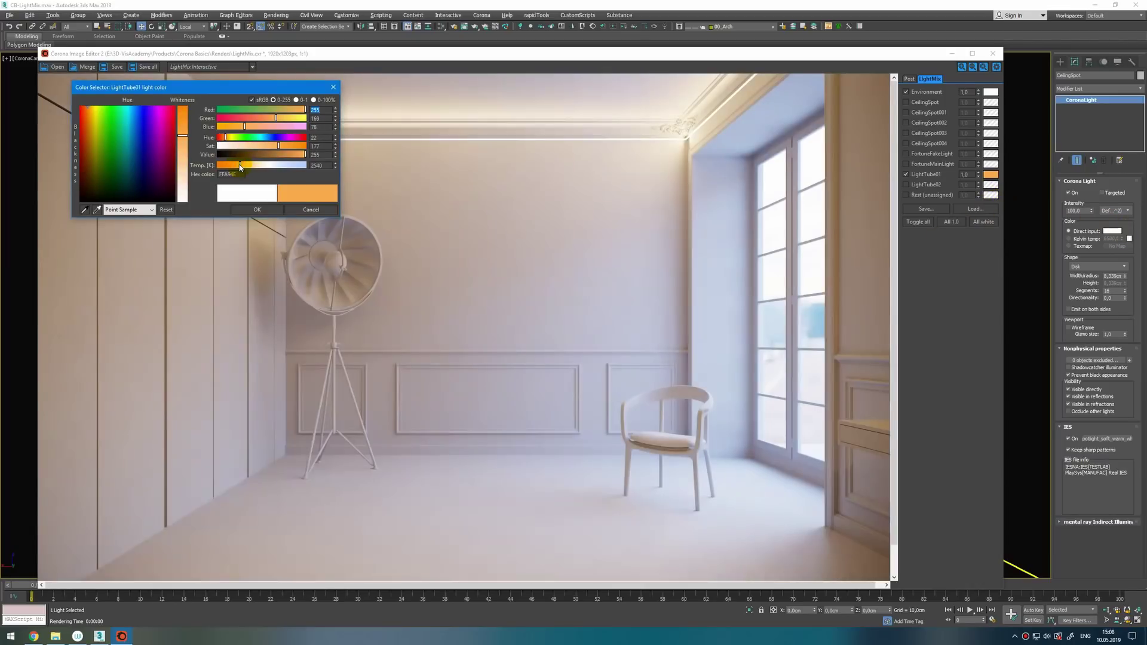
pyautogui.click(263, 210)
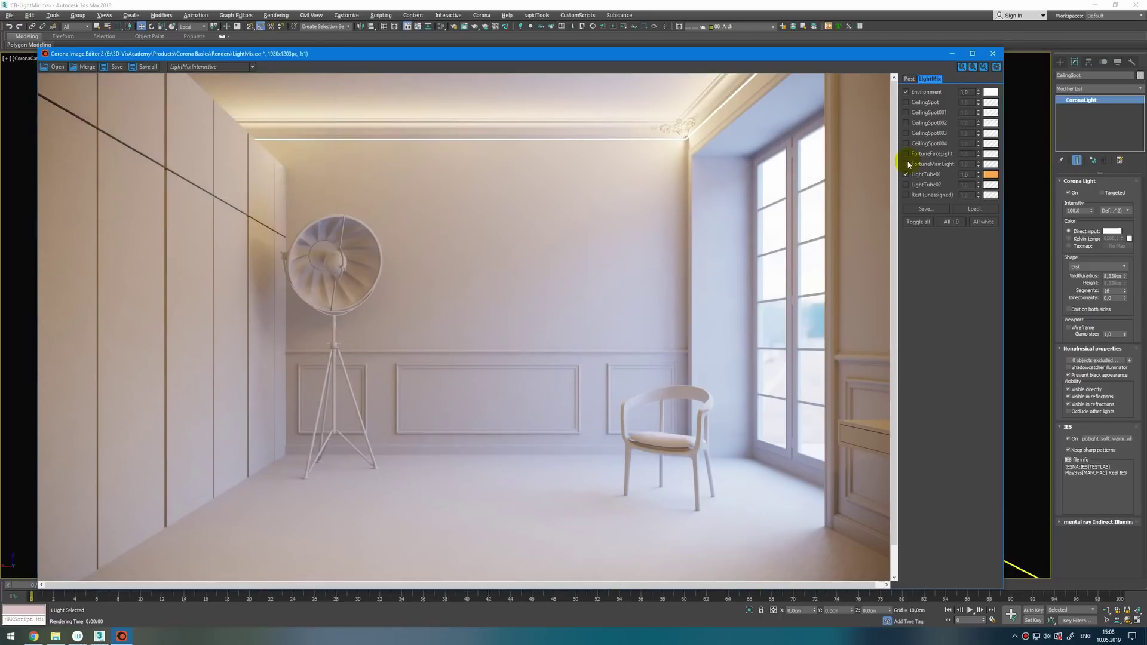
# Compare the render with the Environment layer off and on, leaving it on
pyautogui.moveTo(973, 173); pyautogui.dragTo(956, 173)
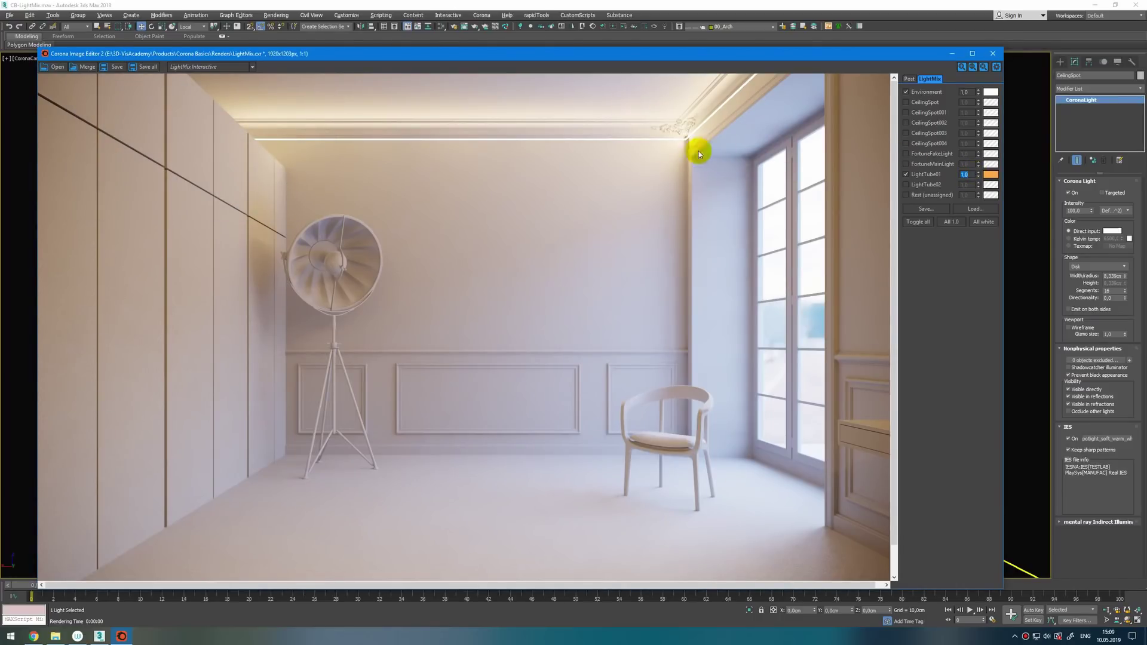
pyautogui.click(906, 93)
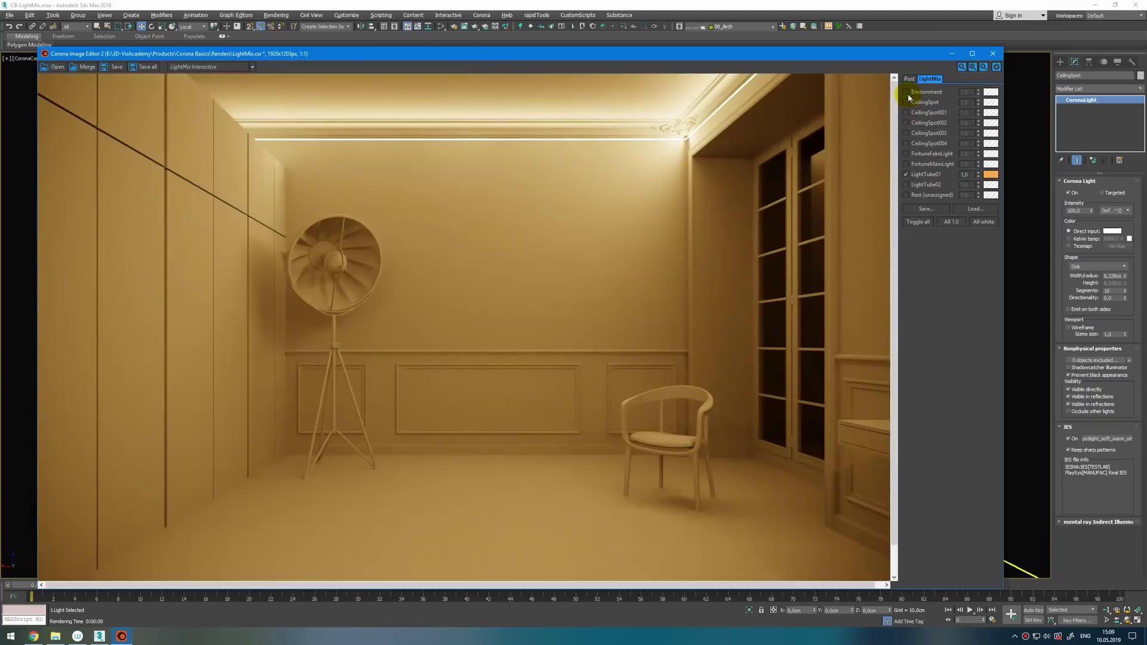
pyautogui.click(907, 93)
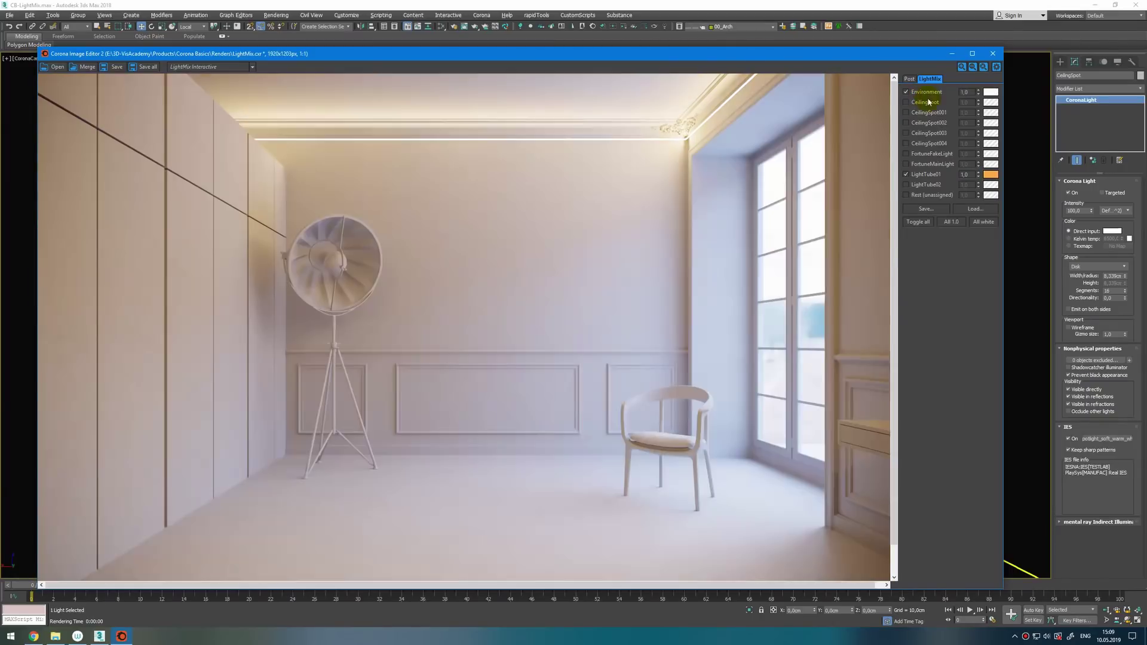
# Tint the Environment layer deep blue with hex colour 2B2899 and lower its intensity to 0.034
pyautogui.click(990, 91)
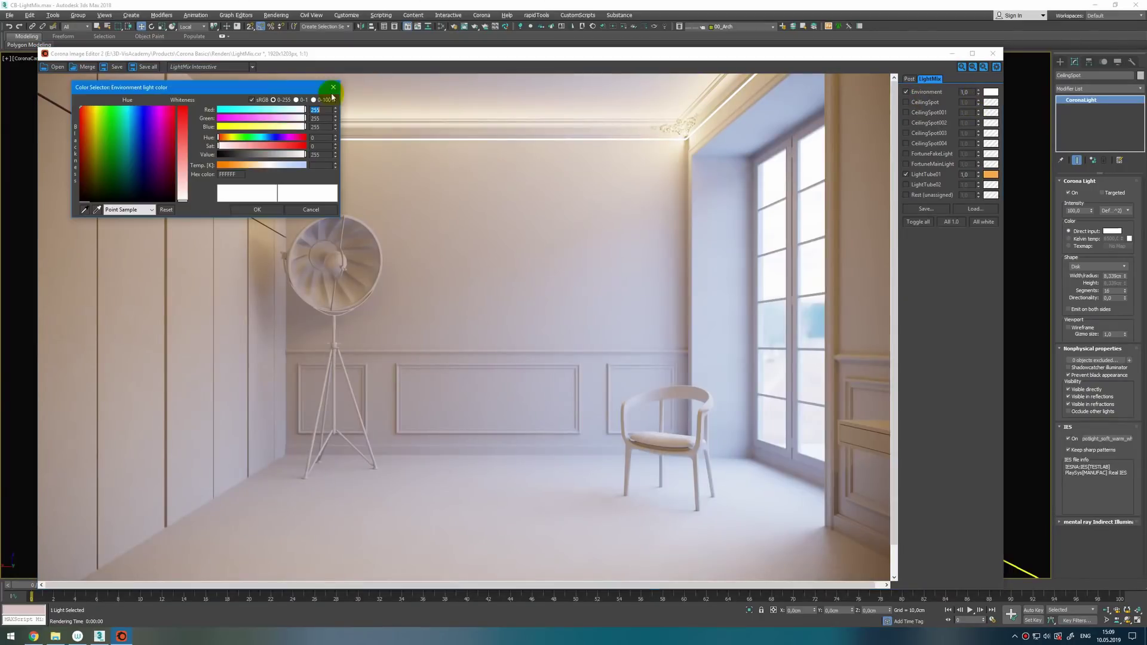
pyautogui.click(277, 137)
pyautogui.click(283, 146)
pyautogui.click(230, 154)
pyautogui.moveTo(230, 157); pyautogui.dragTo(270, 155)
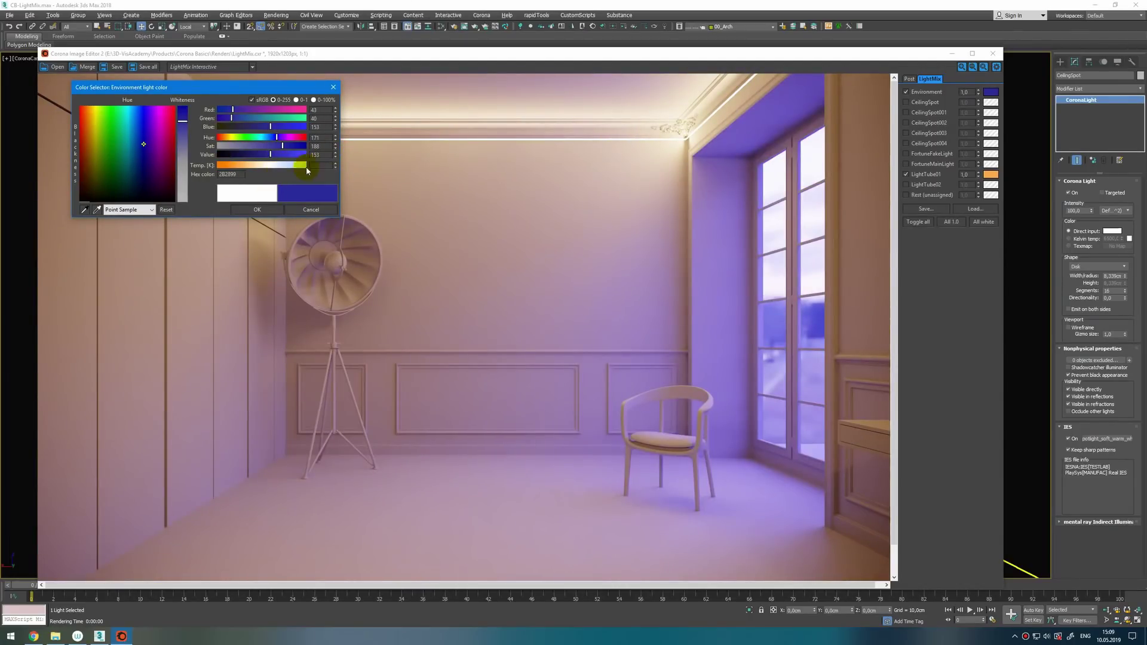
pyautogui.click(266, 212)
pyautogui.moveTo(978, 93); pyautogui.dragTo(963, 202)
# Shift the Environment layer's tint to a brighter purple and raise its intensity to 0.228
pyautogui.click(993, 93)
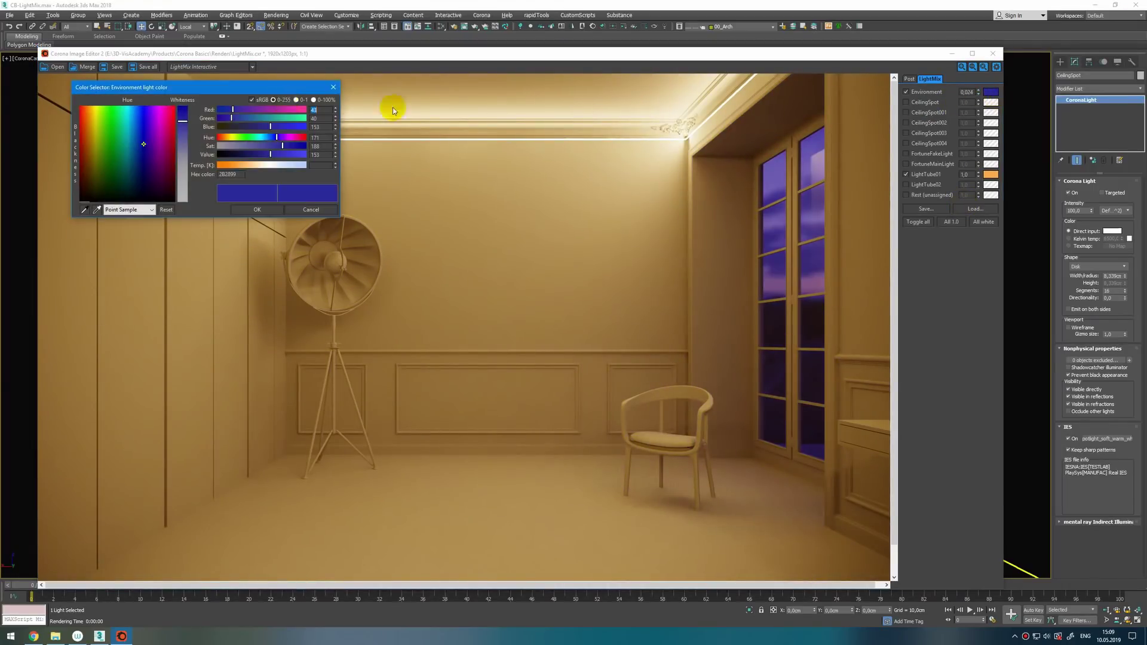
pyautogui.moveTo(287, 138); pyautogui.dragTo(271, 145)
pyautogui.moveTo(270, 154); pyautogui.dragTo(283, 154)
pyautogui.click(272, 209)
pyautogui.moveTo(978, 92); pyautogui.dragTo(978, 75)
# Darken the Environment layer's tint to a nearly black blue and set its intensity to 0.112
pyautogui.click(989, 94)
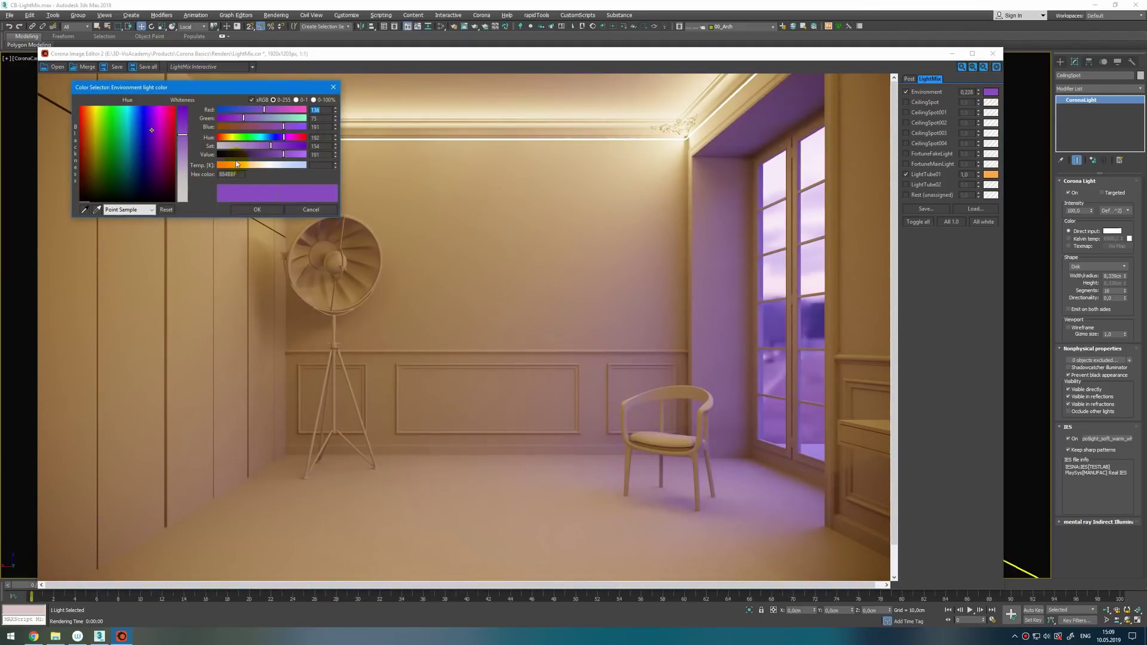
pyautogui.click(237, 155)
pyautogui.click(234, 155)
pyautogui.click(276, 140)
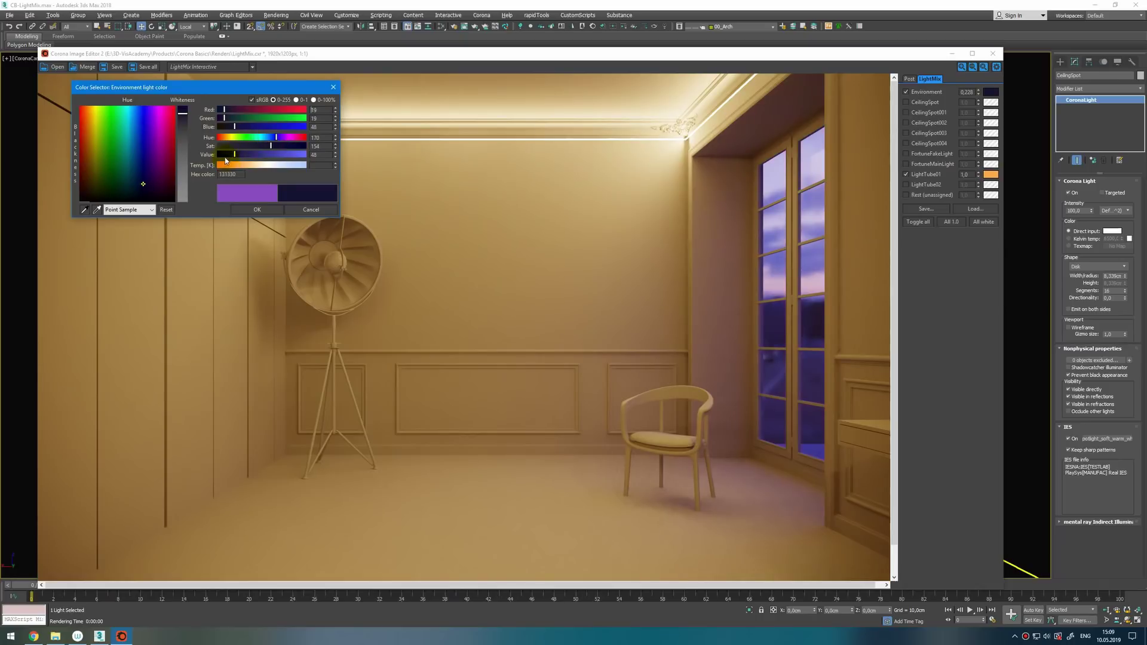
pyautogui.click(220, 155)
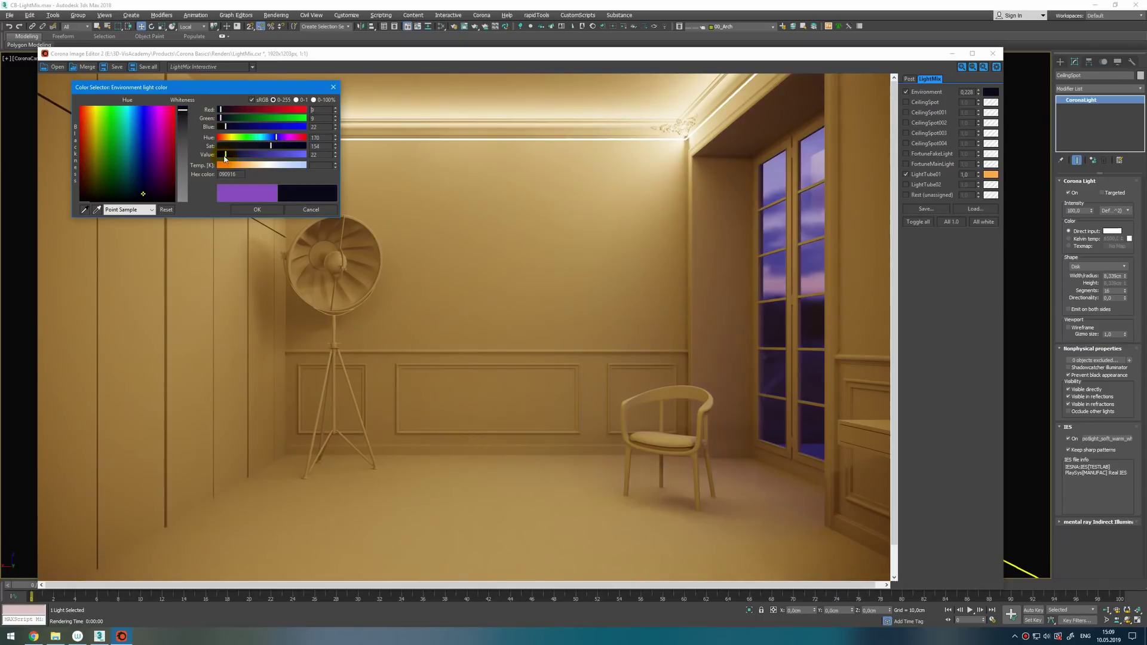
pyautogui.click(272, 208)
pyautogui.moveTo(978, 94); pyautogui.dragTo(969, 113)
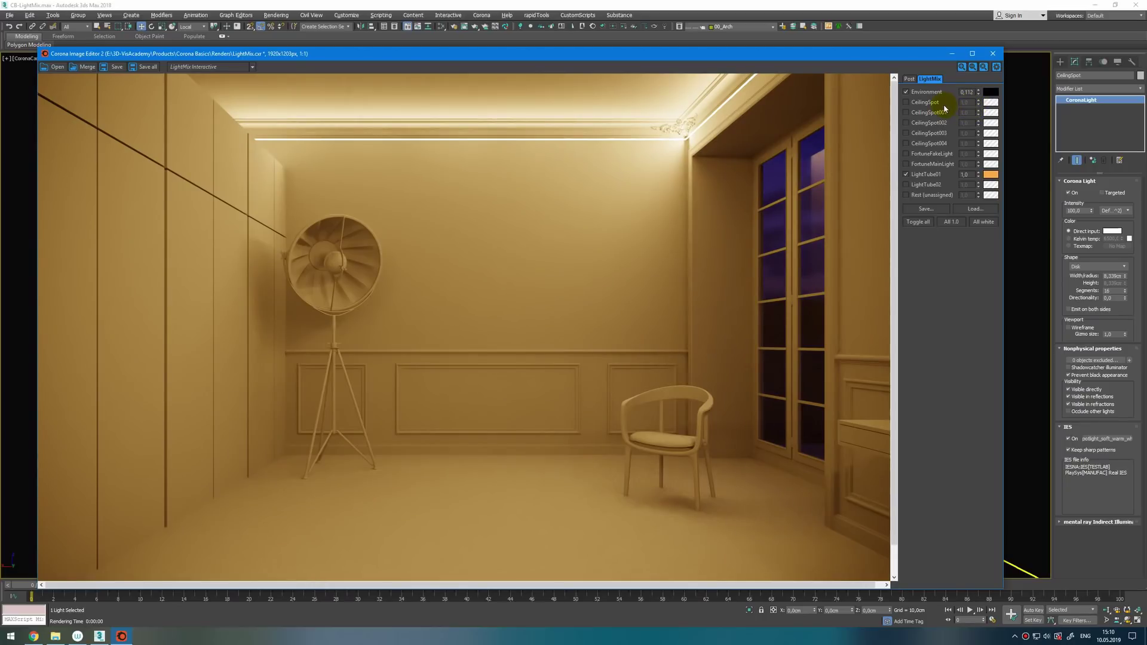
# Turn on the LightTube02 layer and tint it green
pyautogui.click(906, 184)
pyautogui.click(993, 184)
pyautogui.click(298, 165)
pyautogui.click(297, 146)
pyautogui.click(251, 136)
pyautogui.click(288, 147)
pyautogui.click(277, 154)
pyautogui.click(257, 209)
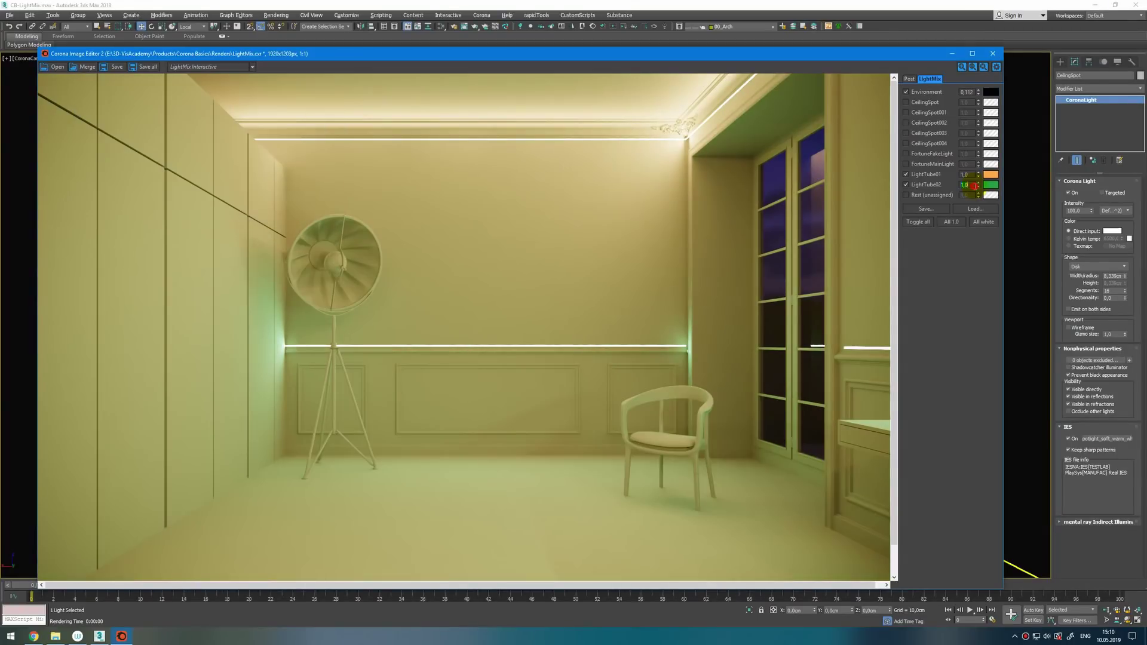
# Lower the intensities of the LightTube01 and LightTube02 layers to 0.25 each
pyautogui.write('0,5')
pyautogui.press('Return')
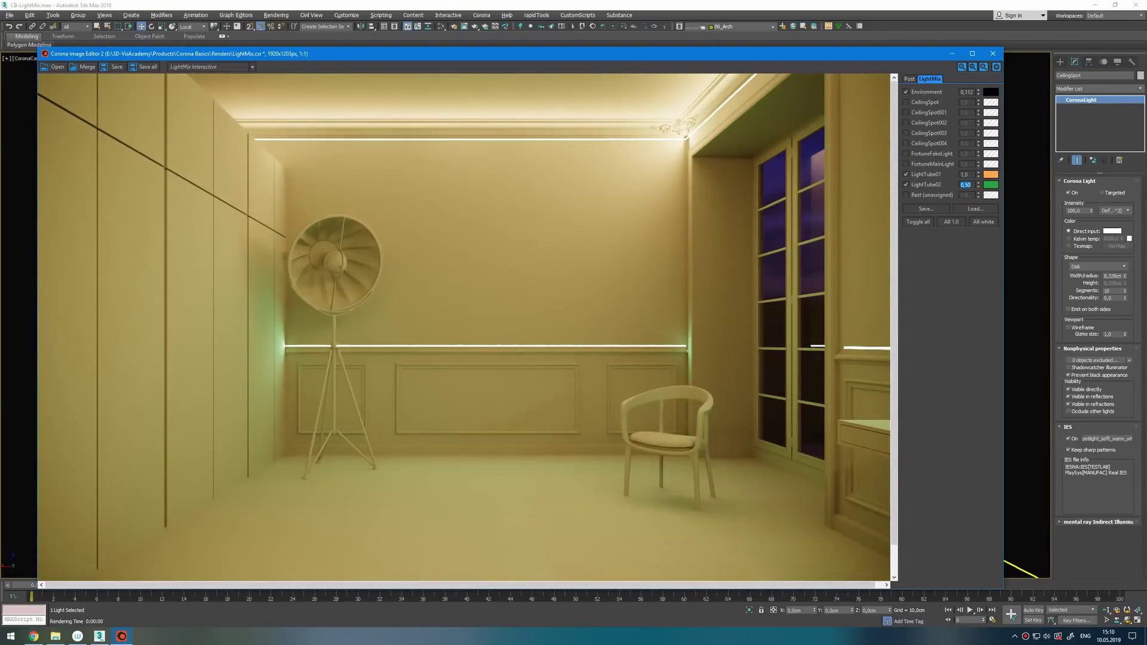
pyautogui.click(973, 176)
pyautogui.write('0,4')
pyautogui.press('Return')
pyautogui.press('BackSpace')
pyautogui.write('0,25')
pyautogui.press('Return')
pyautogui.press('Tab')
pyautogui.write('0,25')
pyautogui.press('Return')
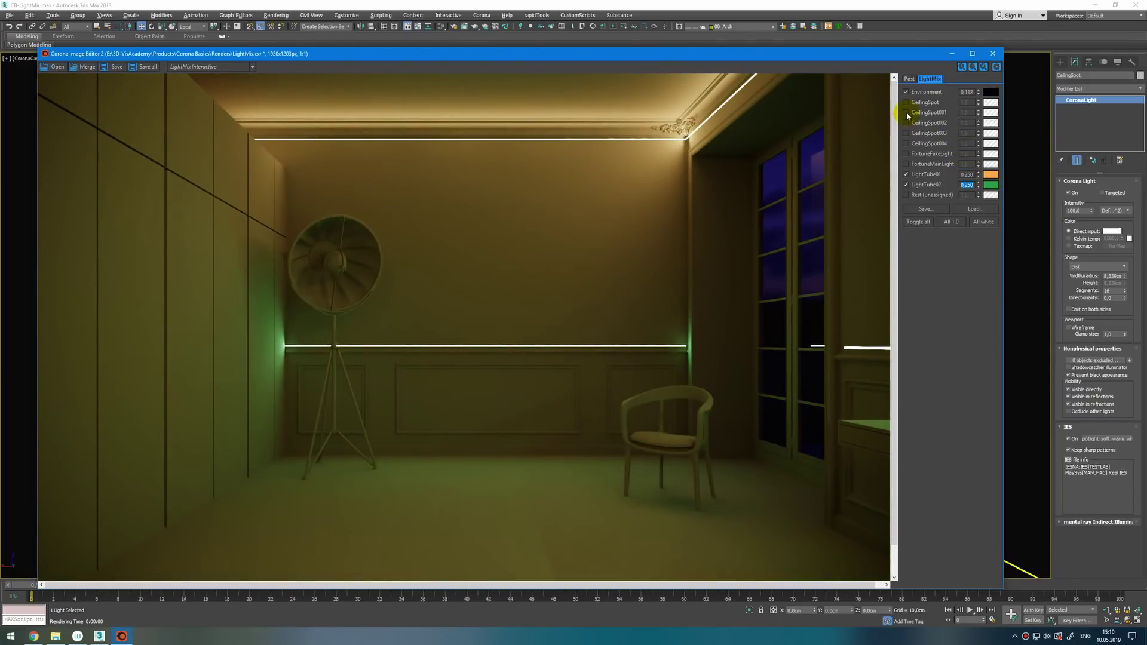
# Turn on the FortuneFakeLight layer and tint it a dark brownish orange
pyautogui.click(906, 154)
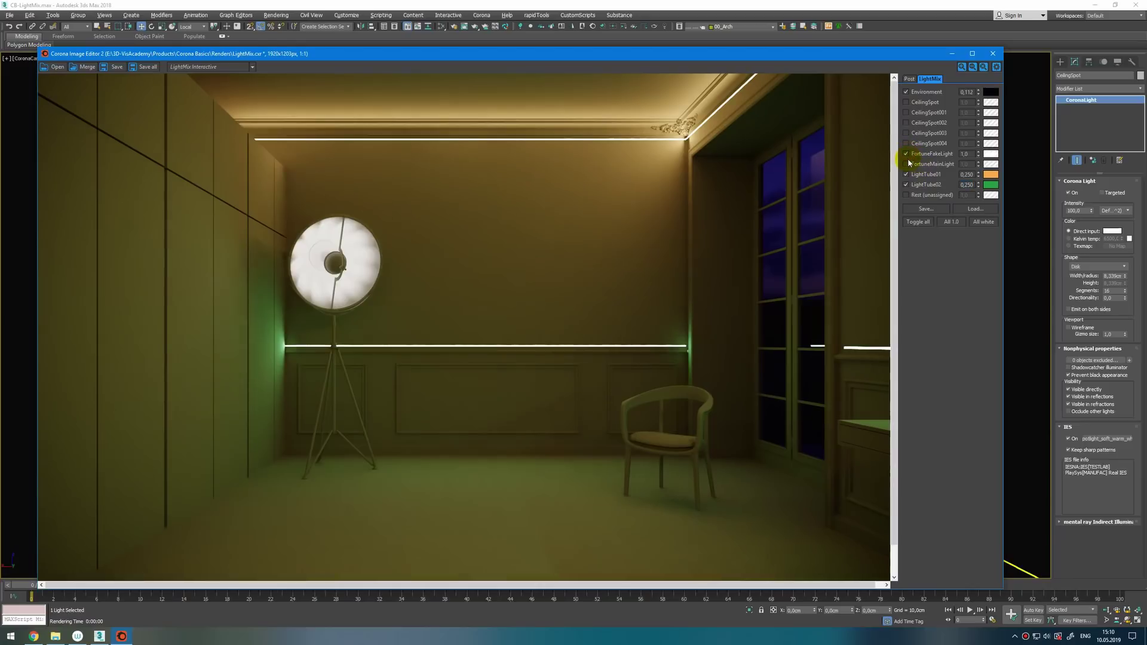
pyautogui.click(988, 154)
pyautogui.moveTo(301, 146)
pyautogui.mouseDown()
pyautogui.moveTo(279, 147)
pyautogui.moveTo(294, 146)
pyautogui.mouseUp()
pyautogui.click(257, 155)
pyautogui.moveTo(218, 137); pyautogui.dragTo(226, 139)
pyautogui.click(257, 209)
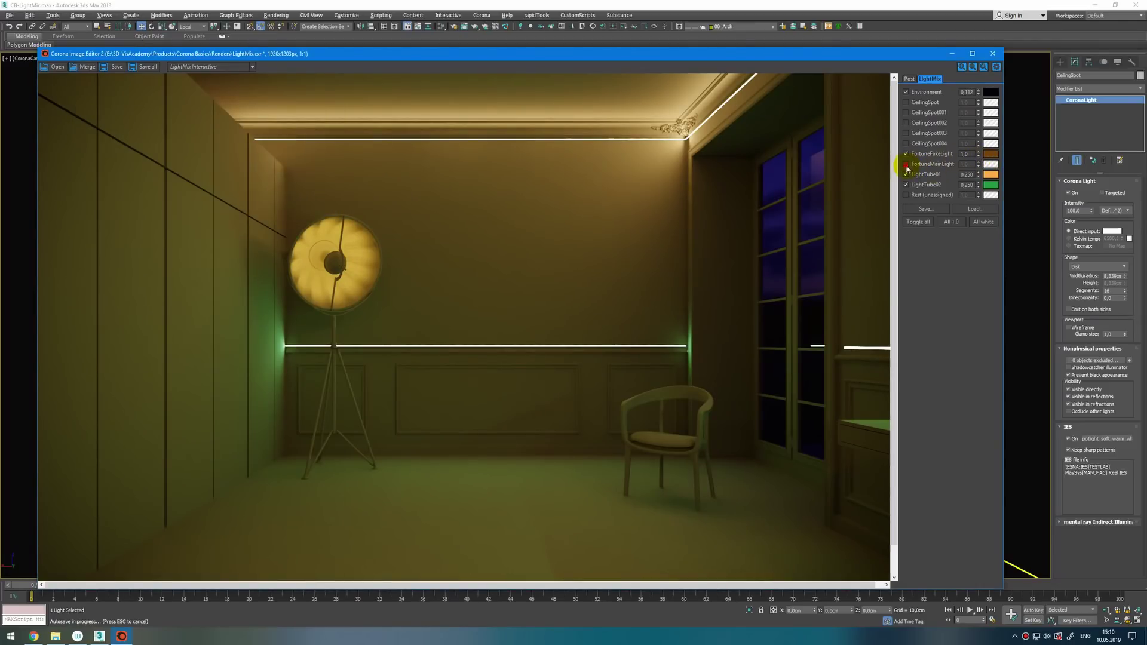
# Turn on the FortuneMainLight layer and reduce its intensity to 0.025
pyautogui.click(905, 164)
pyautogui.click(972, 164)
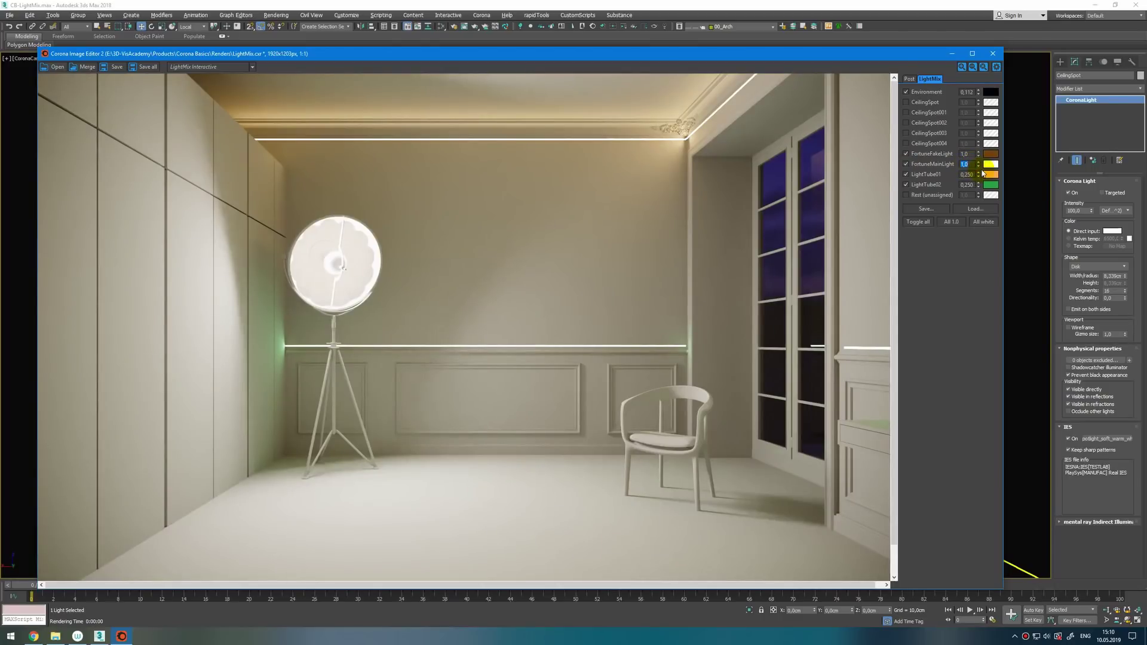
pyautogui.write('0,1')
pyautogui.press('Return')
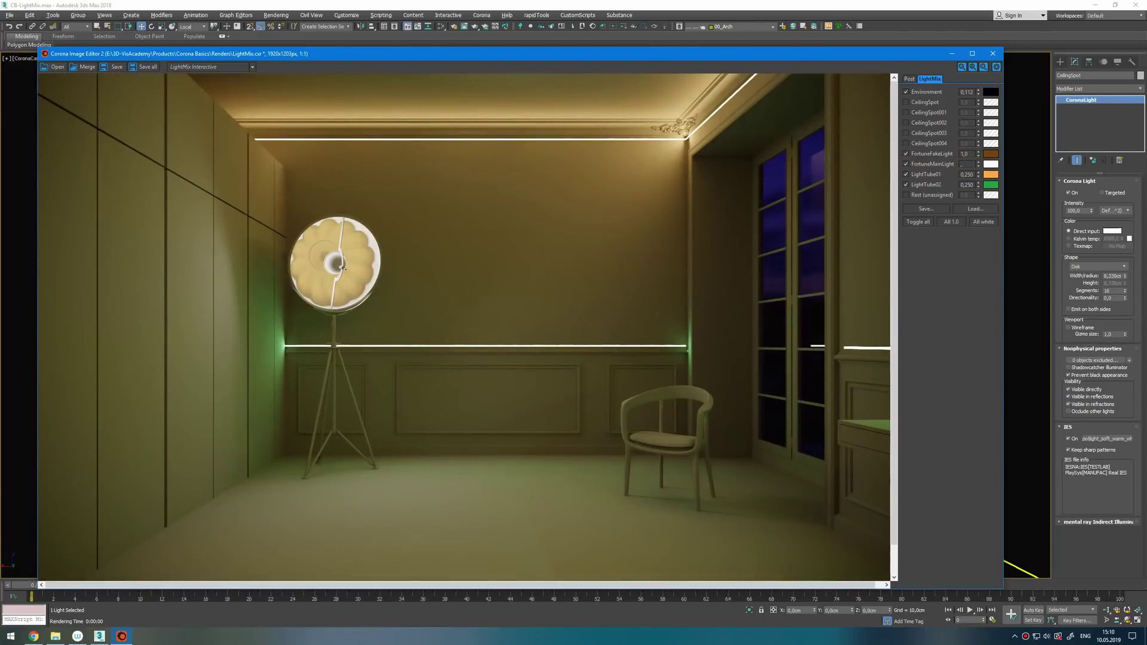
pyautogui.write('0,025')
pyautogui.press('Return')
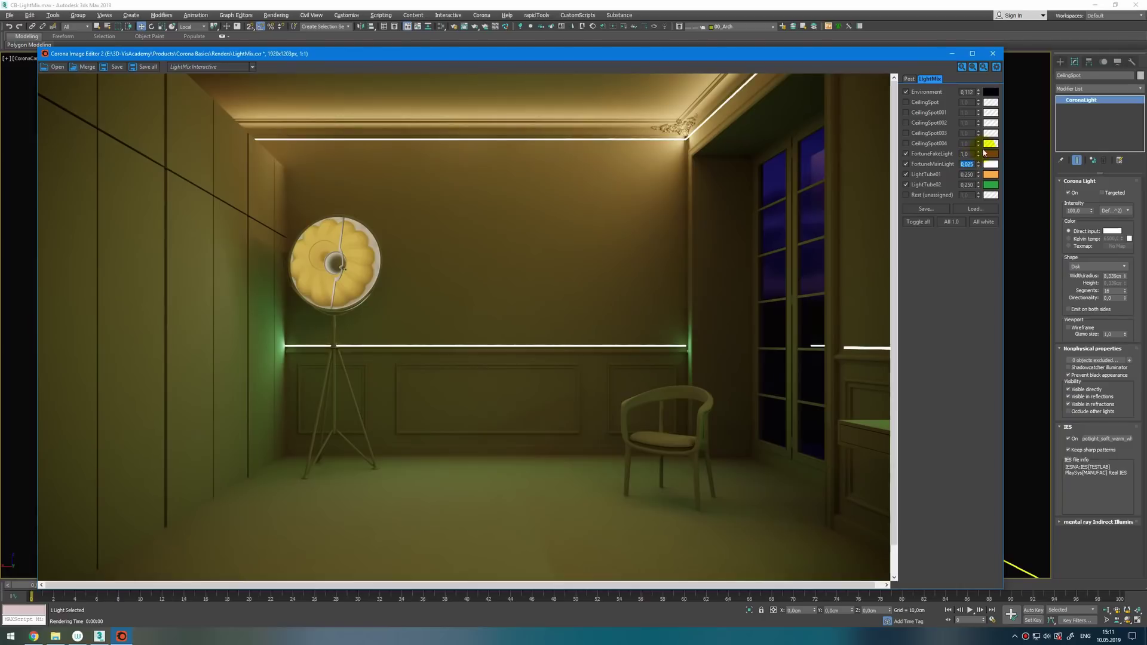
# Give FortuneMainLight the same brownish orange tint as FortuneFakeLight and set FortuneFakeLight's intensity to 2
pyautogui.click(973, 155)
pyautogui.write('2')
pyautogui.press('Return')
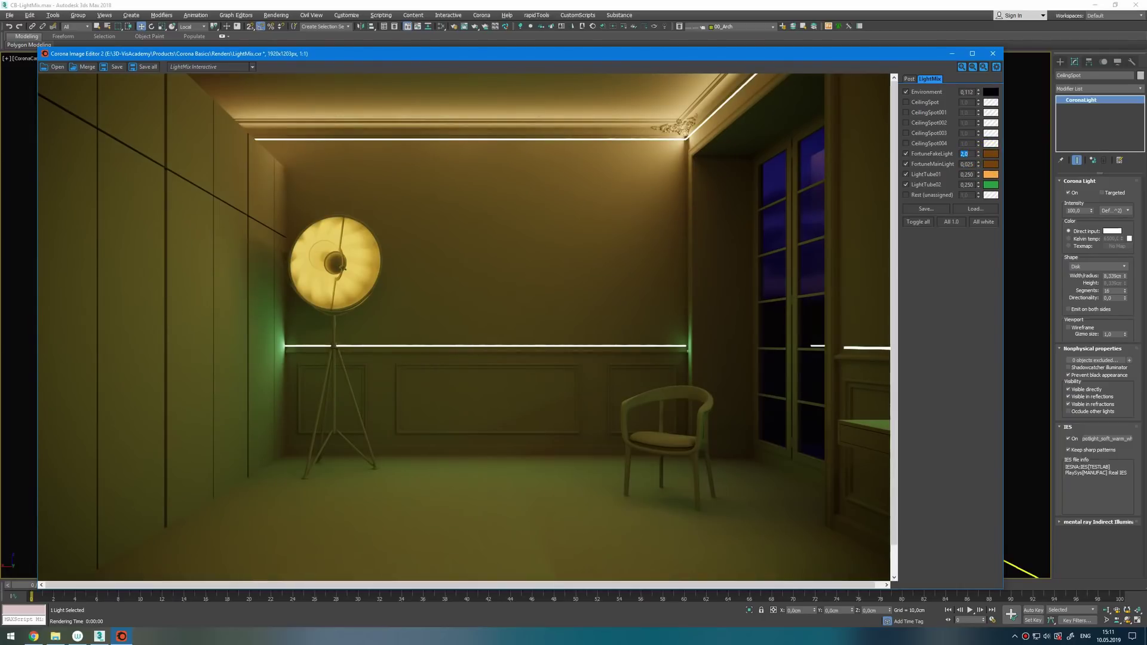
# Preview the CeilingSpot004 and CeilingSpot001 layers one at a time, switching each off again
pyautogui.click(907, 144)
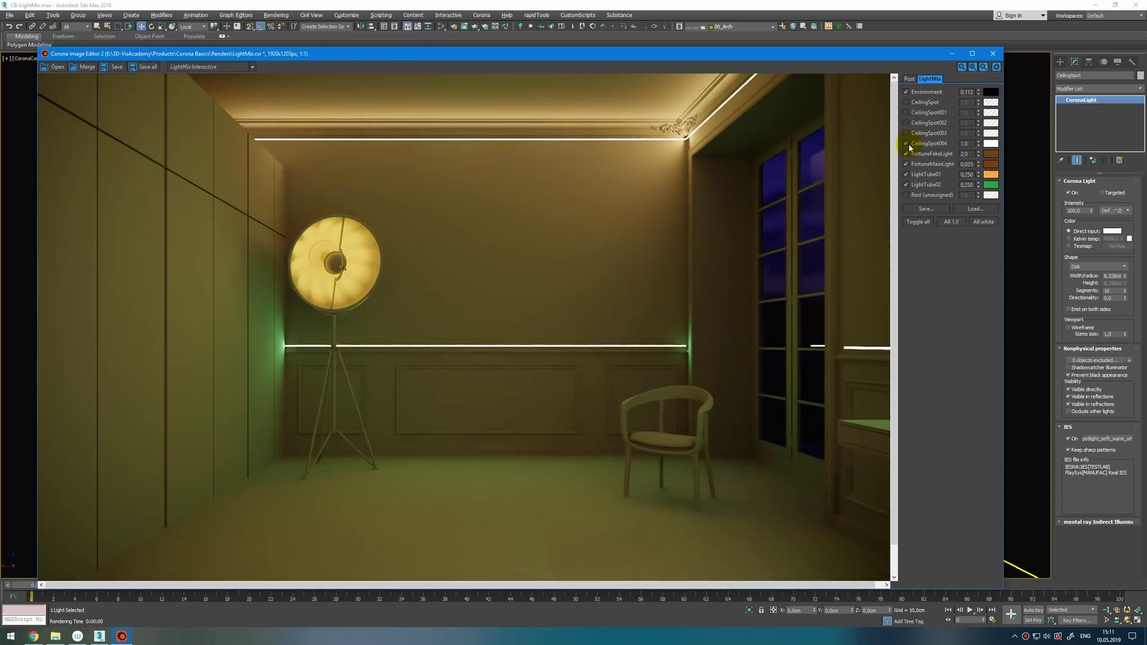
pyautogui.click(906, 144)
pyautogui.click(907, 113)
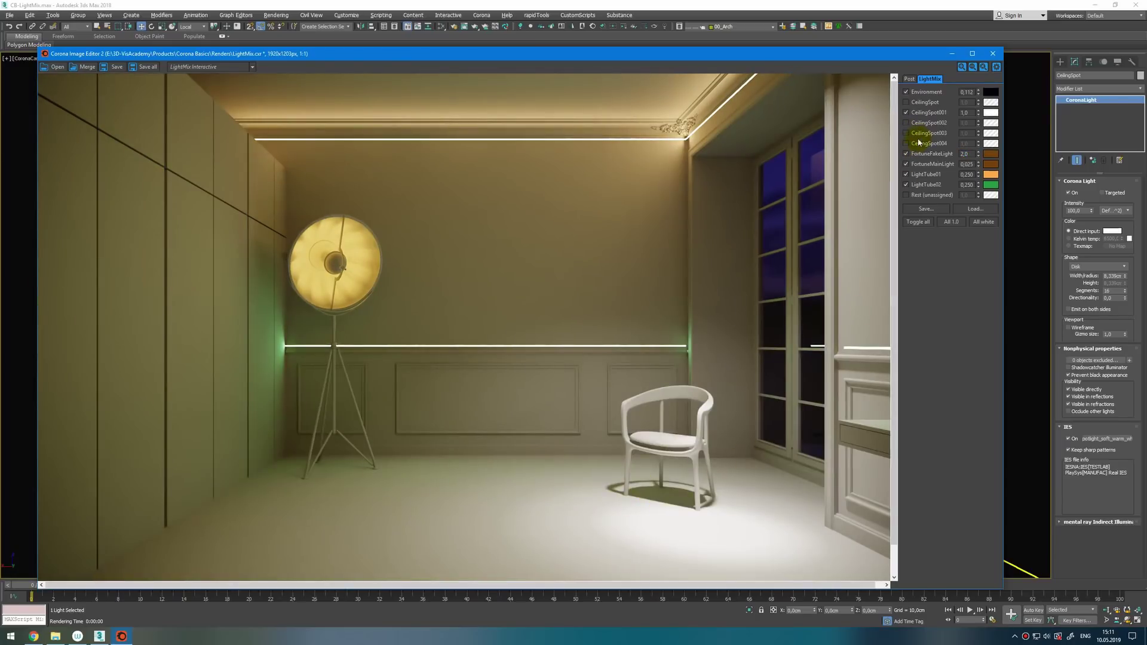
pyautogui.click(906, 112)
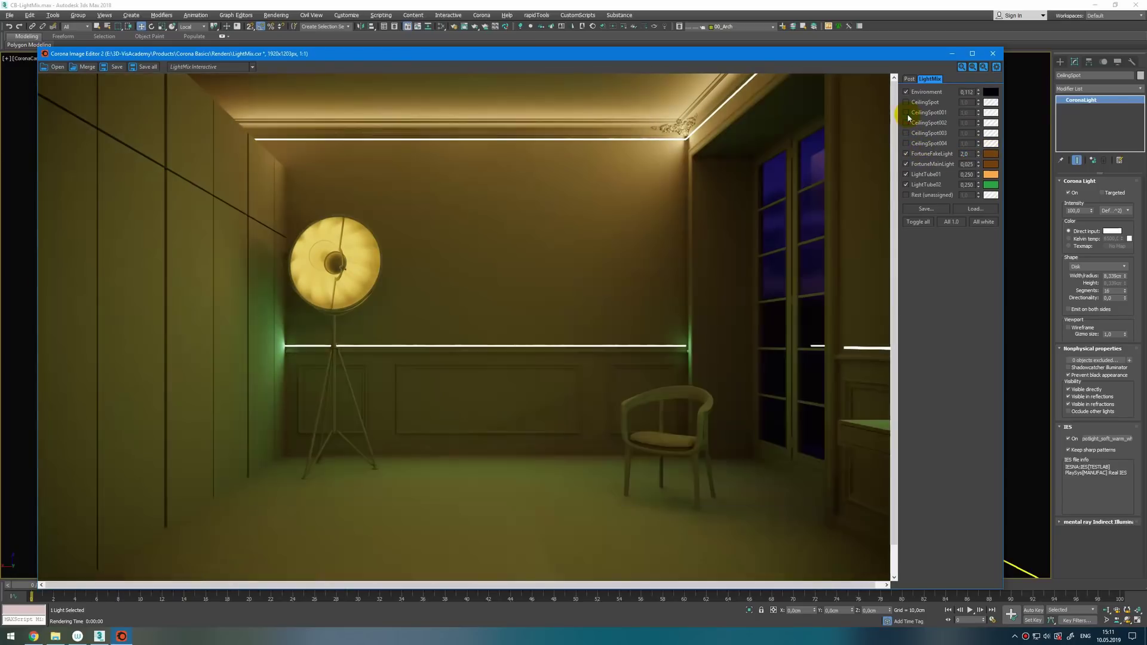
# Save the current LightMix settings as LightMix04.conf in the Renders folder
pyautogui.click(927, 209)
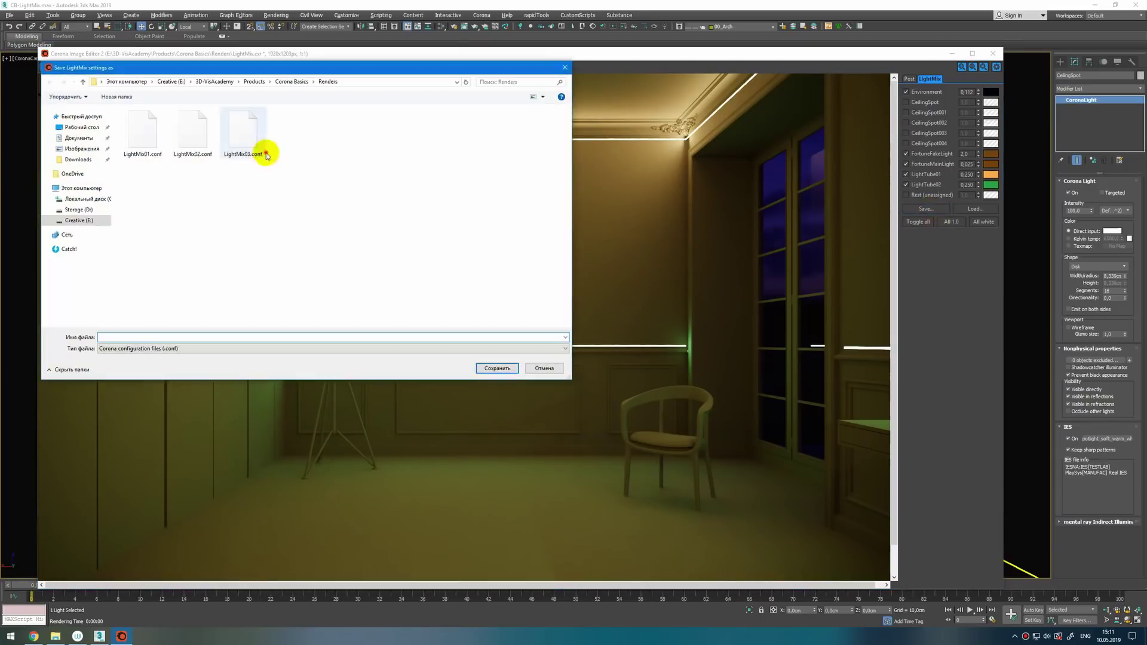
pyautogui.click(266, 154)
pyautogui.click(124, 337)
pyautogui.click(123, 337)
pyautogui.press('BackSpace')
pyautogui.write('4')
pyautogui.press('Return')
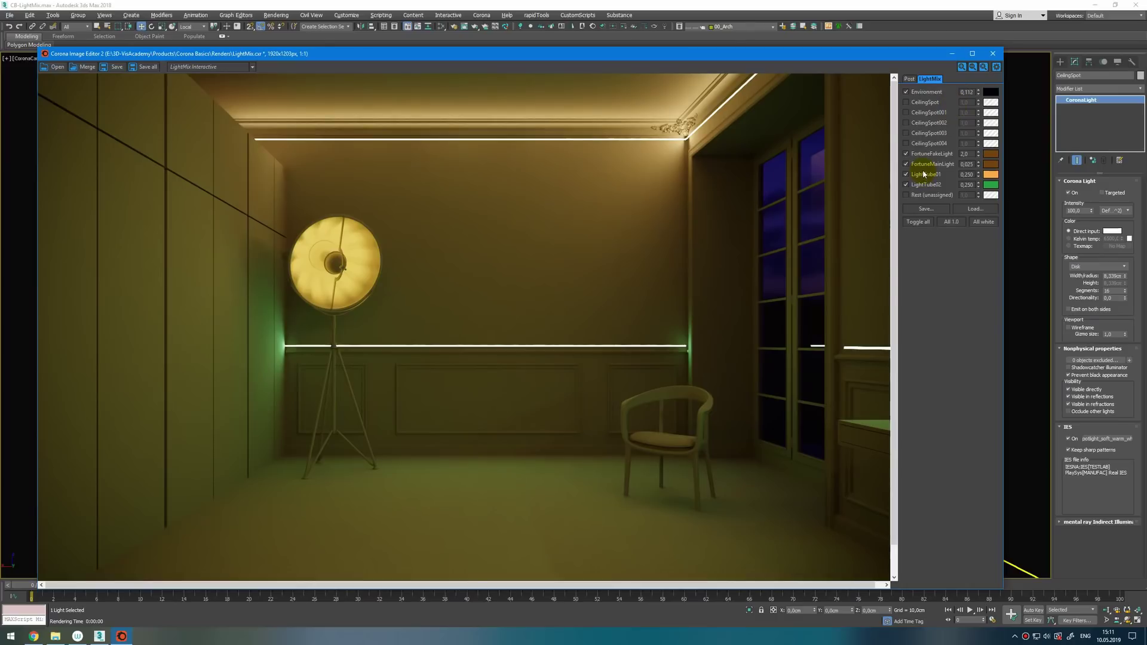
# Preview the CeilingSpot004, CeilingSpot002 and CeilingSpot003 layers one at a time, switching each off again
pyautogui.click(907, 143)
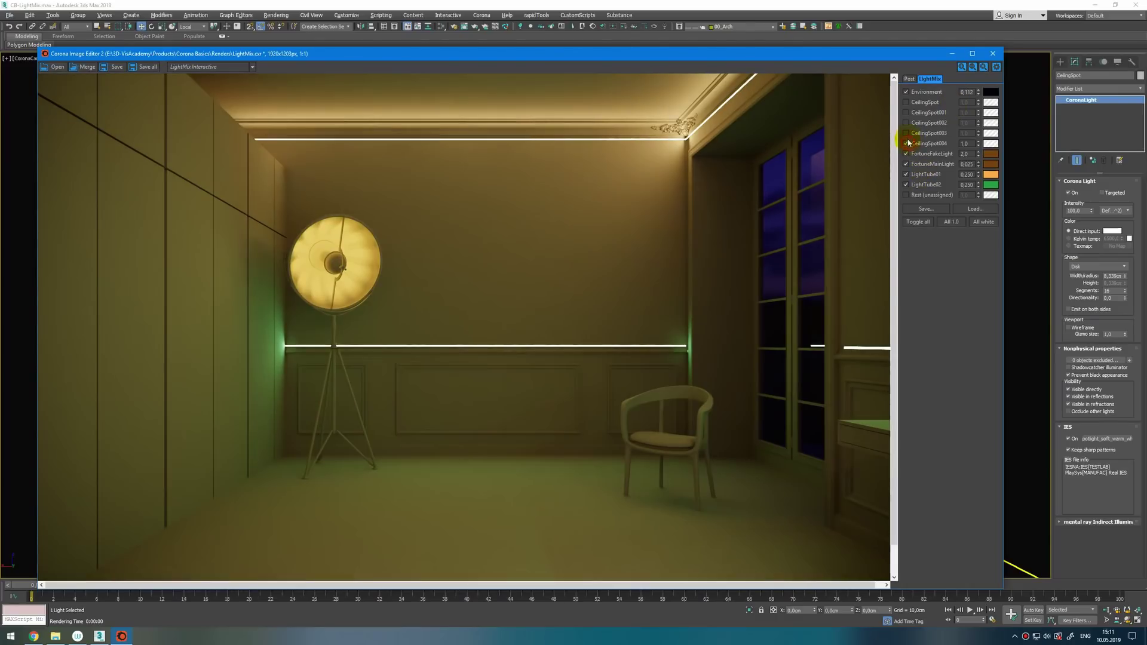
pyautogui.click(907, 143)
pyautogui.click(907, 122)
pyautogui.click(906, 123)
pyautogui.click(906, 133)
pyautogui.click(907, 133)
# Turn on the CeilingSpot001 layer and tint it deep blue
pyautogui.click(906, 113)
pyautogui.click(906, 113)
pyautogui.click(906, 113)
pyautogui.click(990, 118)
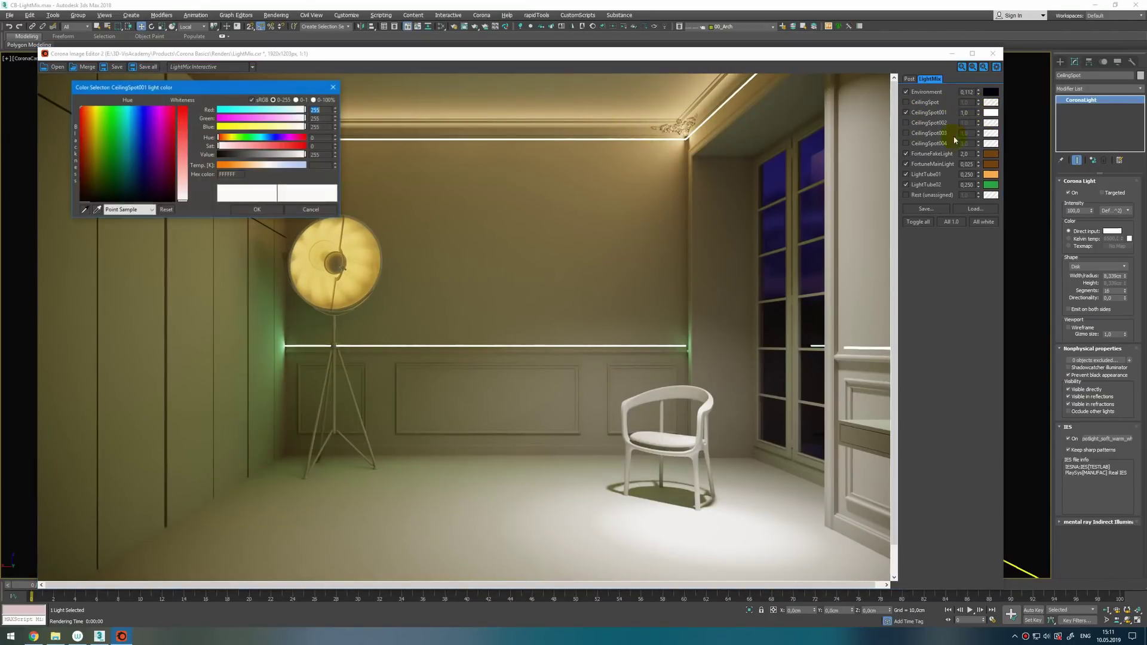
pyautogui.click(274, 136)
pyautogui.moveTo(280, 146); pyautogui.dragTo(297, 146)
pyautogui.click(263, 154)
pyautogui.click(269, 209)
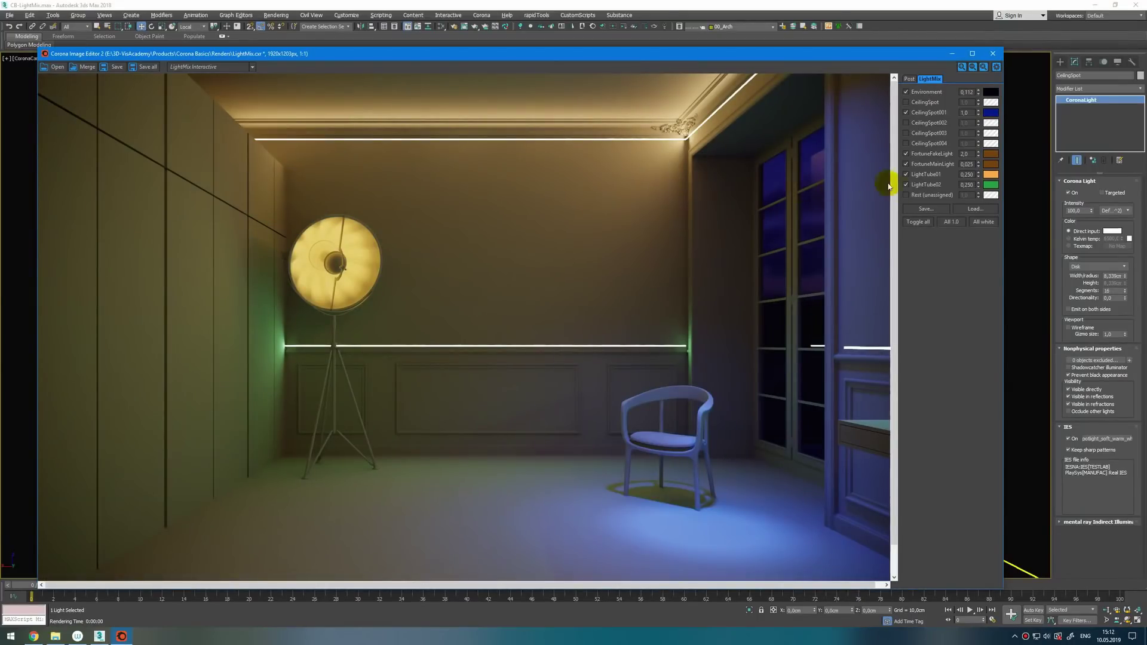
# Save the current LightMix settings as LightMix05.conf in the Renders folder
pyautogui.click(925, 208)
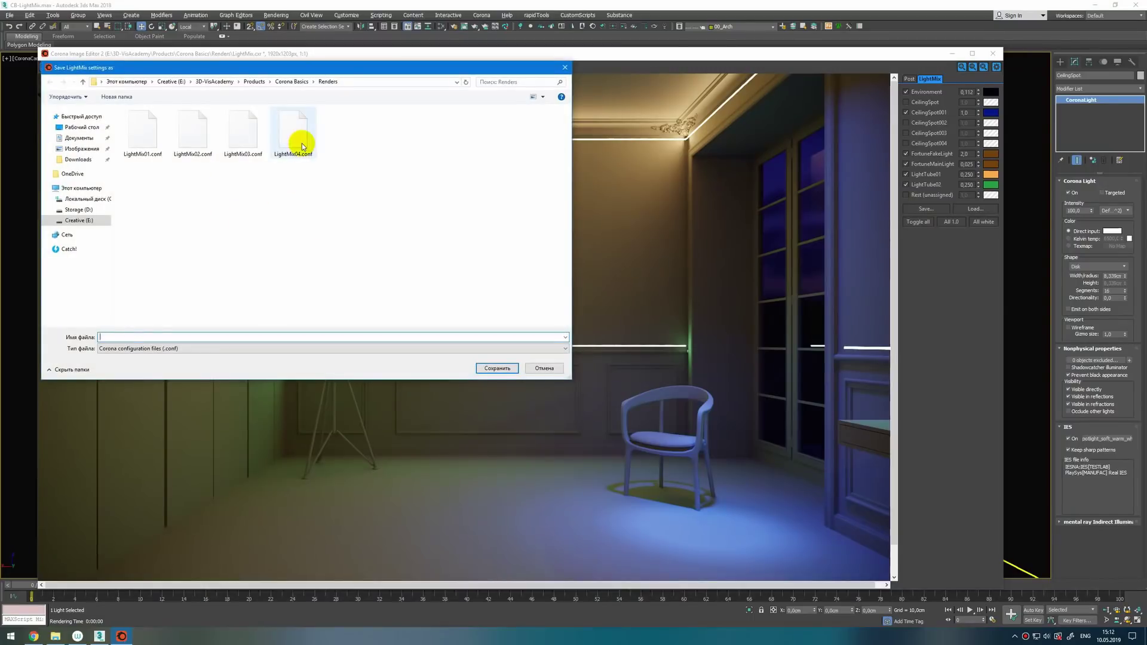
pyautogui.click(293, 135)
pyautogui.click(117, 336)
pyautogui.click(125, 337)
pyautogui.moveTo(127, 337); pyautogui.dragTo(129, 337)
pyautogui.write('05')
pyautogui.press('Return')
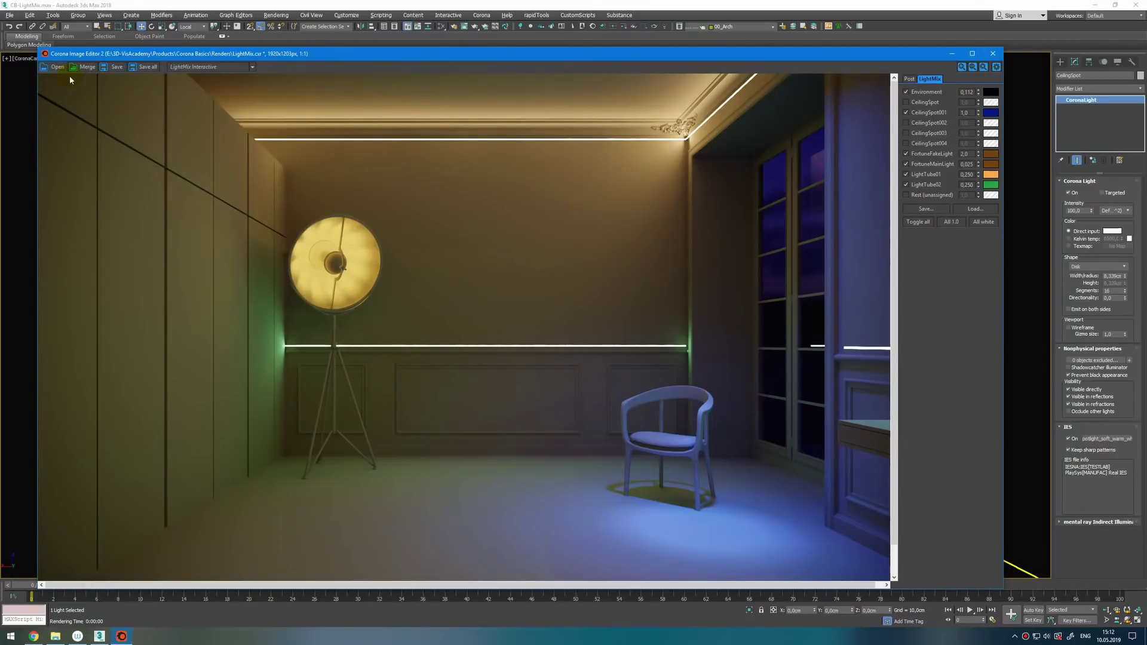
# Check which file formats are available for saving the image, without saving it
pyautogui.click(114, 67)
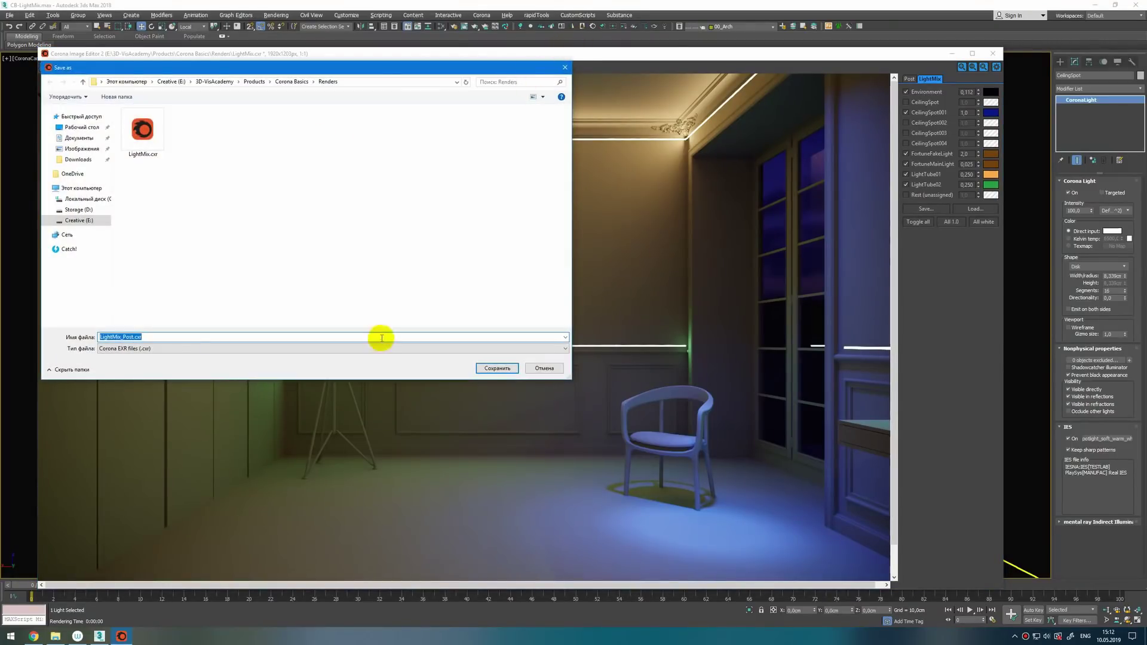
pyautogui.click(380, 349)
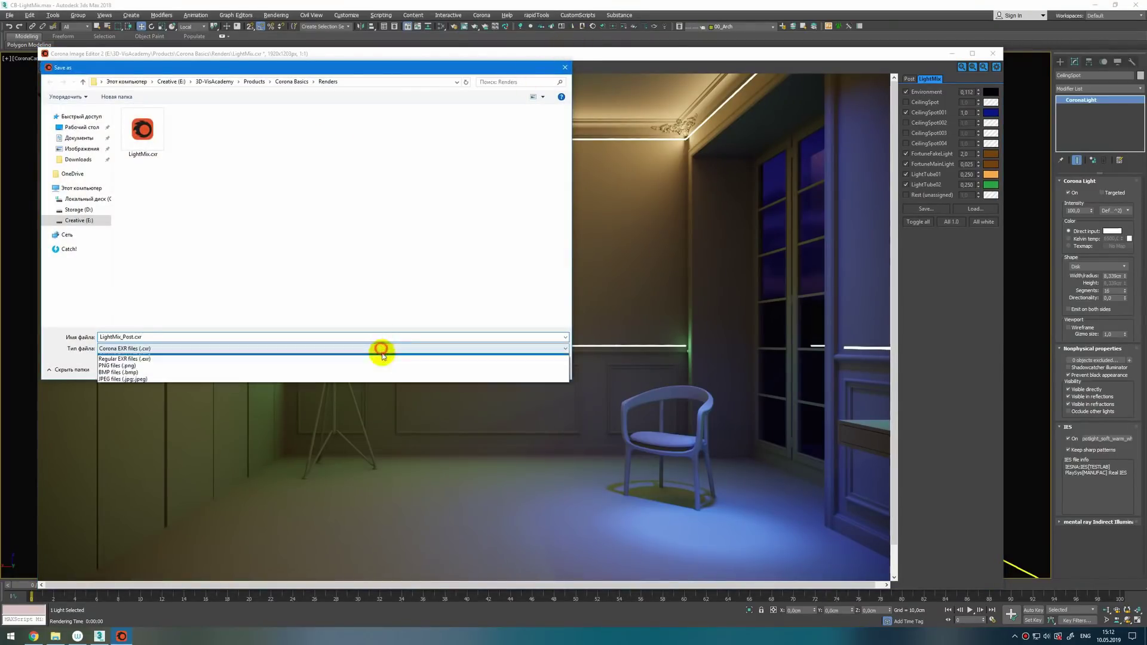
pyautogui.click(565, 67)
# Load the saved LightMix settings from LightMix02.conf, followed by those from LightMix03.conf
pyautogui.click(972, 210)
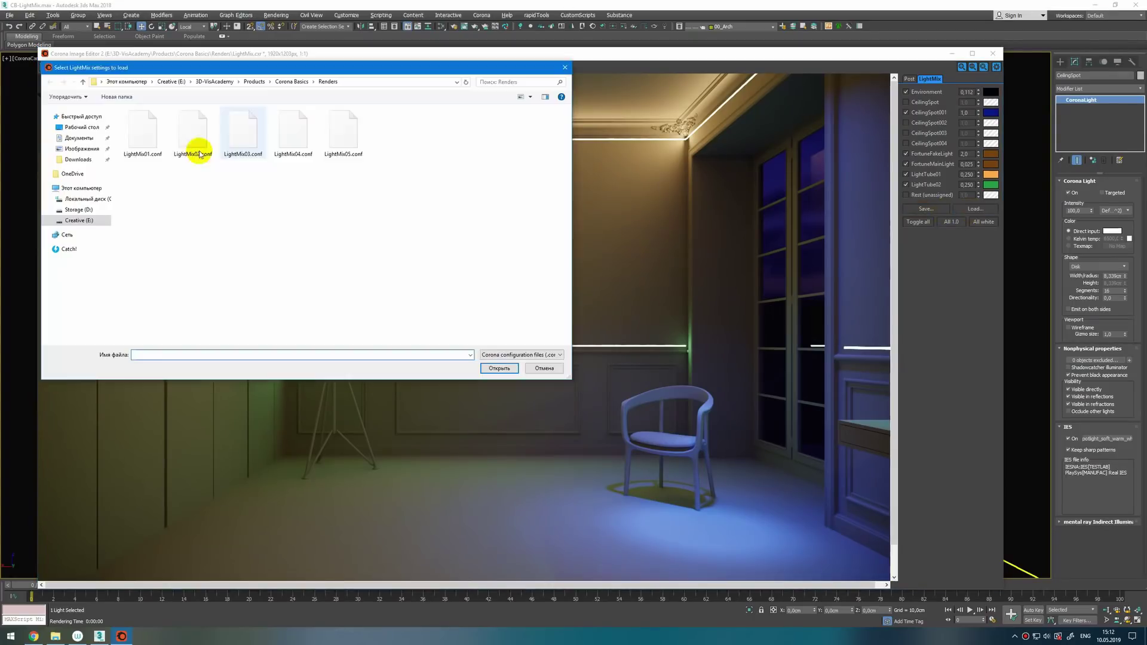
pyautogui.click(189, 166)
pyautogui.doubleClick(189, 167)
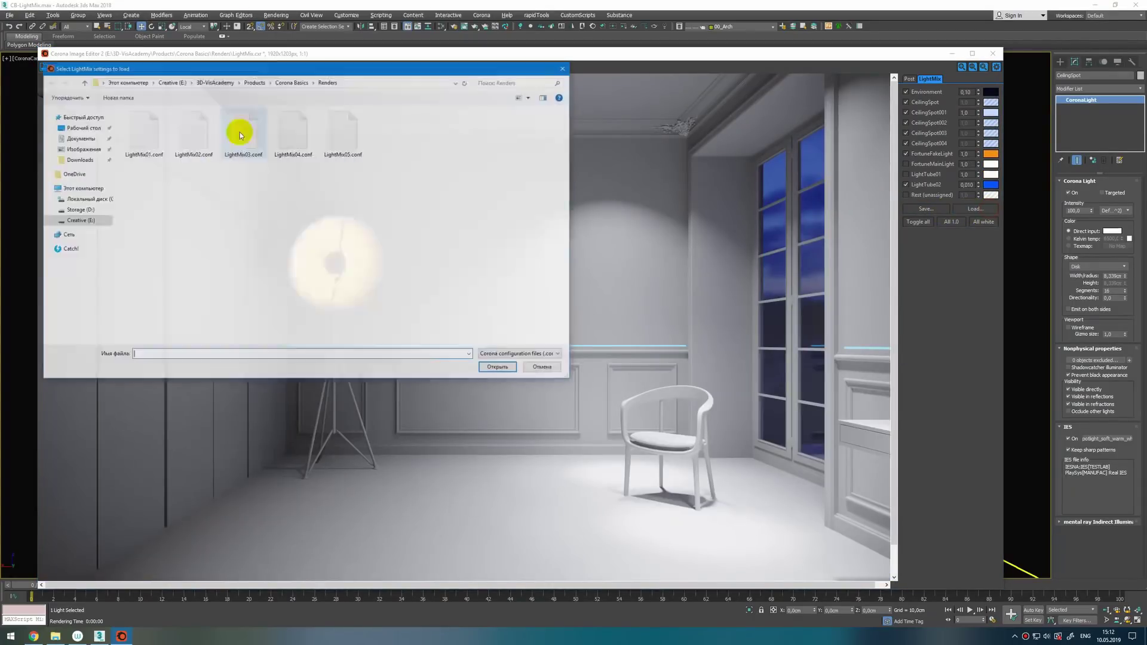
pyautogui.click(230, 133)
pyautogui.doubleClick(232, 136)
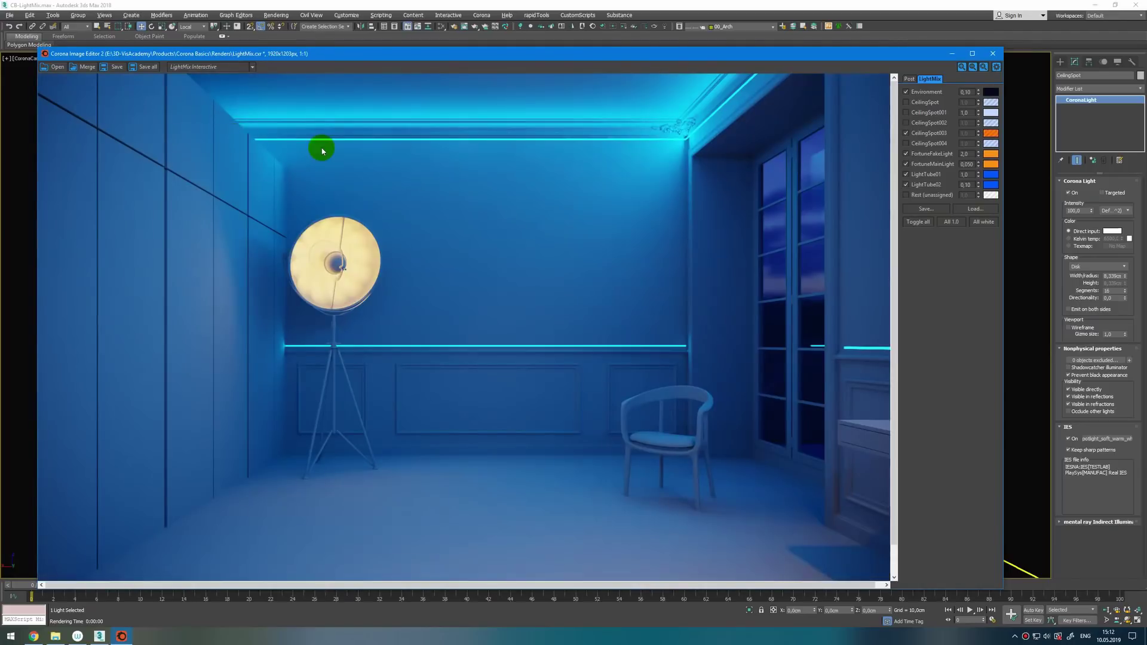